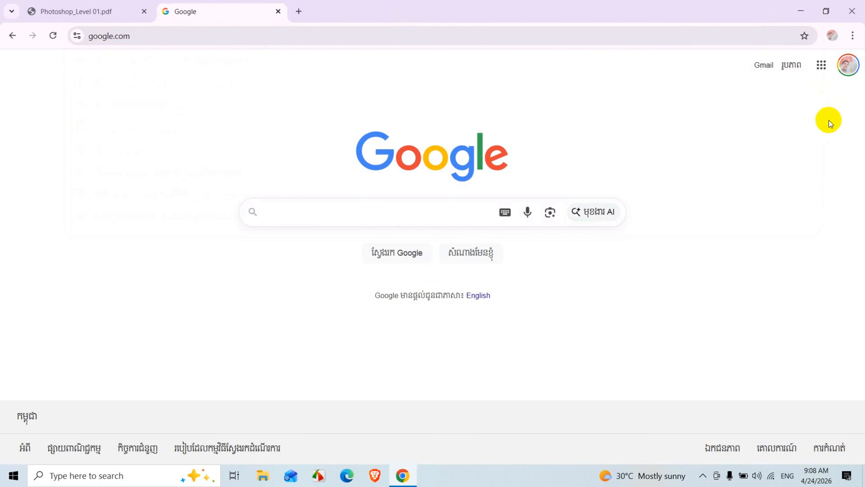
# Open Google Sheets from the Google apps list and create a blank spreadsheet
pyautogui.scroll(5, 823, 123)
pyautogui.scroll(2, 823, 124)
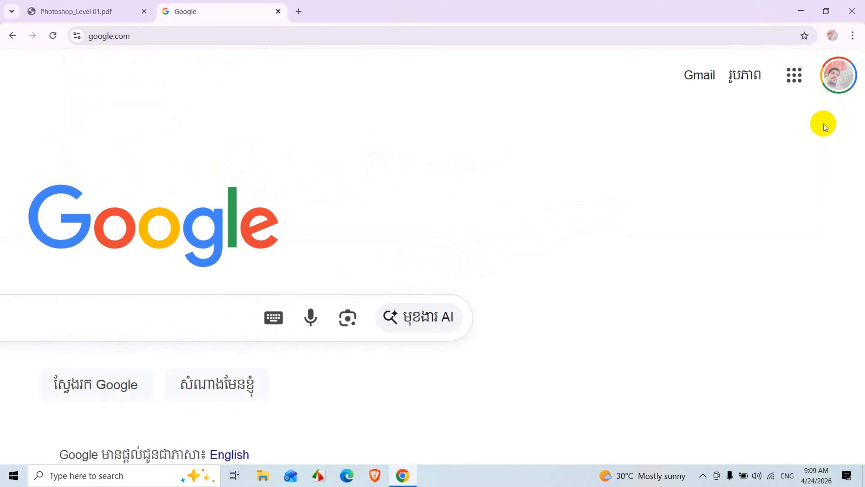
pyautogui.click(794, 76)
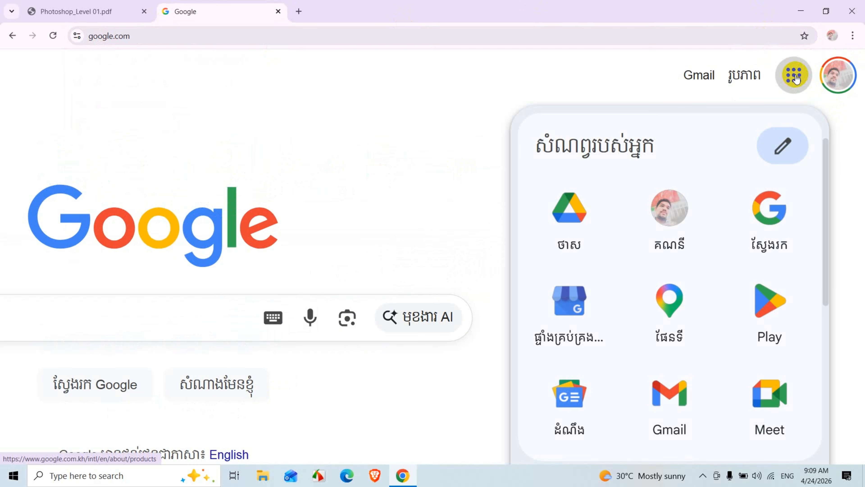
pyautogui.scroll(-5, 733, 315)
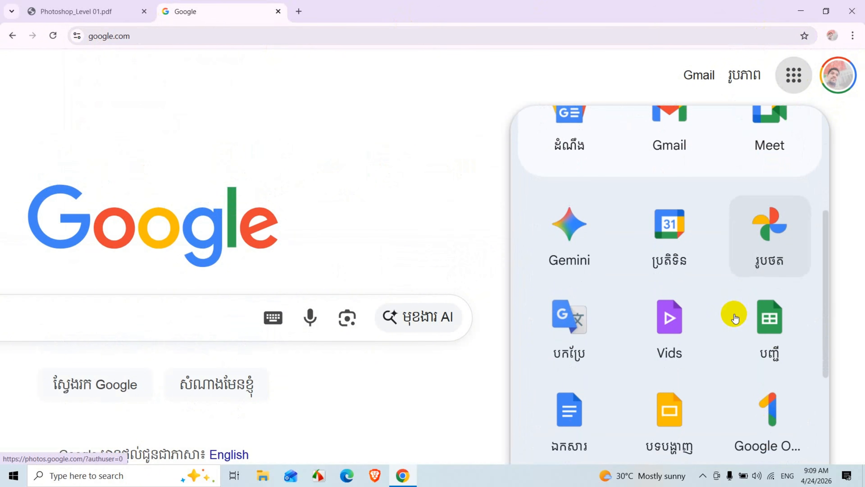
pyautogui.click(778, 325)
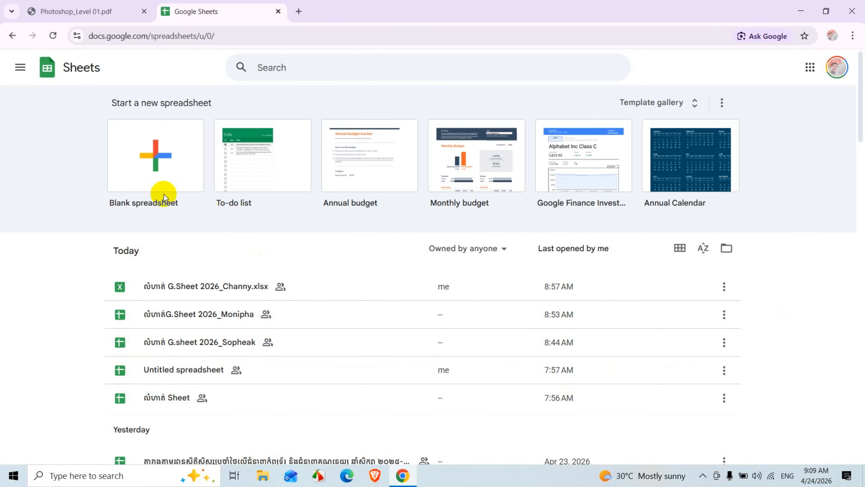
pyautogui.click(133, 163)
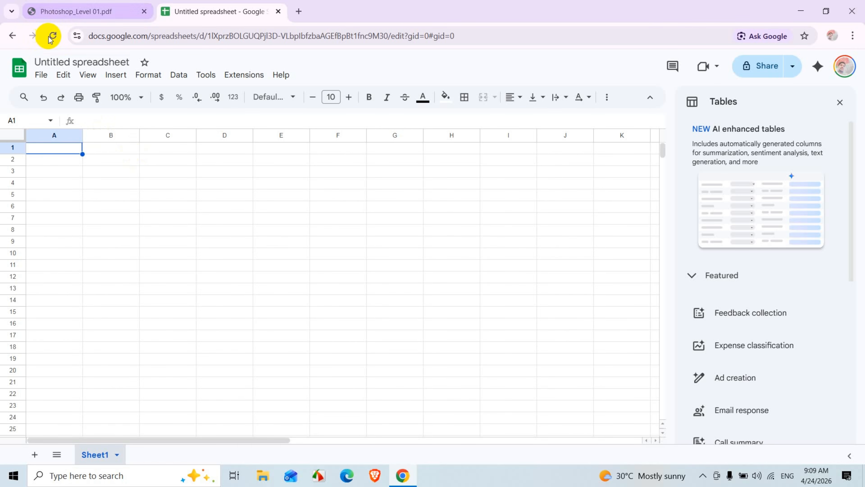
# Rename the untitled spreadsheet as "លំហាត់ G.Sheet 2026_" followed by the owner's name in capitals
pyautogui.click(52, 62)
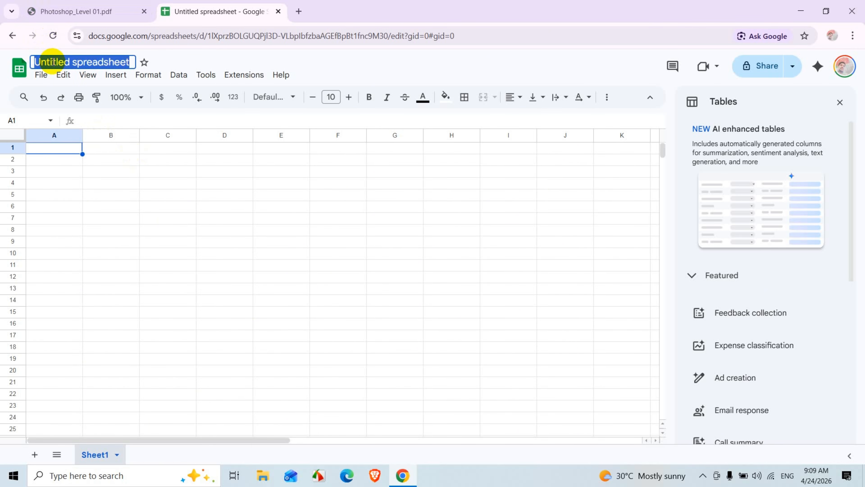
pyautogui.press('BackSpace')
pyautogui.hotkey('alt', 'shift')
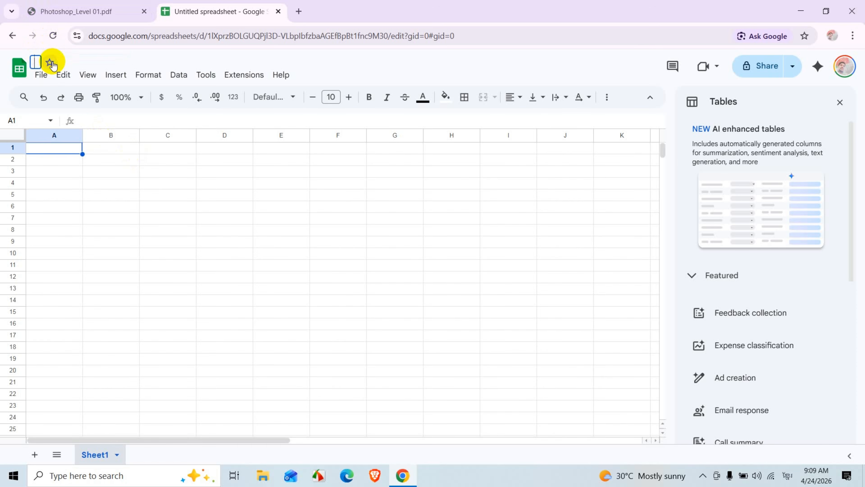
pyautogui.write('លំហាត់ អ')
pyautogui.press('BackSpace')
pyautogui.hotkey('alt', 'shift')
pyautogui.write('G')
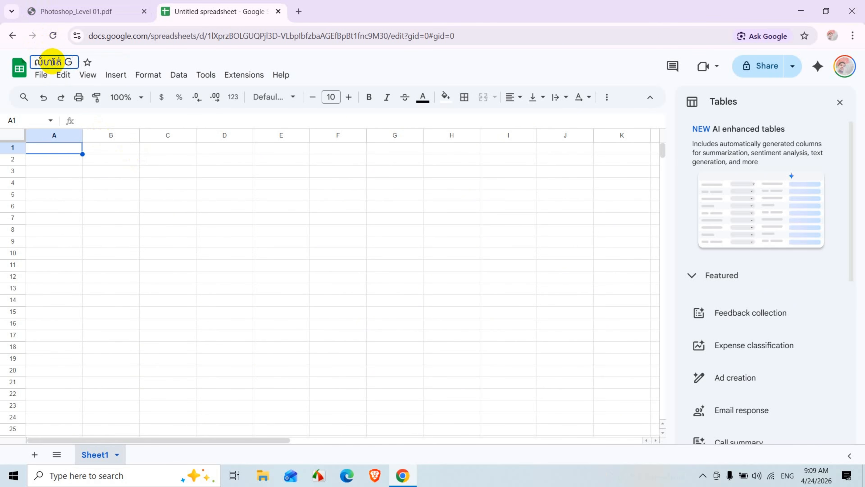
pyautogui.write('.')
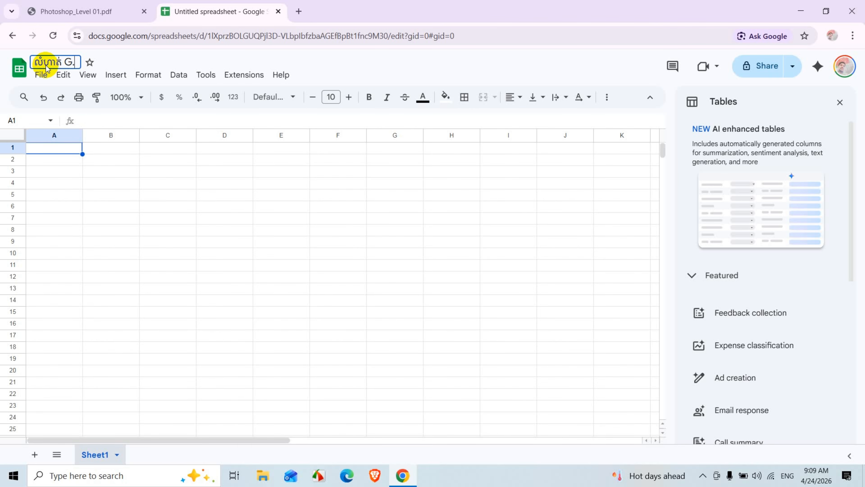
pyautogui.write('she')
pyautogui.press('BackSpace')
pyautogui.press('BackSpace')
pyautogui.press('BackSpace')
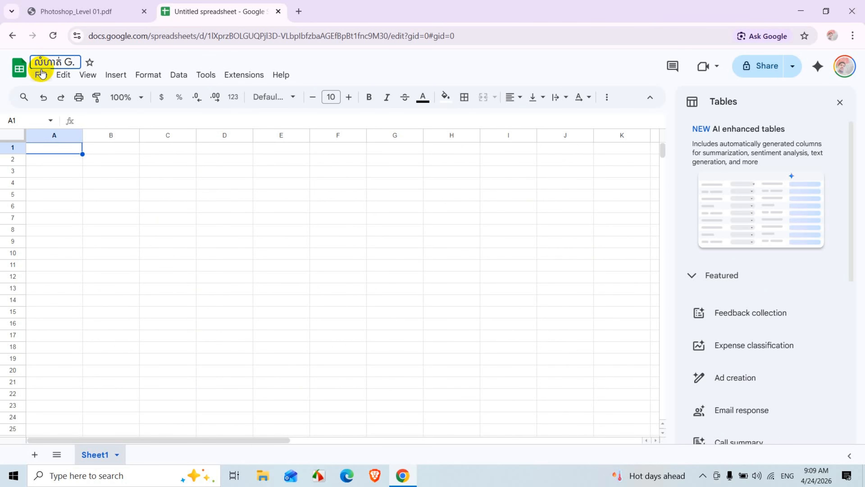
pyautogui.write('Sheet')
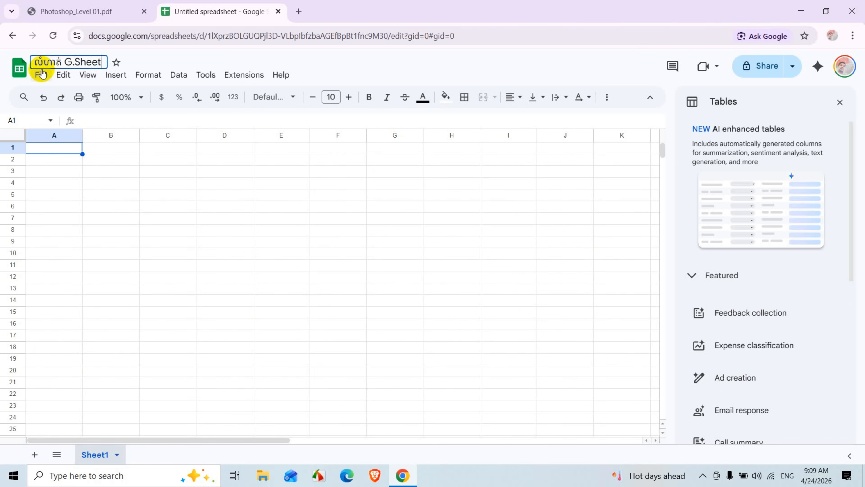
pyautogui.write(' 2026')
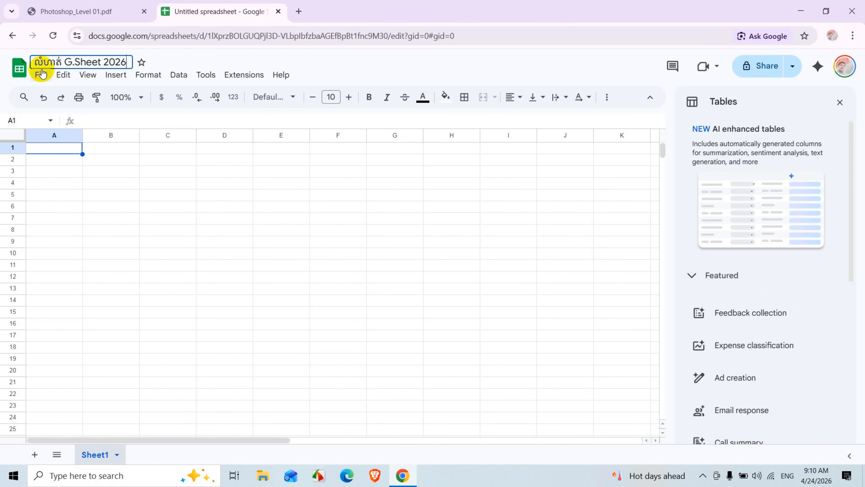
pyautogui.write('_')
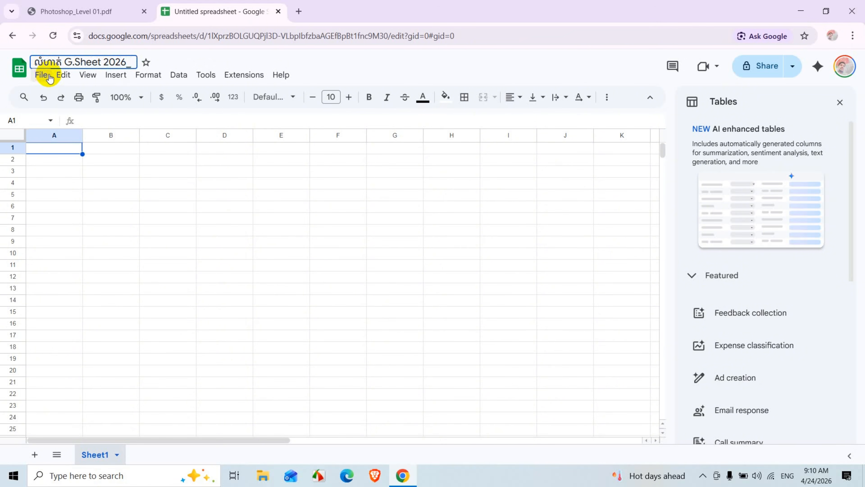
pyautogui.write('CHANNY')
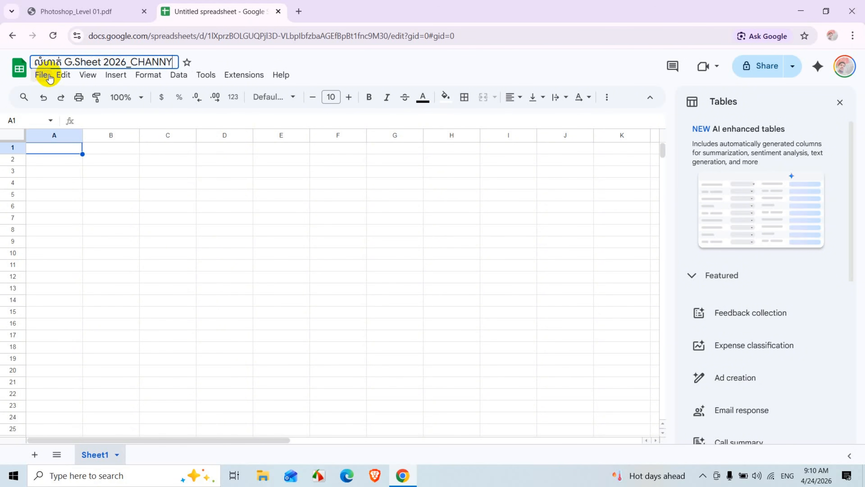
pyautogui.press('Return')
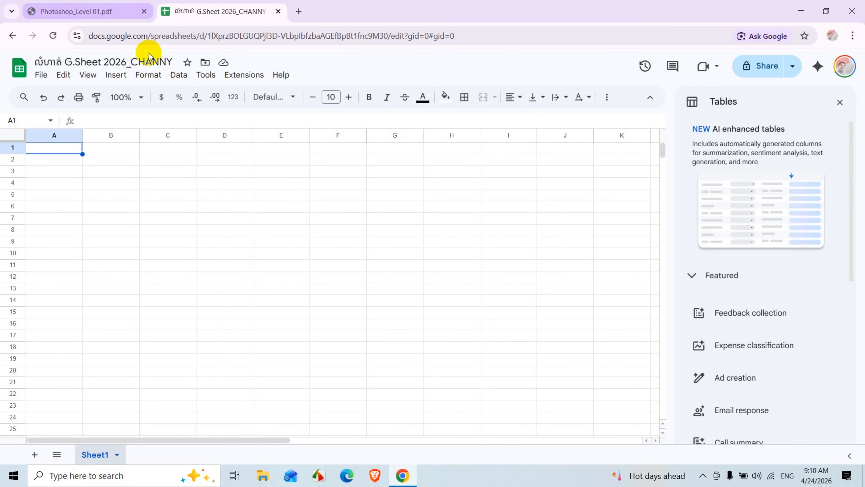
pyautogui.click(151, 61)
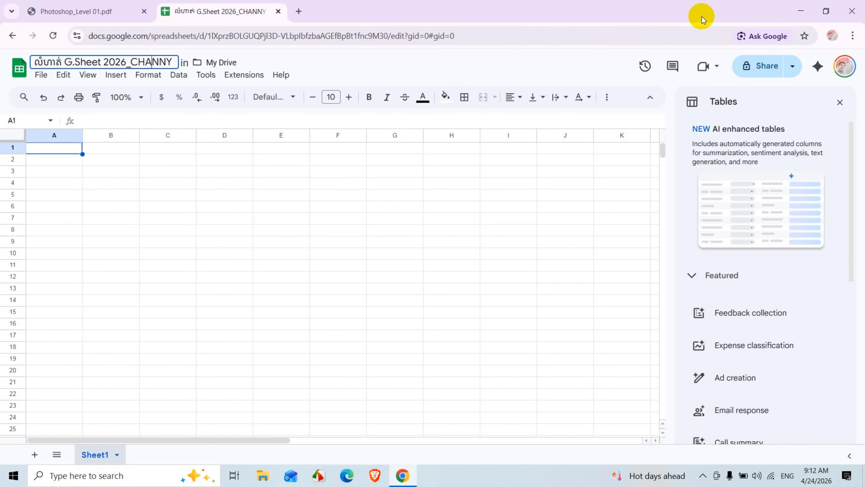
# Close the browser window, reopen Chrome and load google.com
pyautogui.click(852, 10)
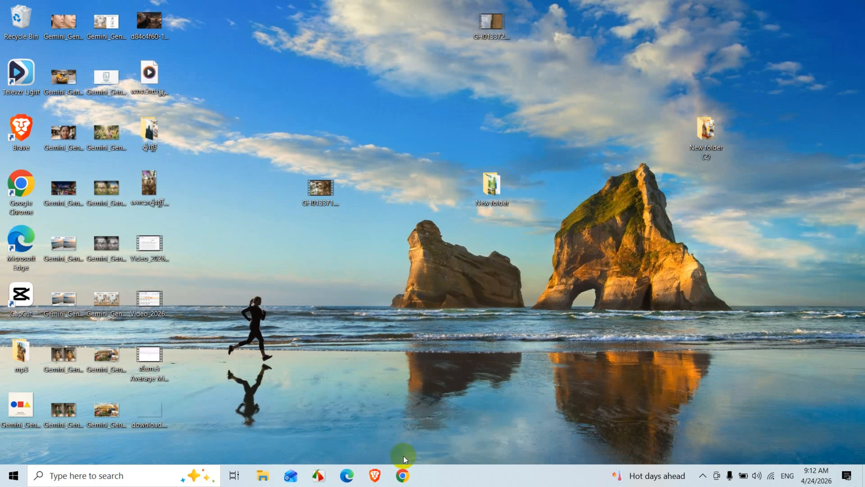
pyautogui.click(403, 475)
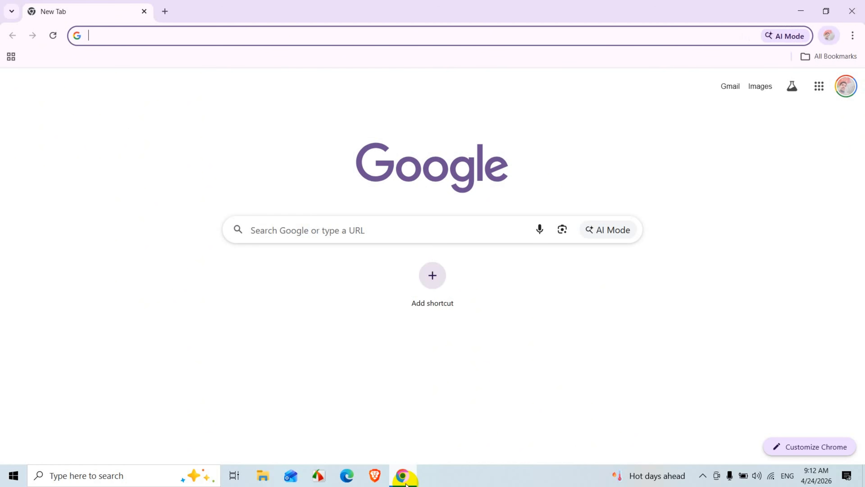
pyautogui.write('goo')
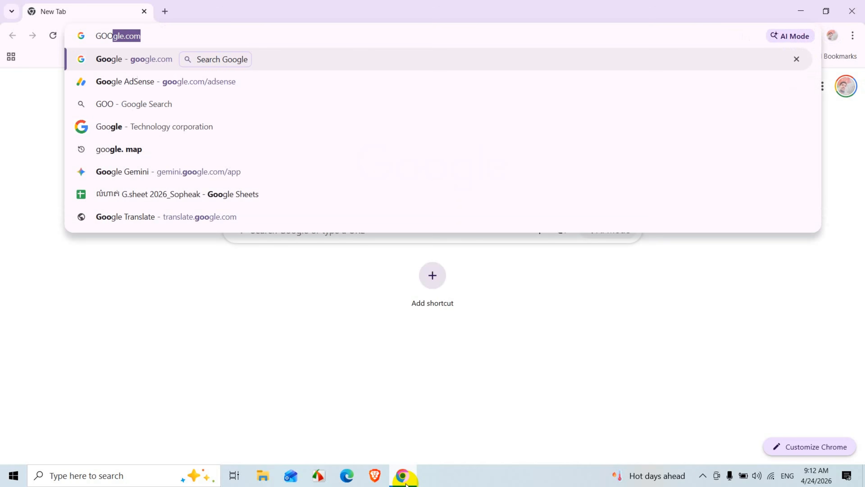
pyautogui.press('Return')
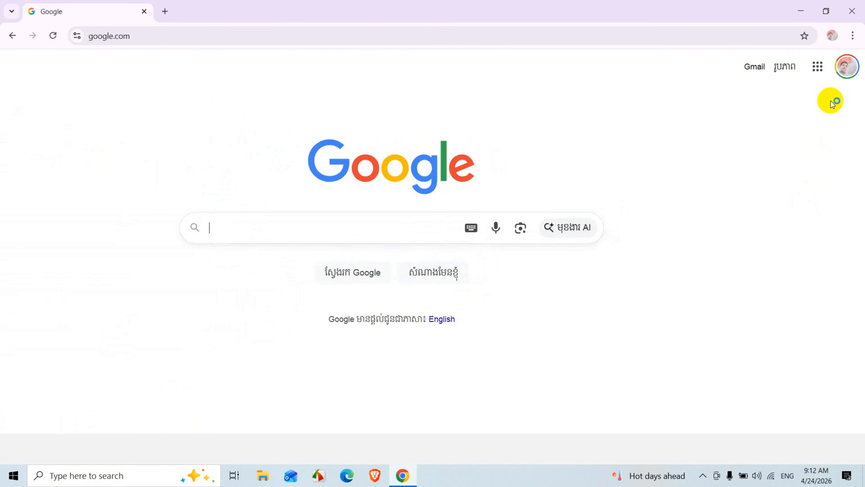
# Look through the Google apps list and open Google Drive from it
pyautogui.click(818, 72)
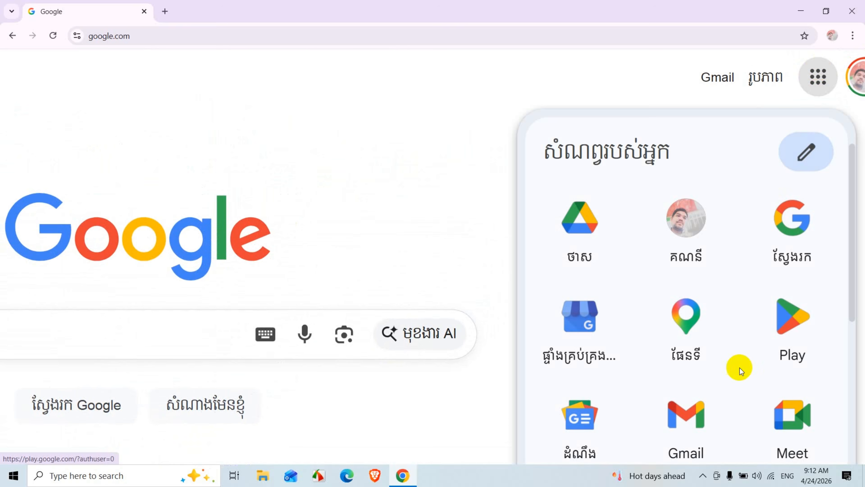
pyautogui.scroll(-5, 739, 369)
pyautogui.scroll(-3, 739, 369)
pyautogui.scroll(8, 739, 369)
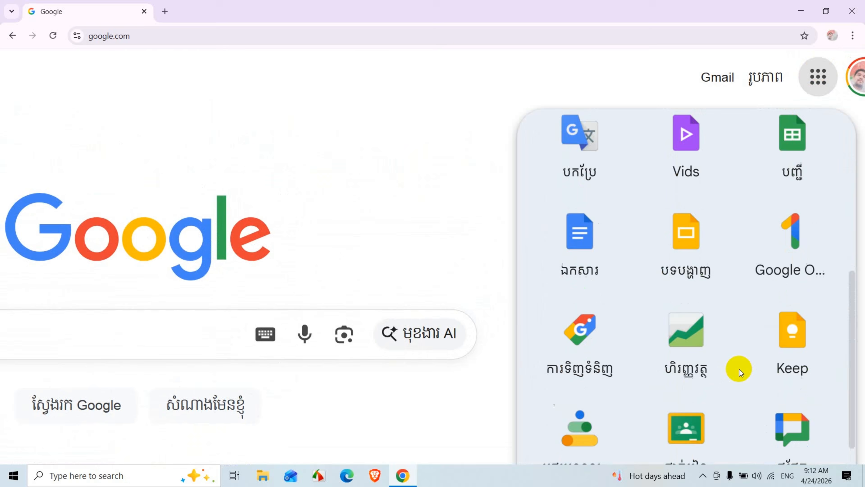
pyautogui.scroll(-10, 739, 369)
pyautogui.scroll(-5, 739, 369)
pyautogui.scroll(10, 739, 369)
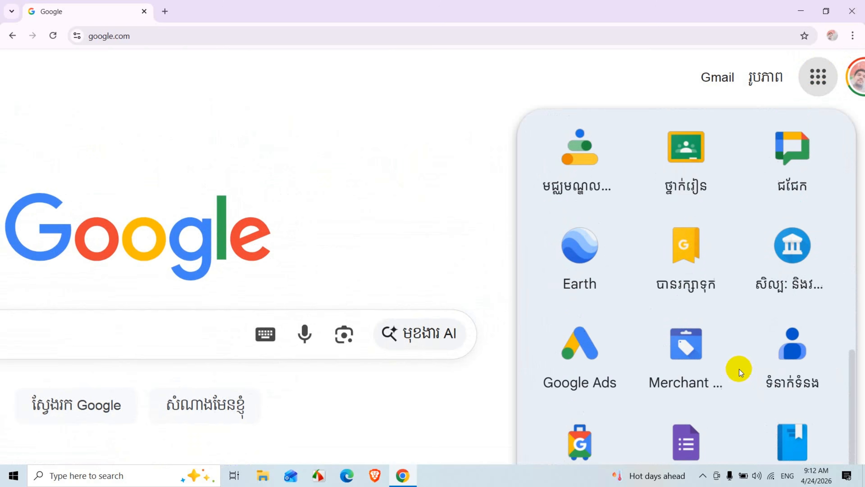
pyautogui.scroll(5, 739, 369)
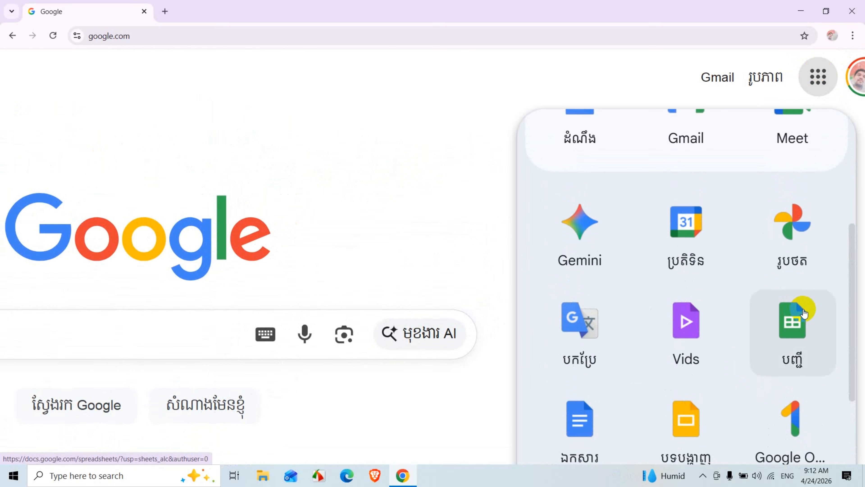
pyautogui.scroll(6, 643, 247)
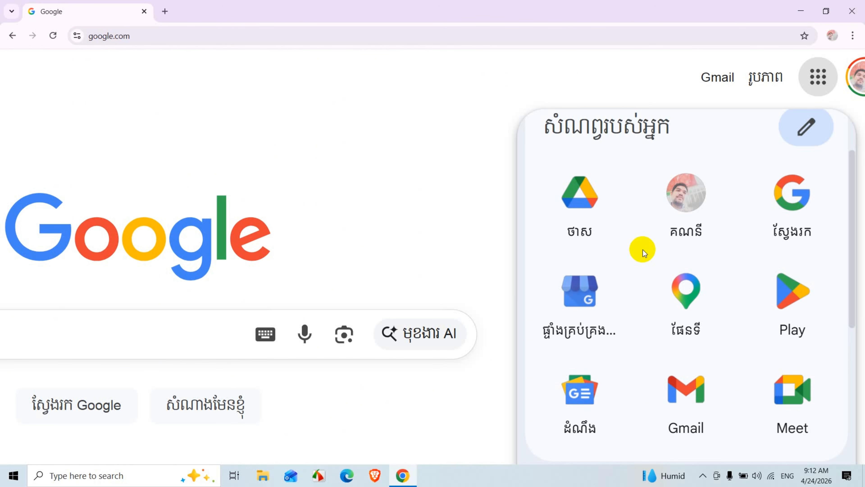
pyautogui.click(591, 203)
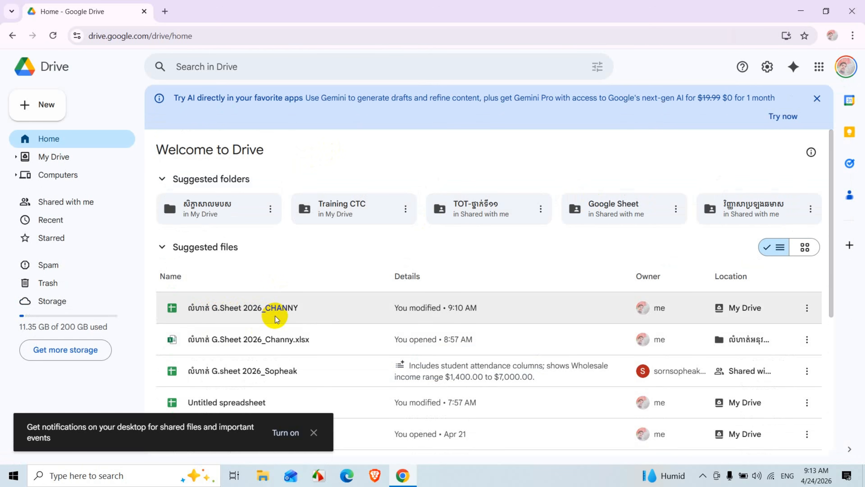
pyautogui.scroll(-5, 284, 354)
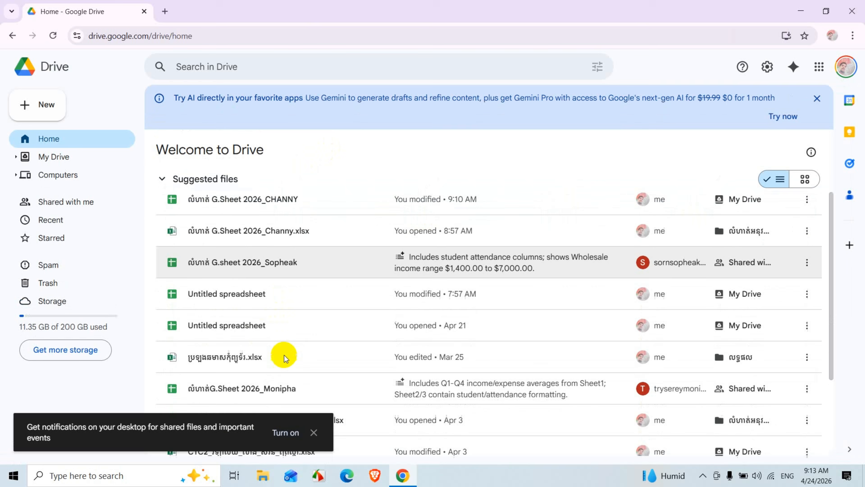
pyautogui.scroll(3, 296, 318)
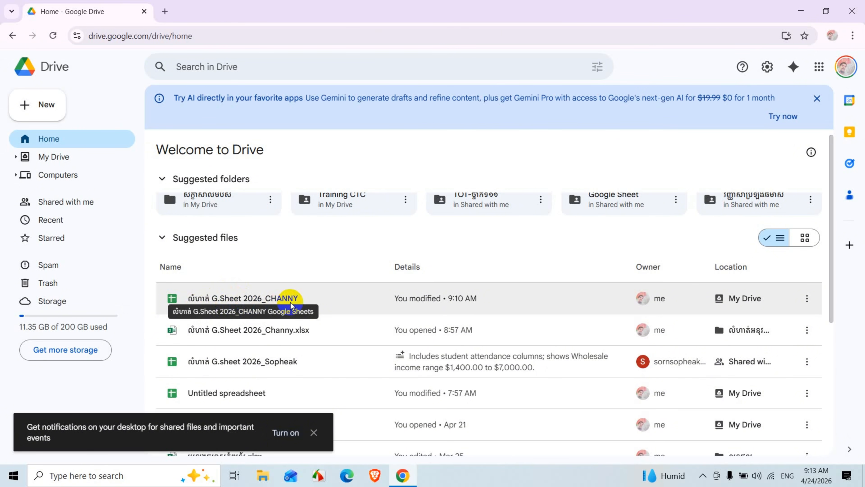
pyautogui.scroll(5, 291, 302)
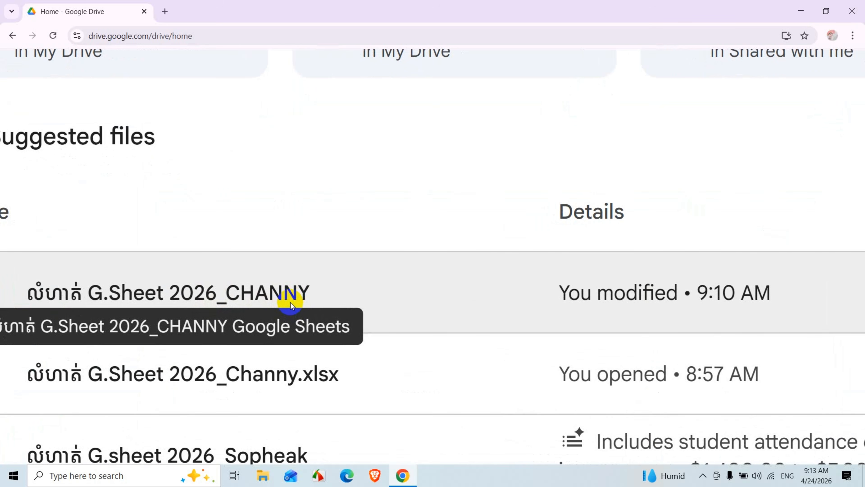
pyautogui.scroll(-5, 290, 302)
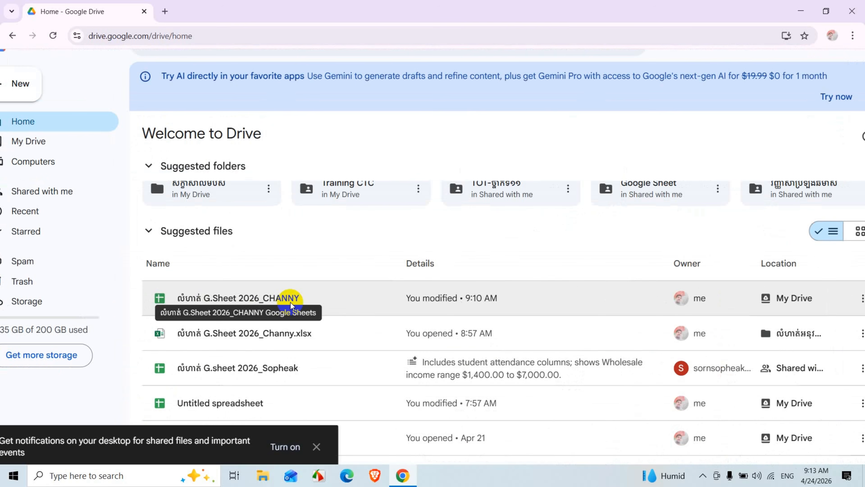
pyautogui.click(204, 295)
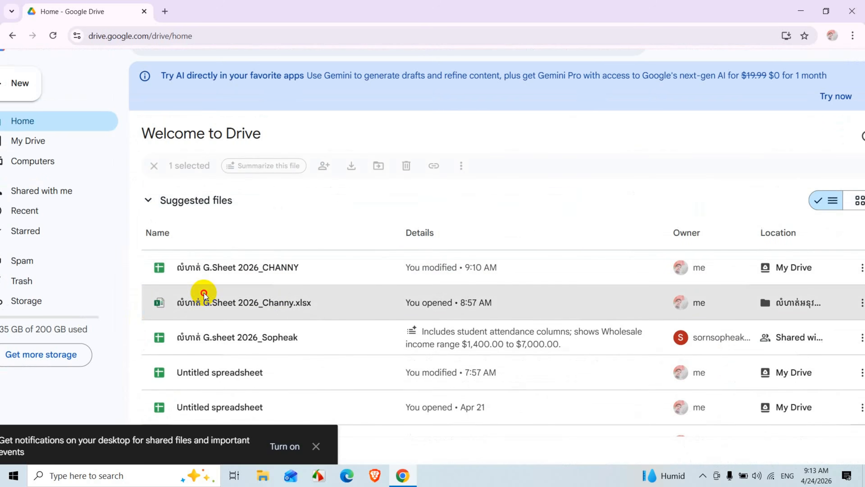
pyautogui.doubleClick(204, 295)
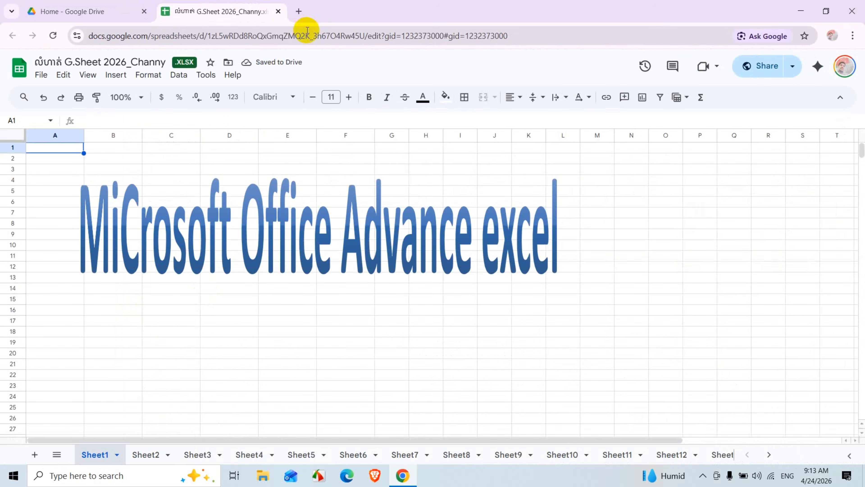
pyautogui.click(278, 11)
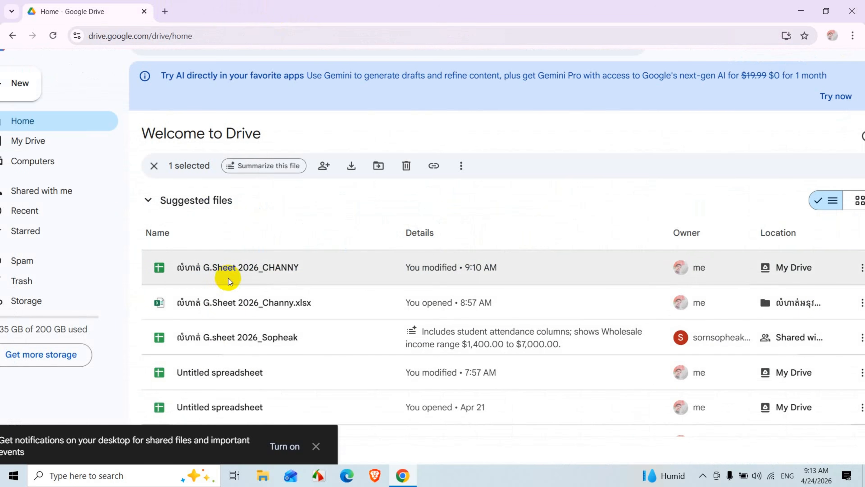
# Open the renamed "លំហាត់ G.Sheet 2026" Google Sheets file, not the .xlsx copy, from the suggested files and close its Tables sidebar
pyautogui.doubleClick(227, 274)
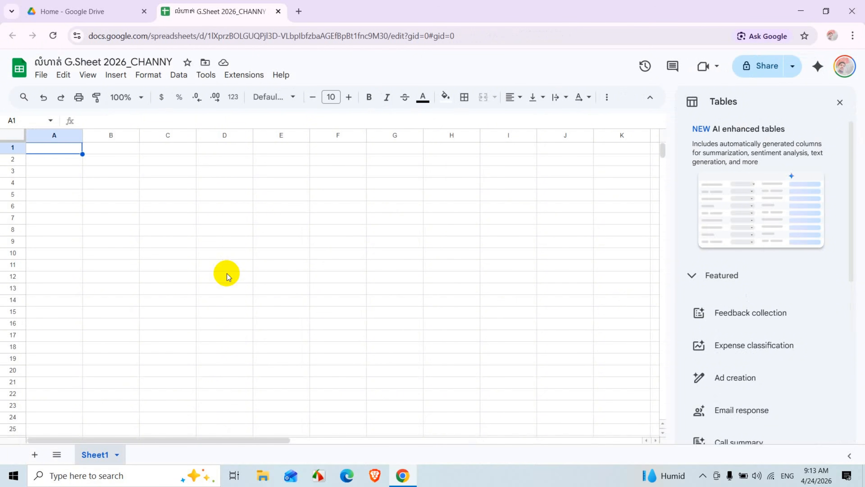
pyautogui.click(839, 102)
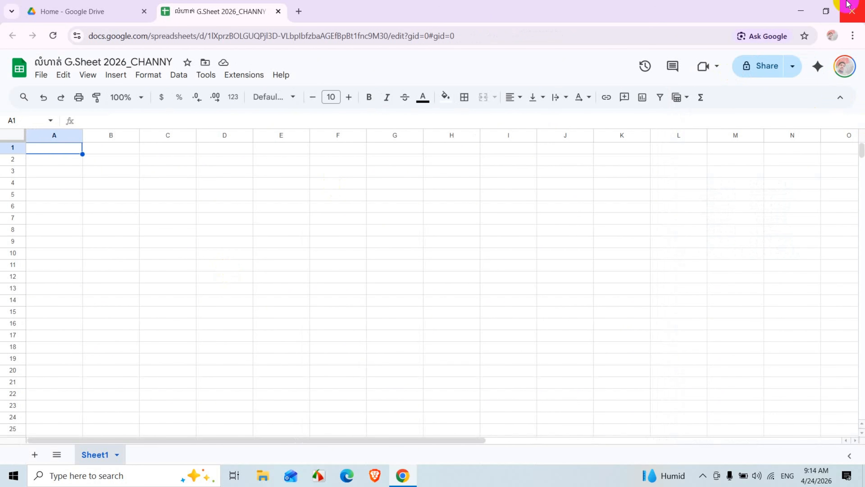
pyautogui.click(85, 11)
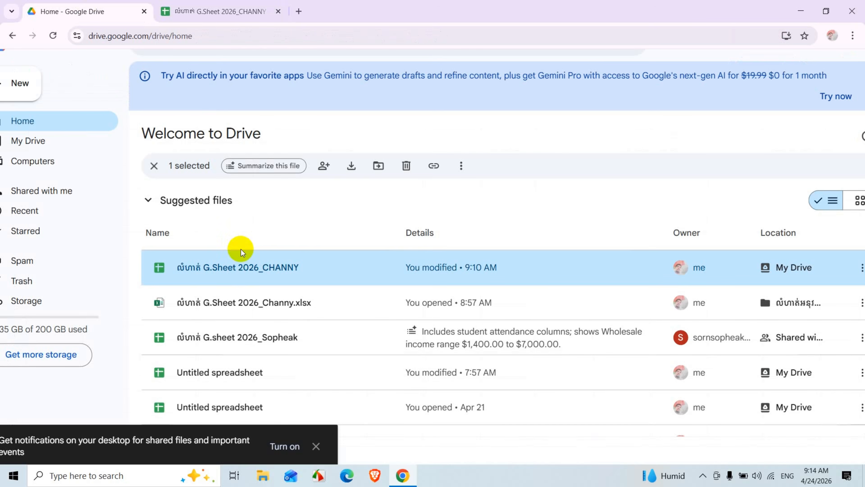
pyautogui.doubleClick(236, 305)
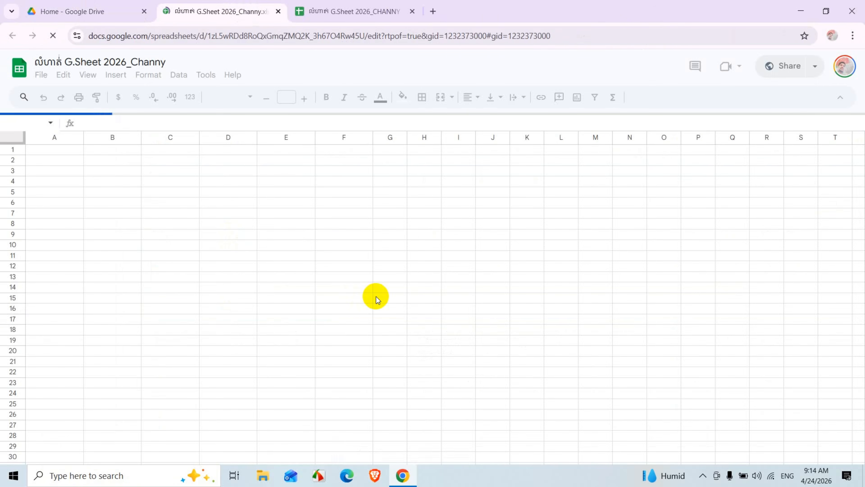
pyautogui.click(278, 12)
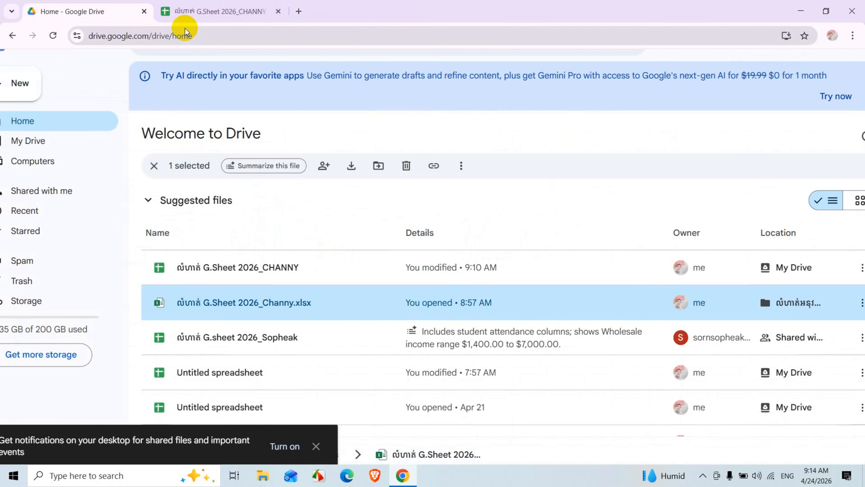
pyautogui.click(170, 12)
pyautogui.click(174, 253)
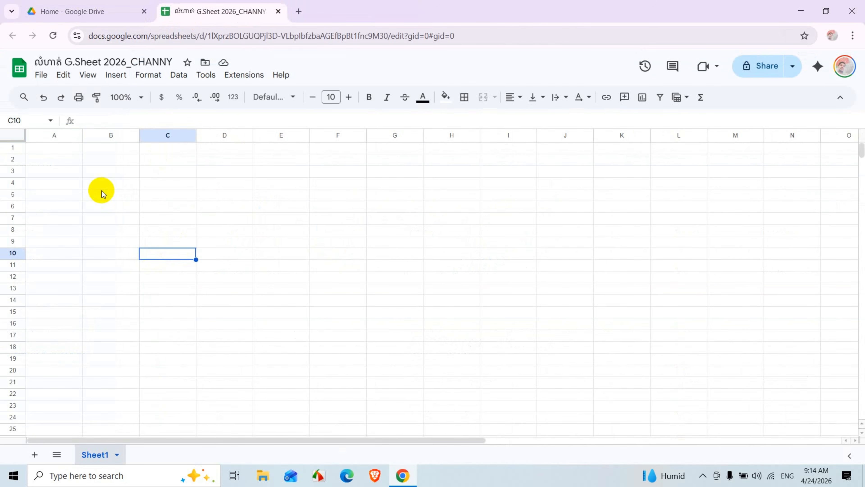
# Enter the column heading "Nº" in cell A2
pyautogui.click(53, 164)
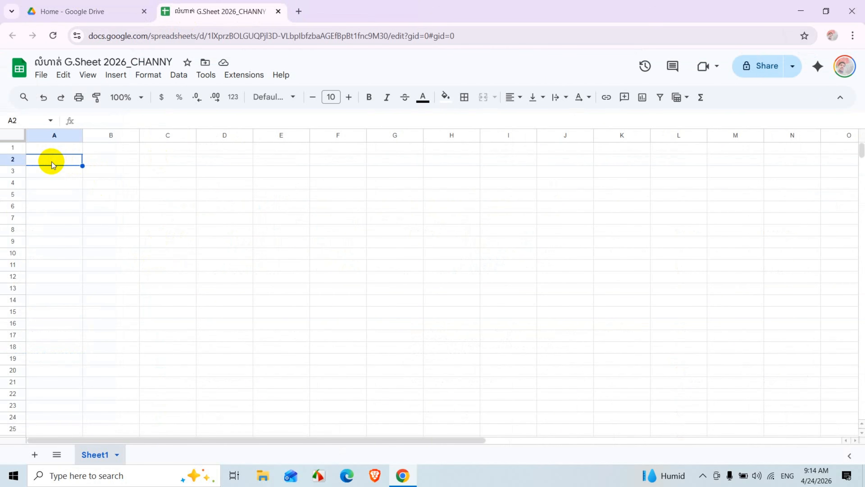
pyautogui.write('N')
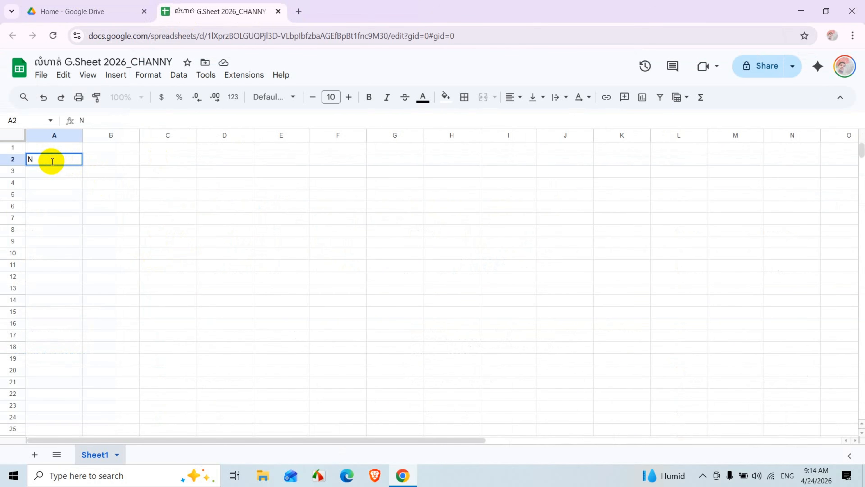
pyautogui.write('º')
pyautogui.scroll(5, 52, 162)
pyautogui.hscroll(-2, 53, 162)
pyautogui.scroll(4, 52, 161)
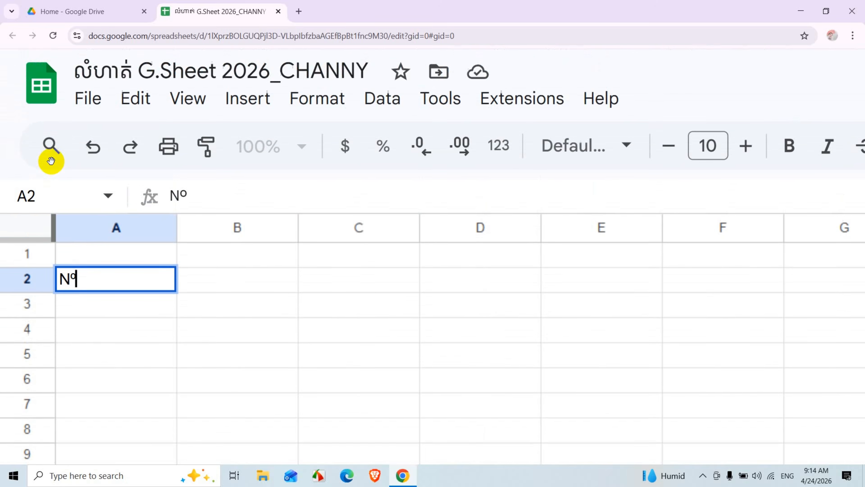
pyautogui.press('BackSpace')
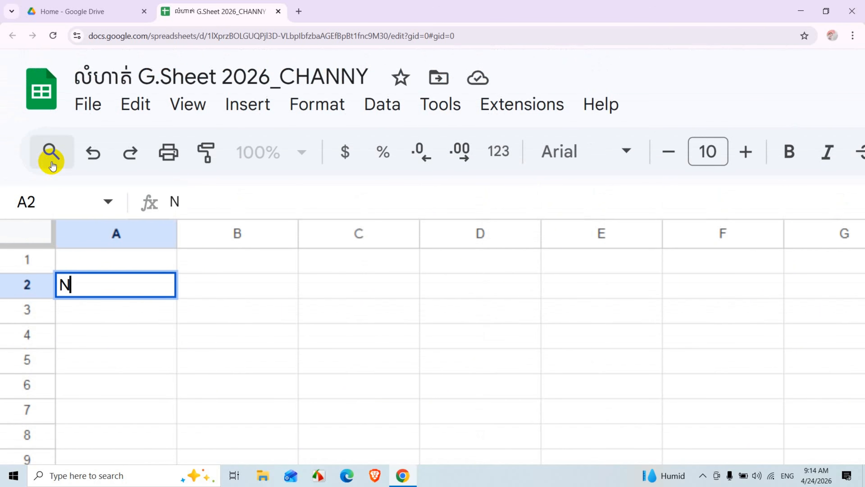
pyautogui.write('º')
pyautogui.press('BackSpace')
pyautogui.write('º')
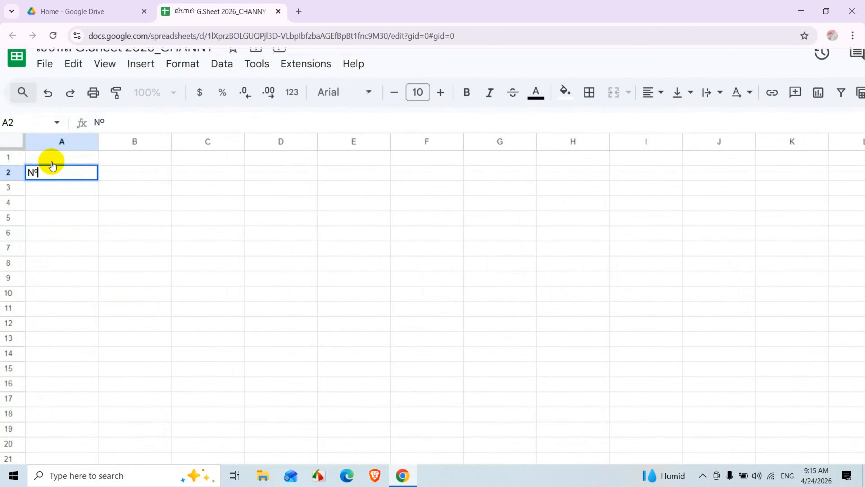
# Enter the column headings "Name", "Sex" and "Mon" in cells B2, C2 and D2
pyautogui.click(149, 190)
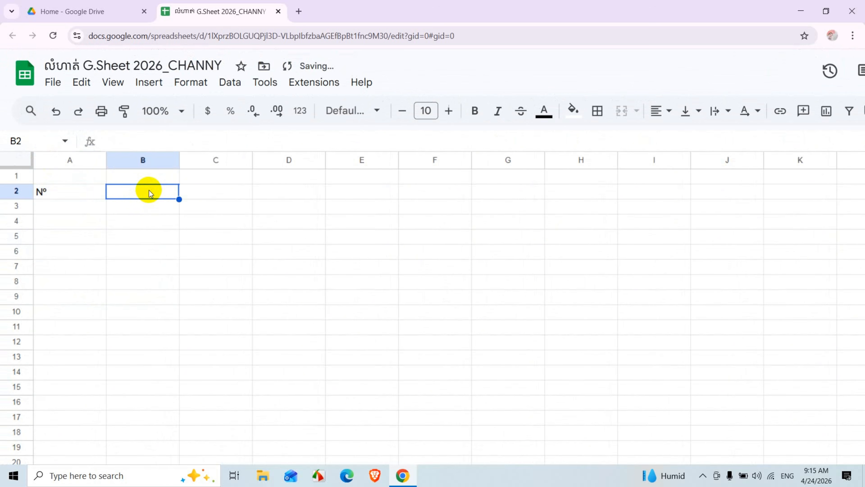
pyautogui.write('Name')
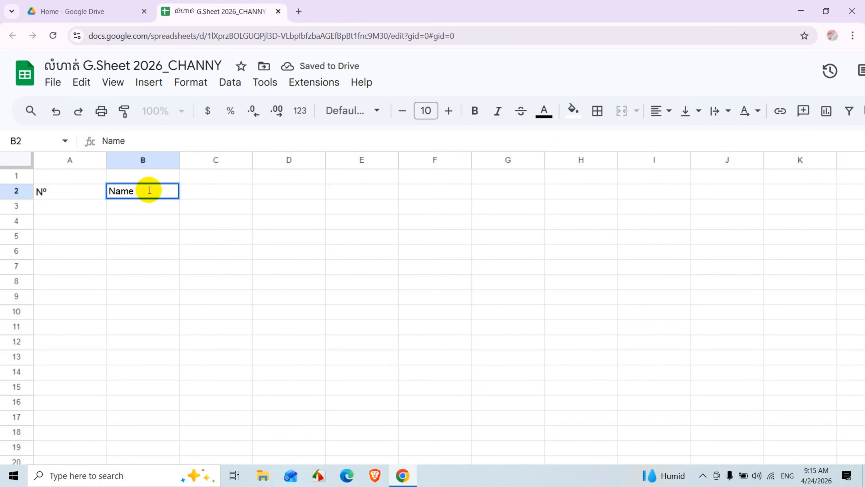
pyautogui.press('Tab')
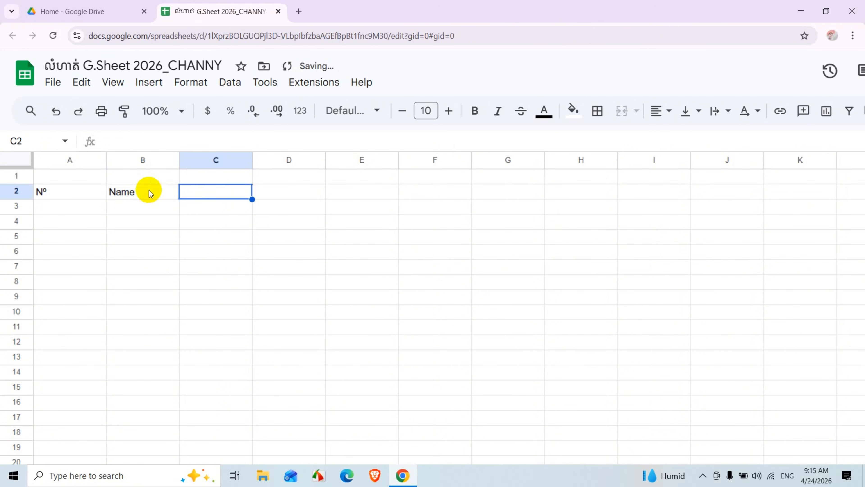
pyautogui.write('Sex')
pyautogui.press('Tab')
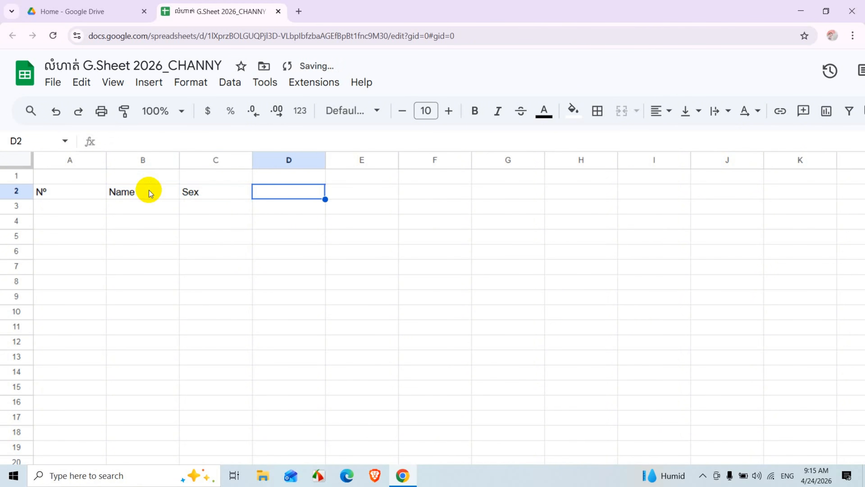
pyautogui.write('Mon')
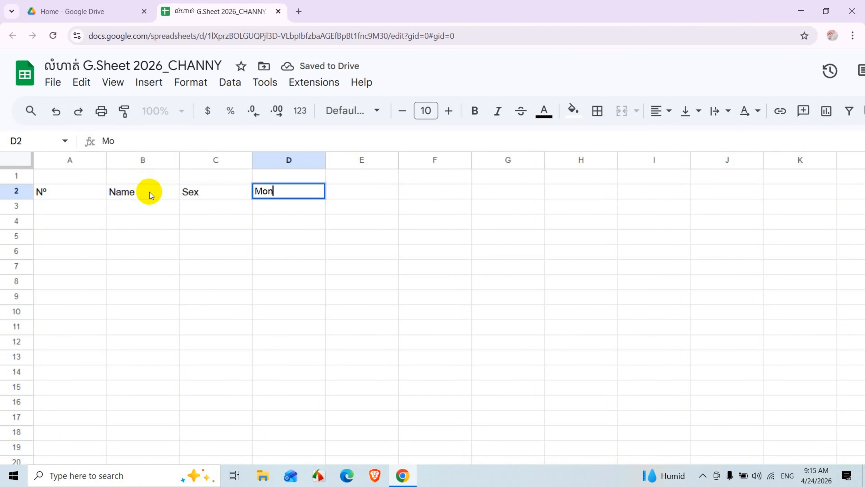
pyautogui.press('Tab')
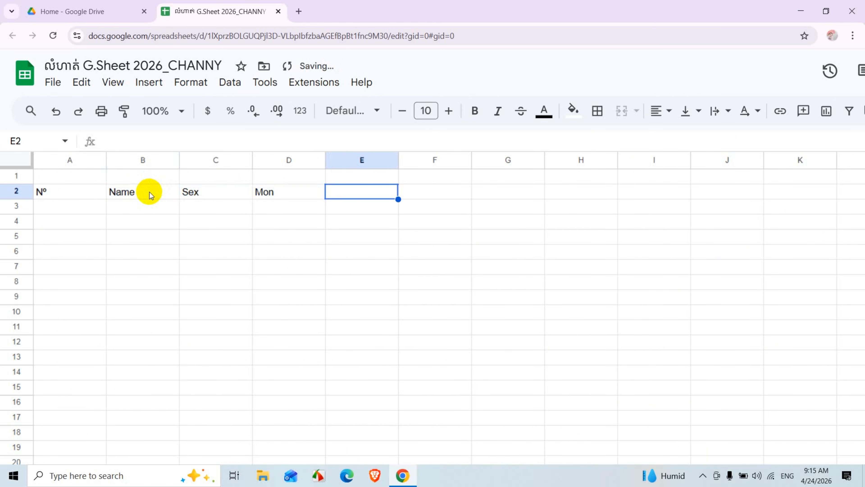
# Enter the weekday headings "Tu", "W" and "Th" in cells E2, F2 and G2
pyautogui.click(14, 193)
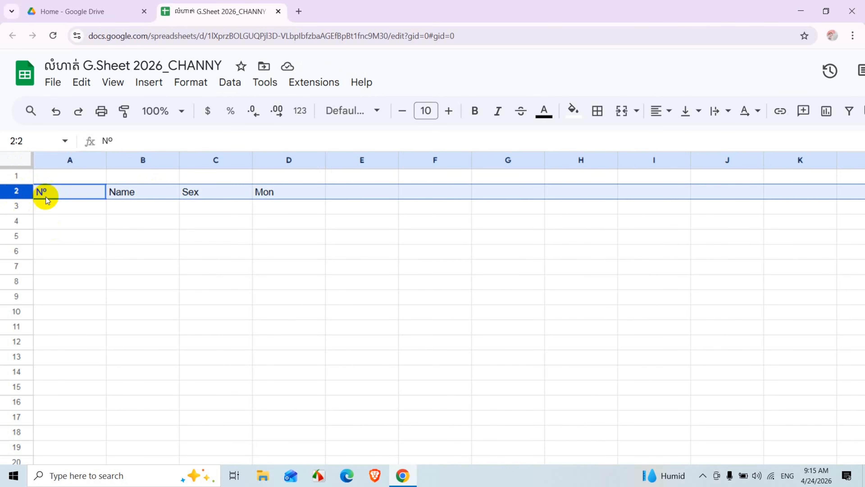
pyautogui.click(342, 196)
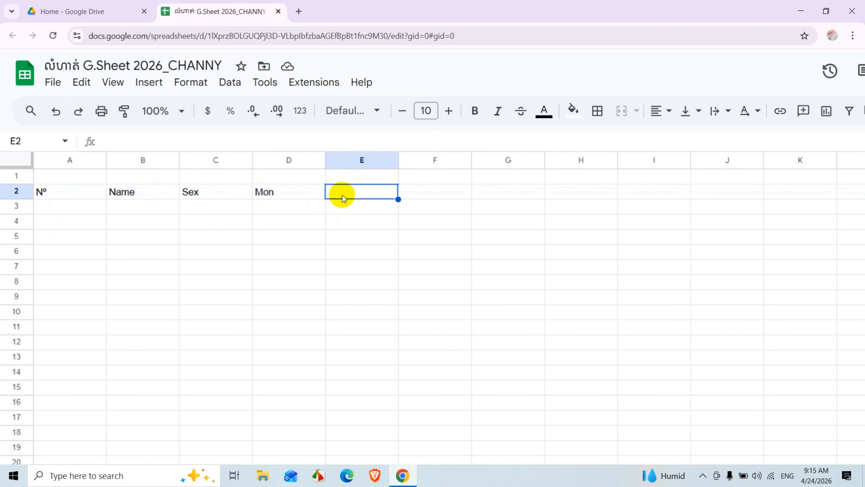
pyautogui.write('Th')
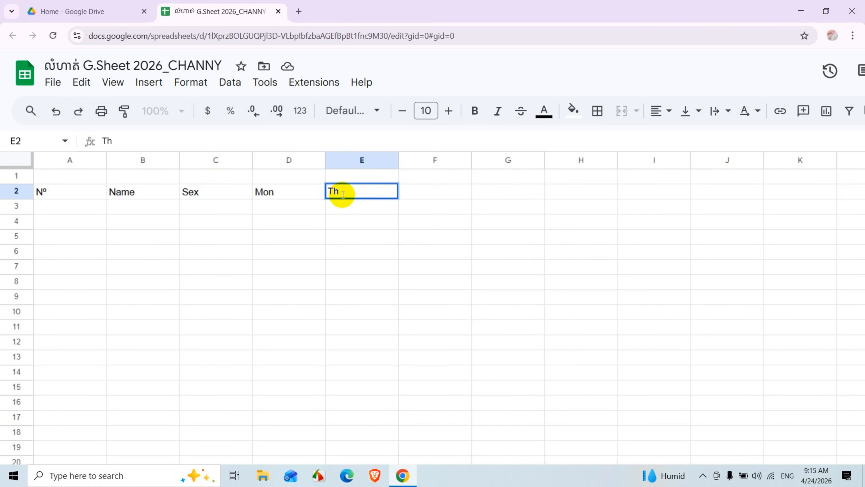
pyautogui.press('Tab')
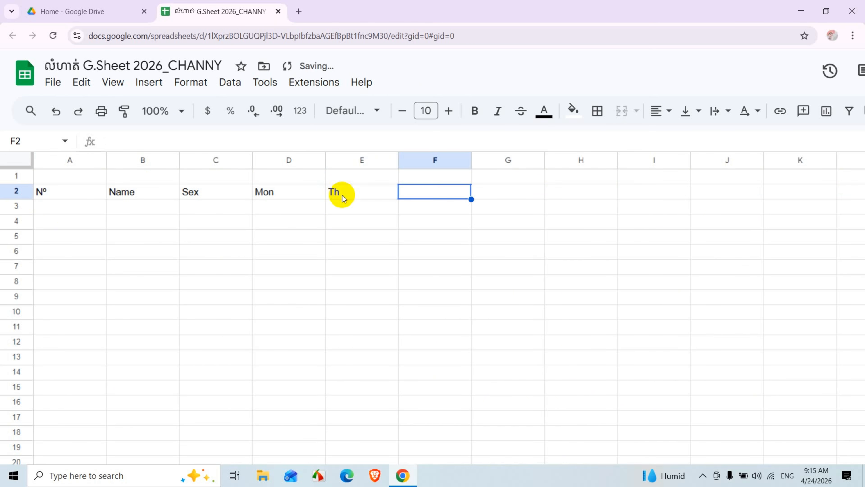
pyautogui.click(342, 195)
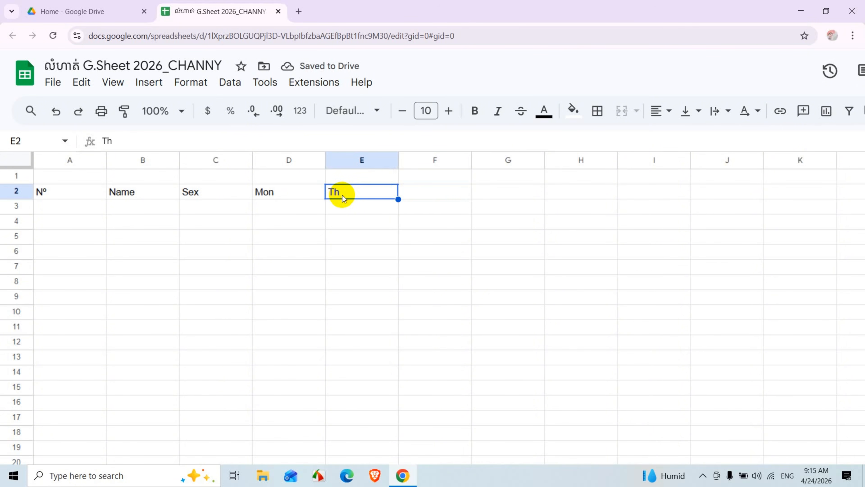
pyautogui.write('Tu')
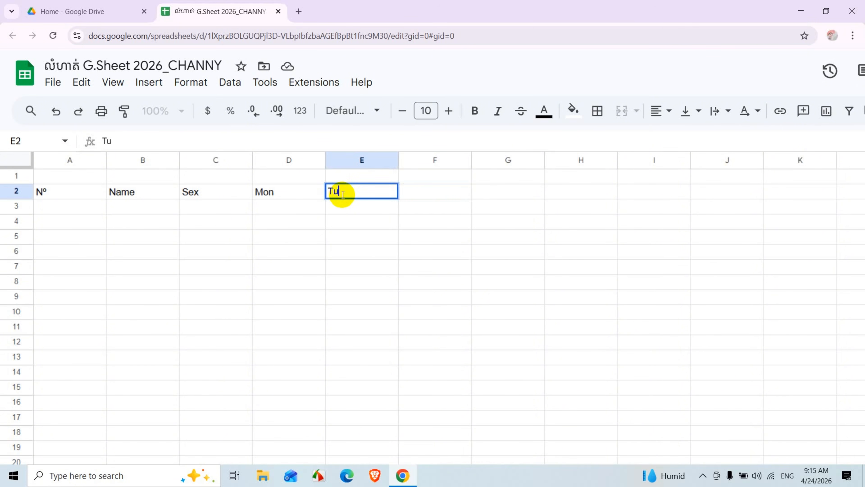
pyautogui.press('Tab')
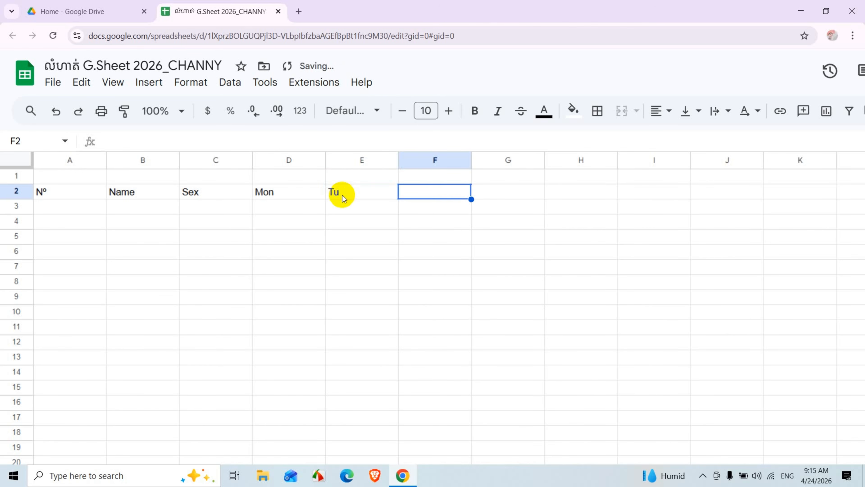
pyautogui.write('W')
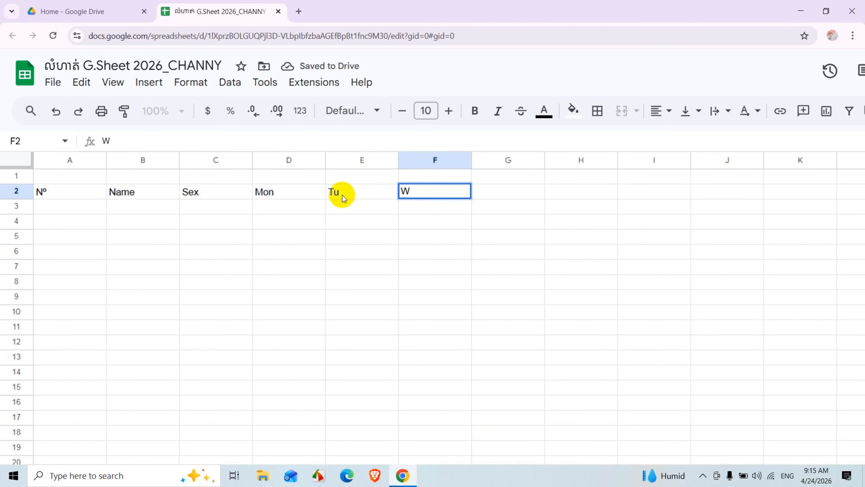
pyautogui.press('Tab')
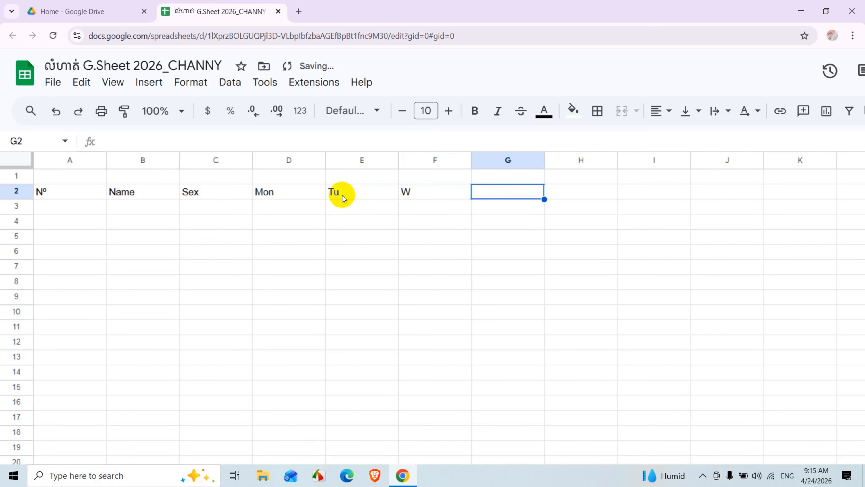
pyautogui.write('Th')
pyautogui.press('Tab')
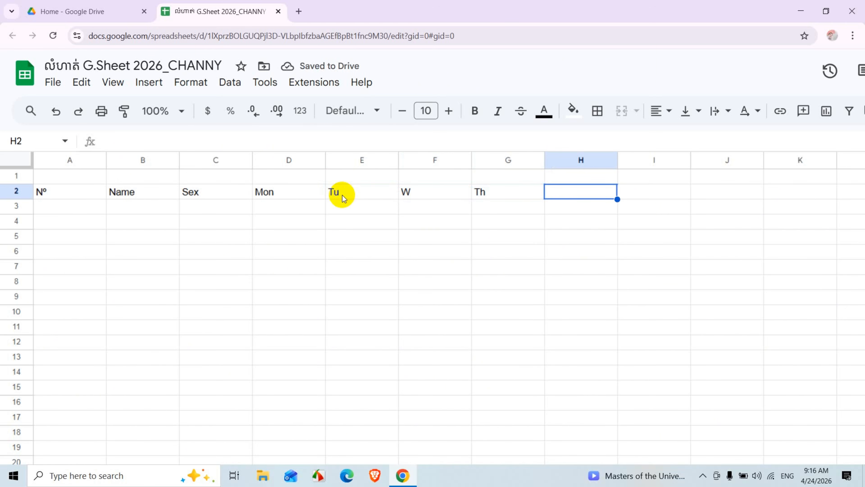
# Complete the weekday headings with "F" in H2, "Sa" in I2 and "S" in J2
pyautogui.write('S')
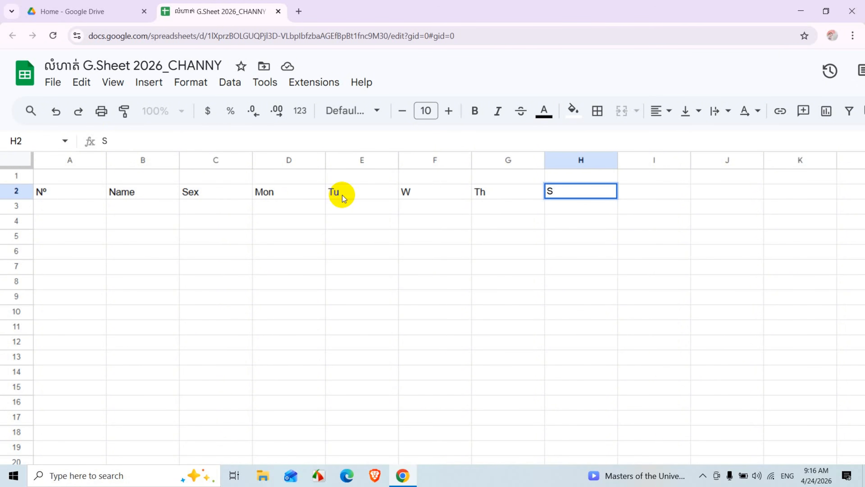
pyautogui.press('Left')
pyautogui.press('Right')
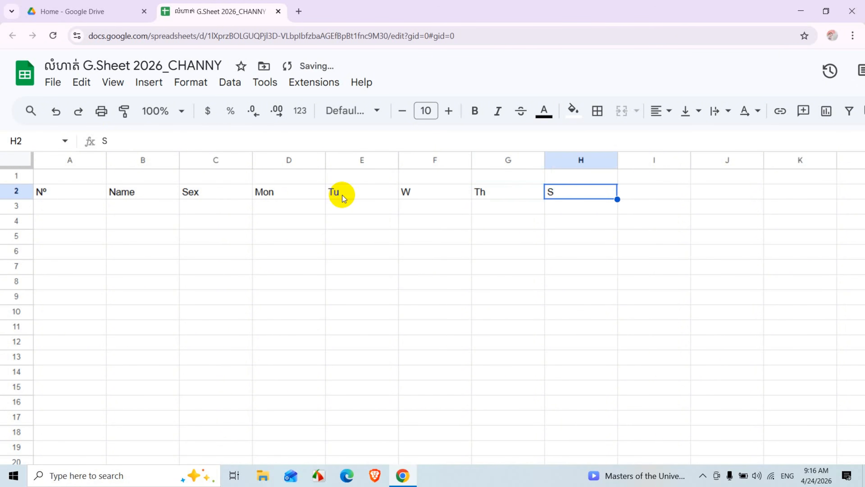
pyautogui.write('F')
pyautogui.press('Right')
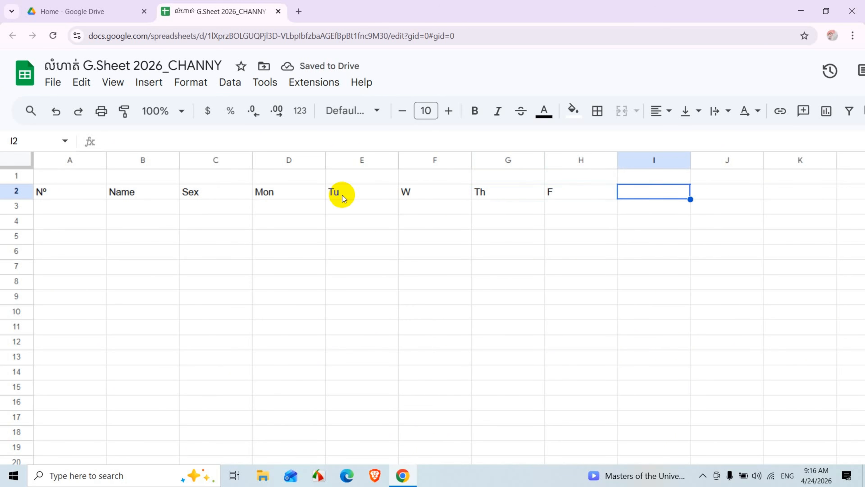
pyautogui.write('Sa')
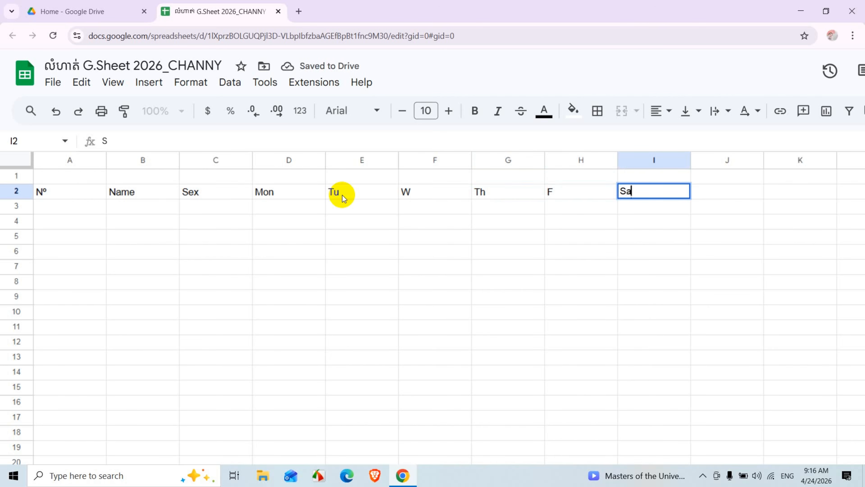
pyautogui.press('Right')
pyautogui.write('S')
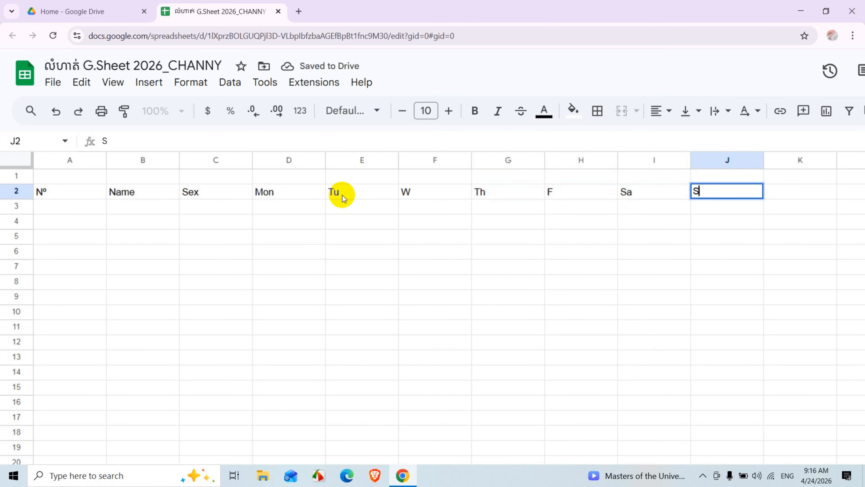
pyautogui.click(333, 262)
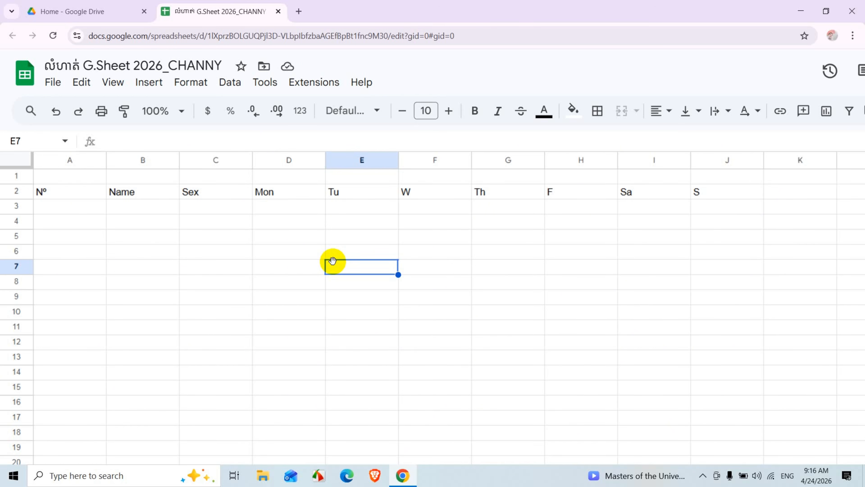
pyautogui.click(351, 194)
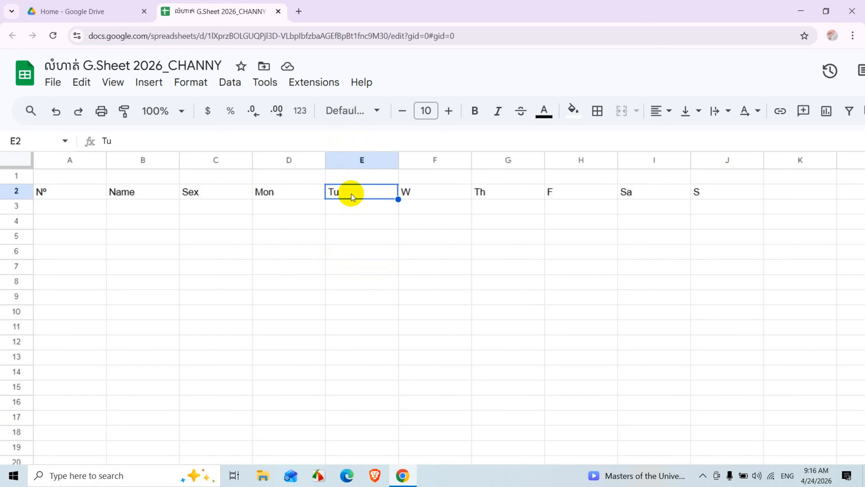
pyautogui.click(290, 191)
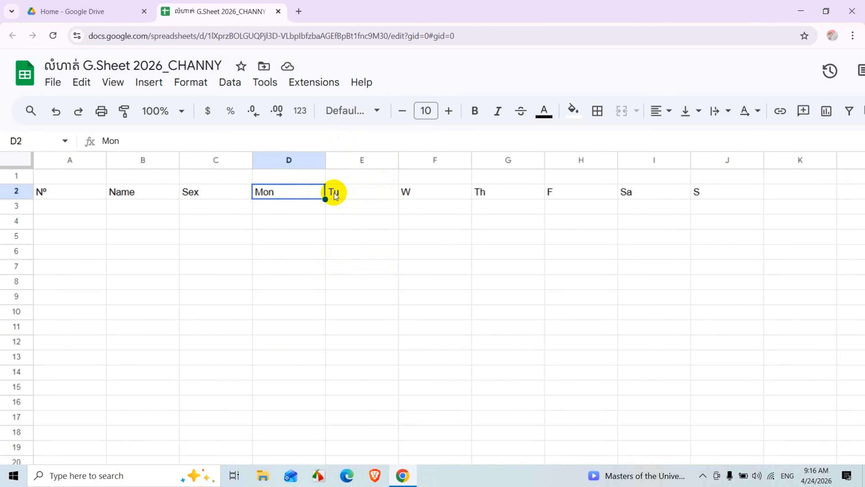
pyautogui.moveTo(295, 196); pyautogui.dragTo(695, 189)
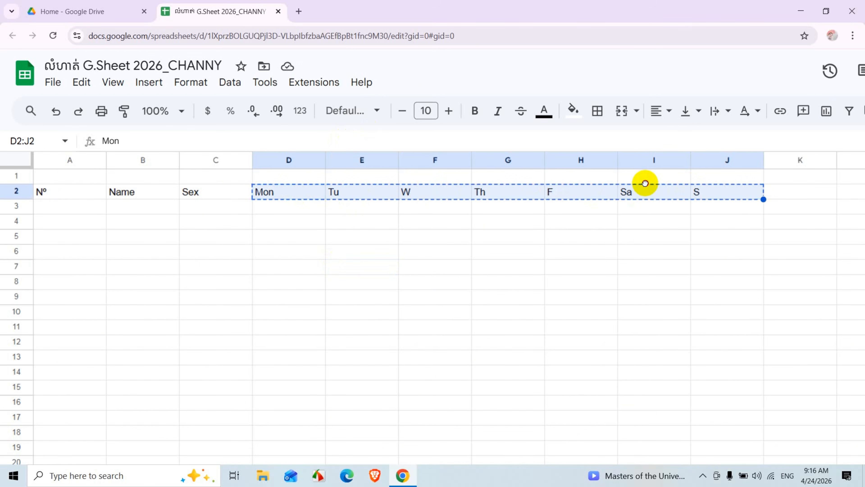
pyautogui.click(654, 189)
pyautogui.moveTo(653, 189); pyautogui.dragTo(266, 212)
pyautogui.click(299, 191)
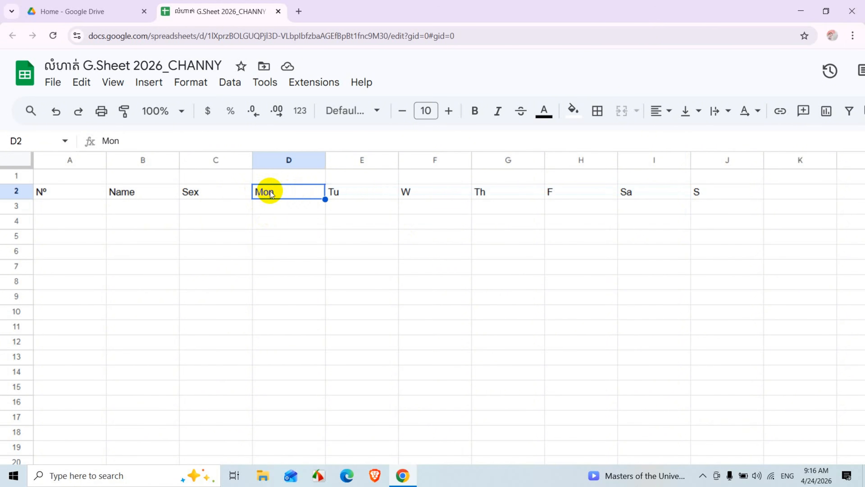
pyautogui.click(377, 190)
pyautogui.click(480, 190)
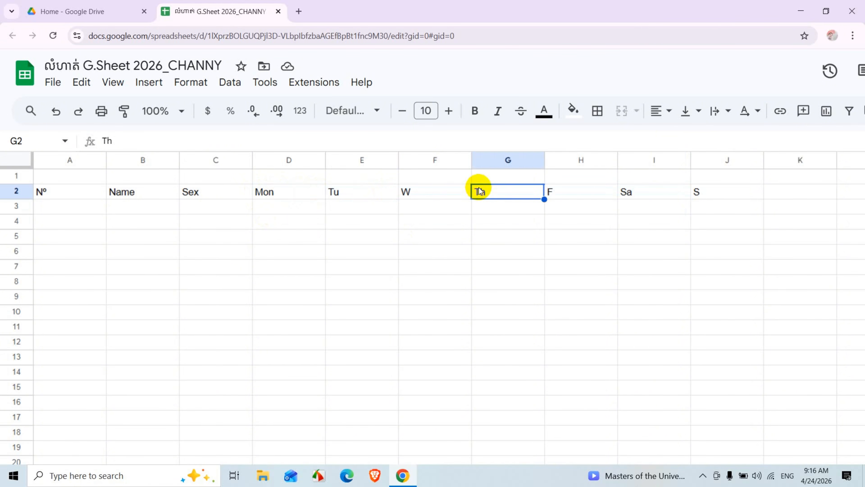
pyautogui.click(423, 193)
pyautogui.click(506, 201)
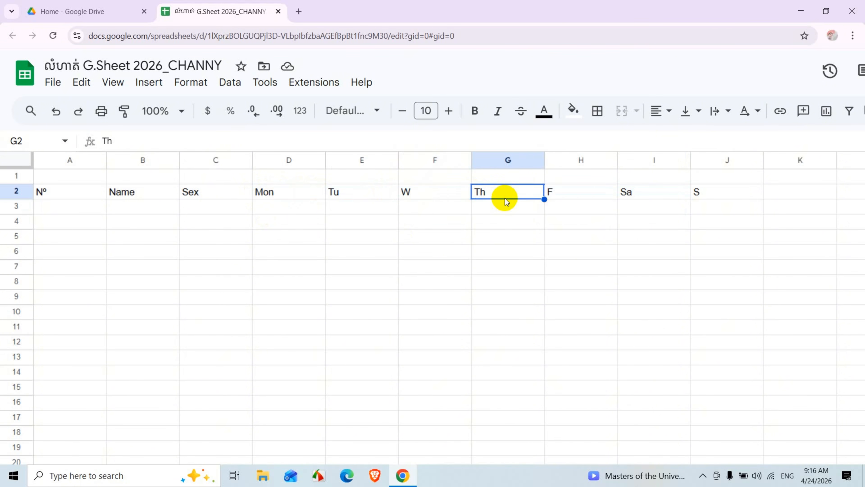
pyautogui.click(581, 183)
pyautogui.click(642, 191)
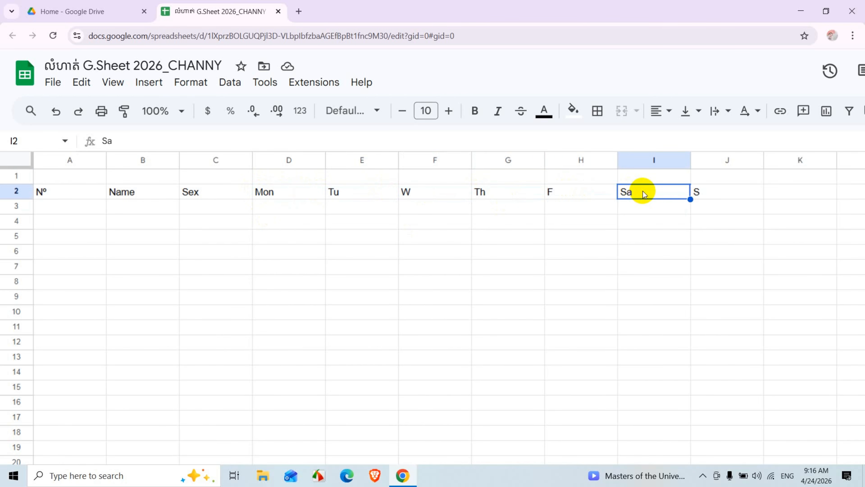
# Fit the widths of the weekday columns D through J to their contents
pyautogui.click(279, 161)
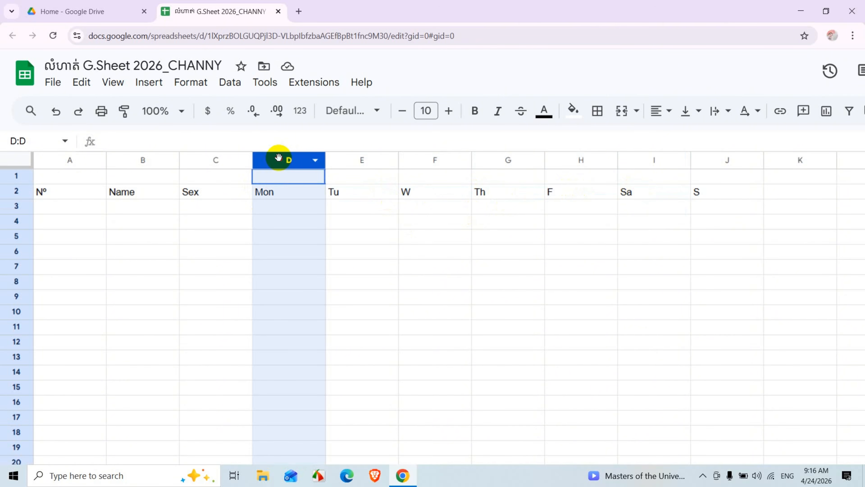
pyautogui.moveTo(316, 160); pyautogui.dragTo(720, 157)
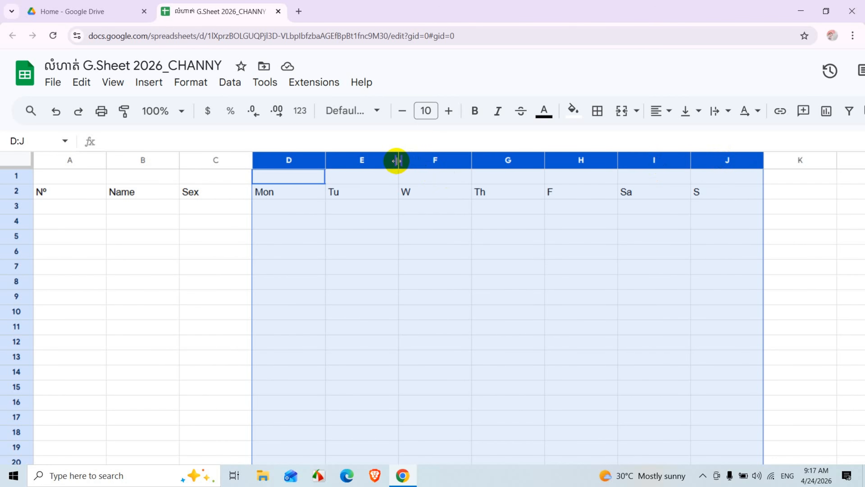
pyautogui.scroll(5, 400, 161)
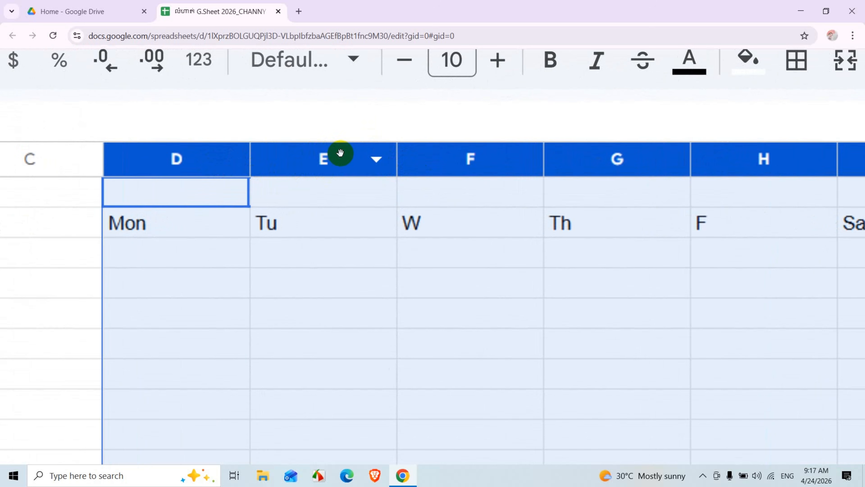
pyautogui.doubleClick(397, 162)
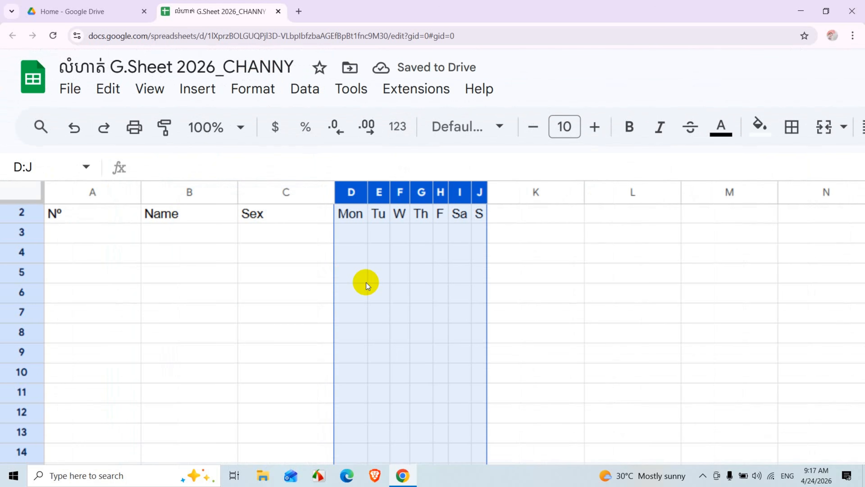
pyautogui.scroll(2, 366, 282)
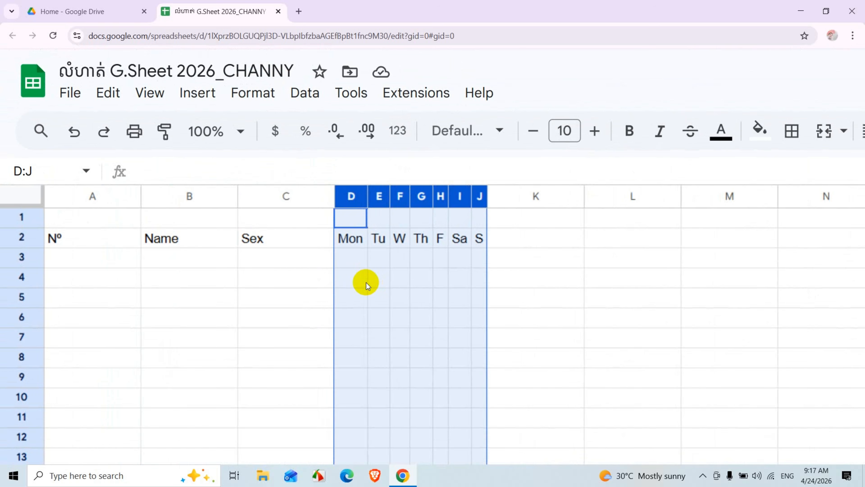
pyautogui.click(367, 283)
pyautogui.keyDown('ctrl'); pyautogui.scroll(3, 367, 283); pyautogui.keyUp('ctrl')
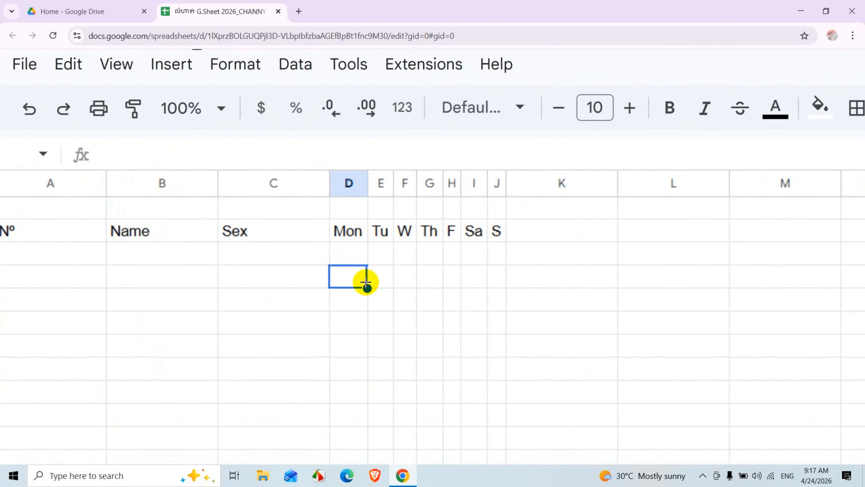
pyautogui.keyDown('ctrl'); pyautogui.scroll(-5, 366, 282); pyautogui.keyUp('ctrl')
pyautogui.scroll(1, 366, 282)
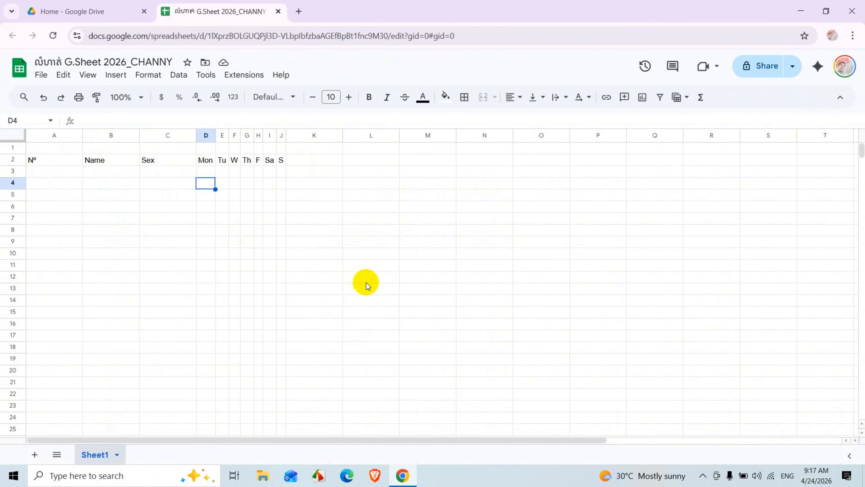
# Undo the last width change of columns D through J
pyautogui.hotkey('ctrl', 'z')
pyautogui.click(366, 282)
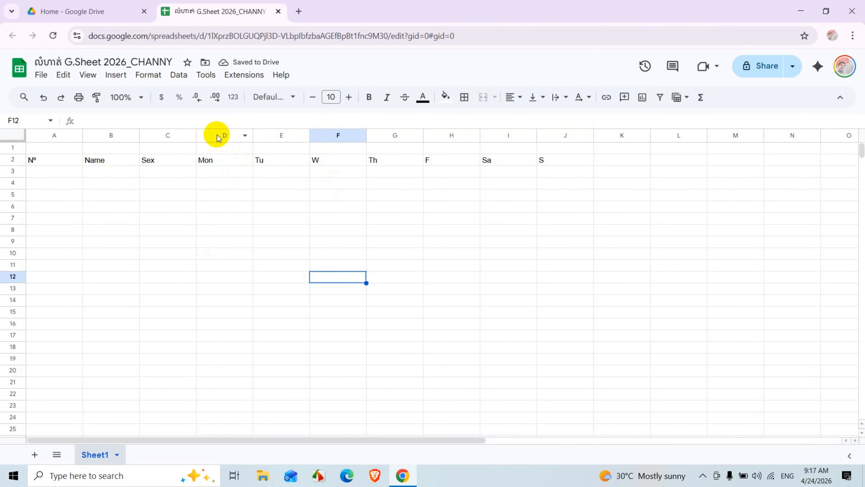
pyautogui.moveTo(217, 135); pyautogui.dragTo(566, 121)
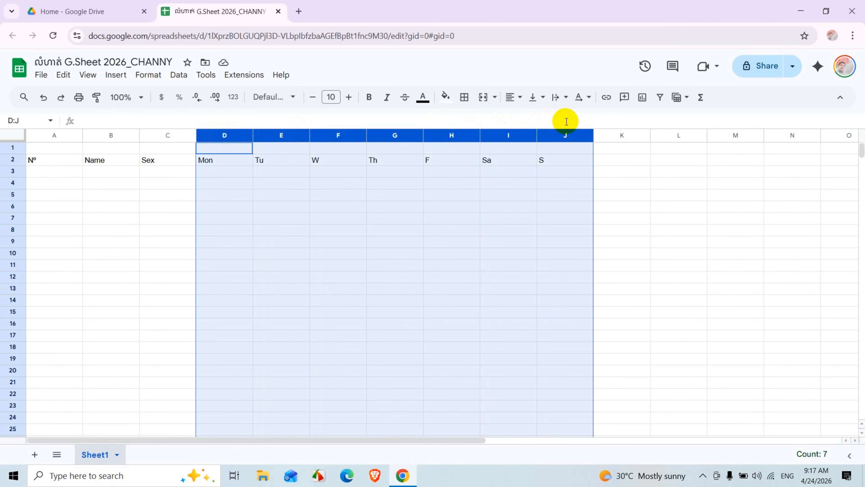
pyautogui.click(372, 342)
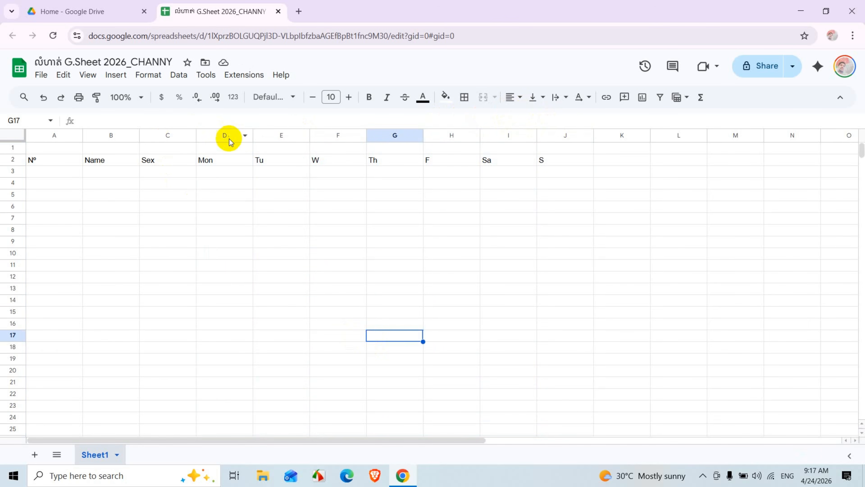
# Auto-fit columns D through J to the width of their weekday headings
pyautogui.moveTo(212, 136); pyautogui.dragTo(585, 140)
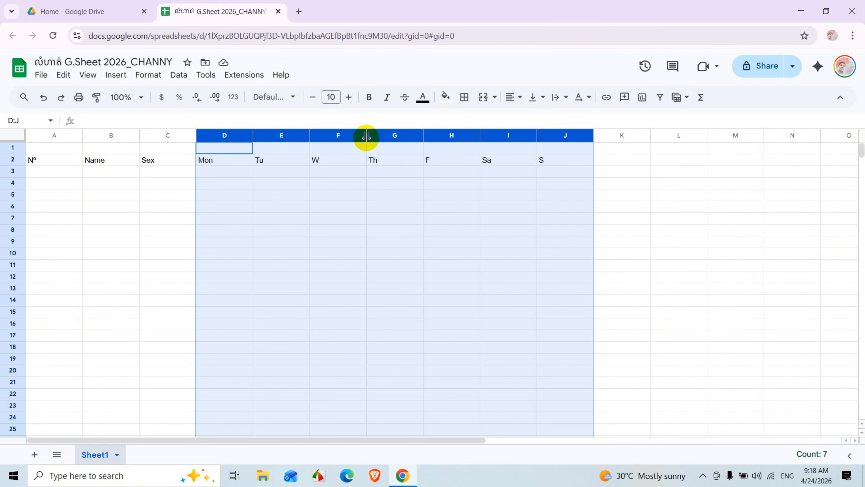
pyautogui.keyDown('ctrl'); pyautogui.scroll(2, 366, 138); pyautogui.keyUp('ctrl')
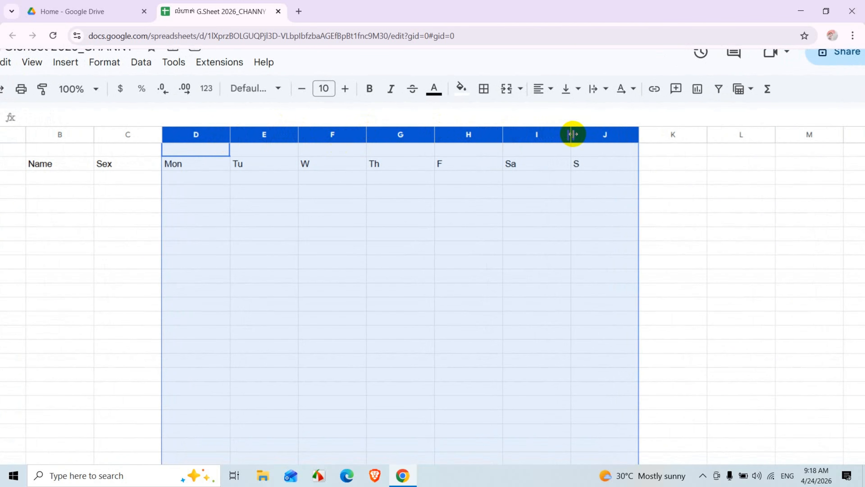
pyautogui.doubleClick(299, 136)
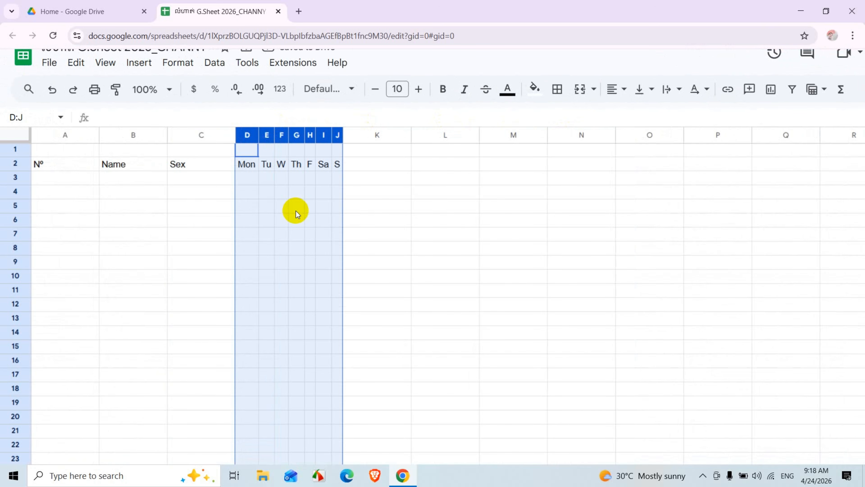
pyautogui.click(416, 256)
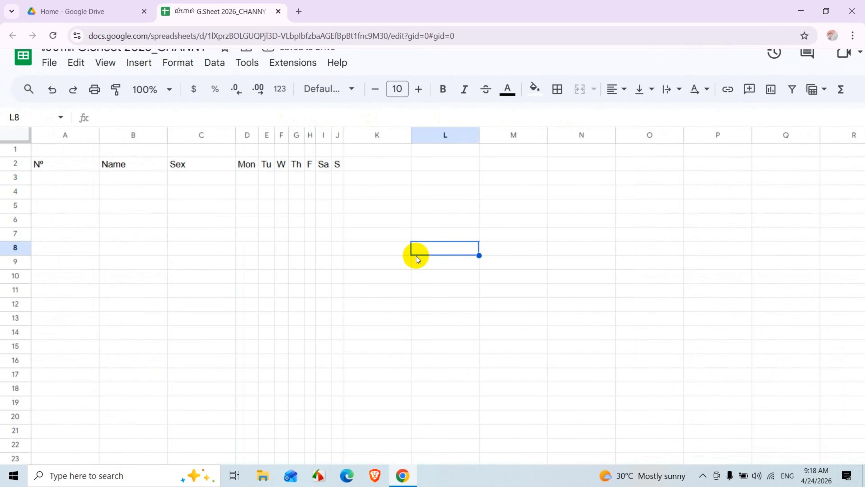
pyautogui.hotkey('ctrl', '+')
pyautogui.hotkey('ctrl', '+')
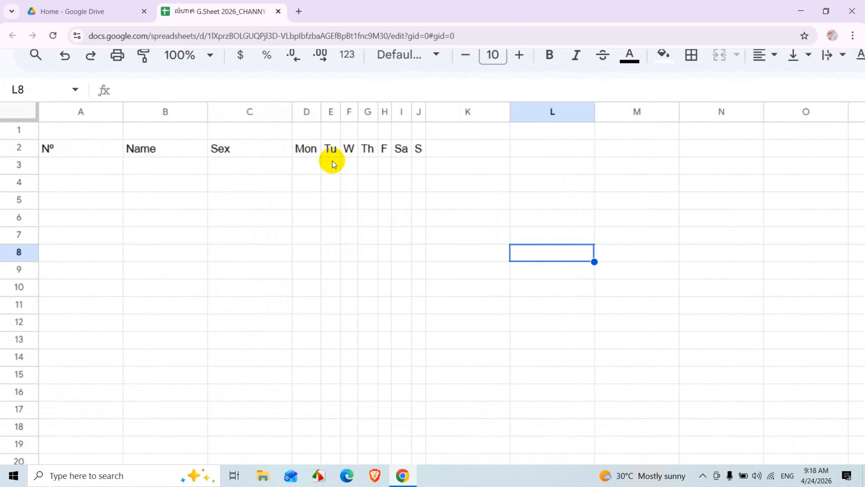
# Merge cells D1:J1 above the weekday headings into a single cell
pyautogui.scroll(5, 324, 156)
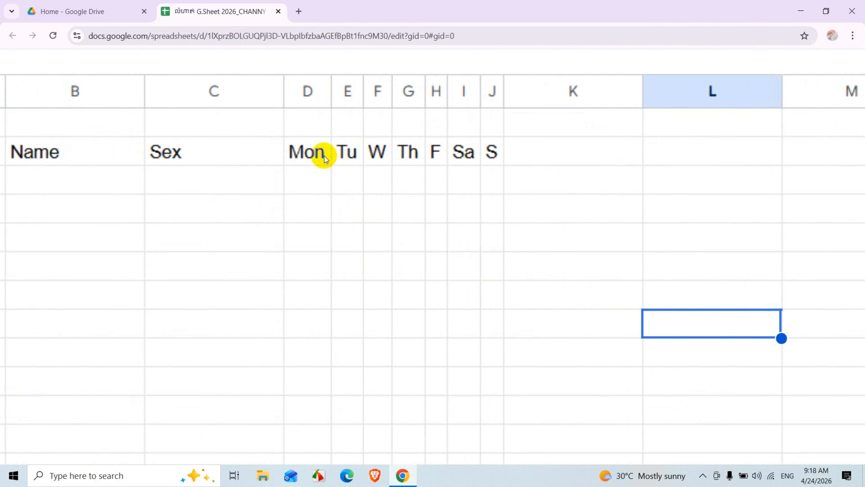
pyautogui.scroll(-5, 324, 156)
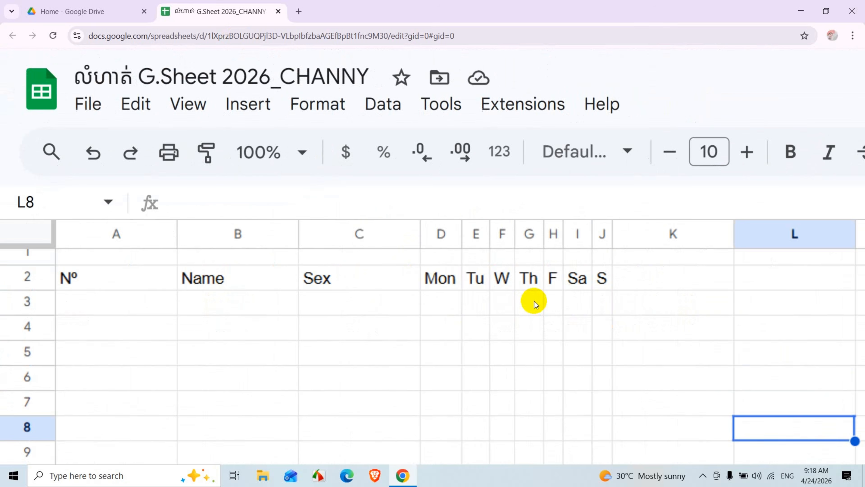
pyautogui.scroll(-1, 534, 301)
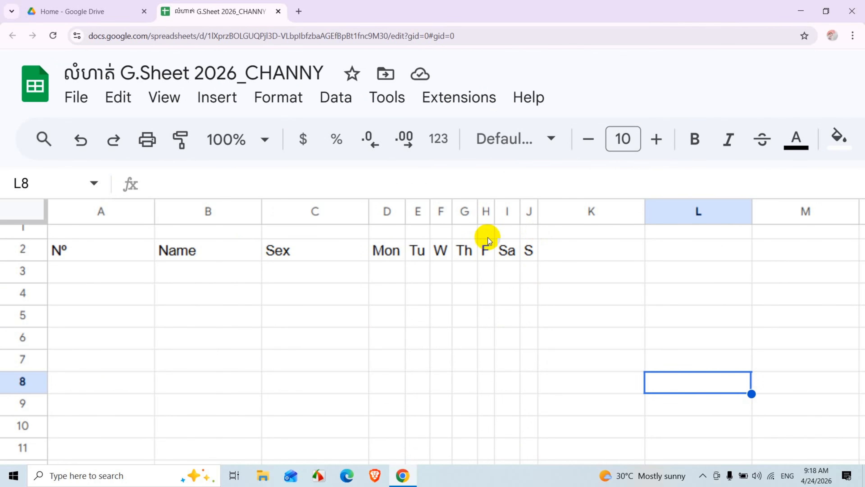
pyautogui.moveTo(380, 227); pyautogui.dragTo(535, 238)
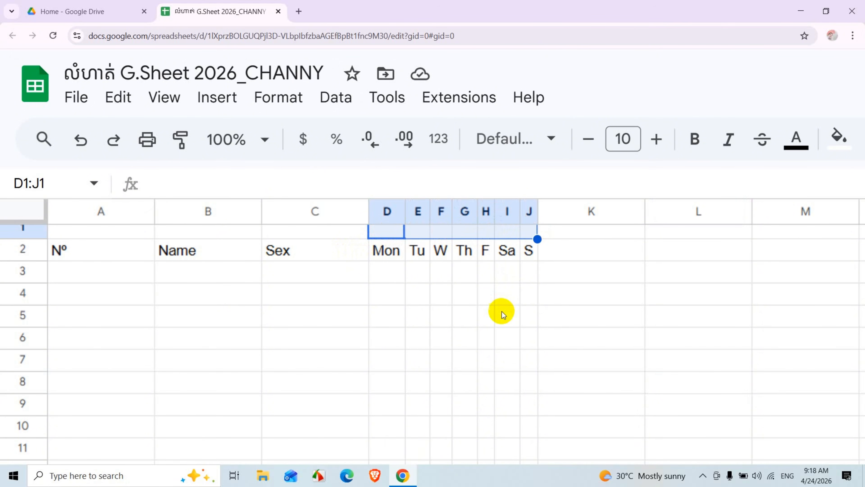
pyautogui.hotkey('ctrl', '-')
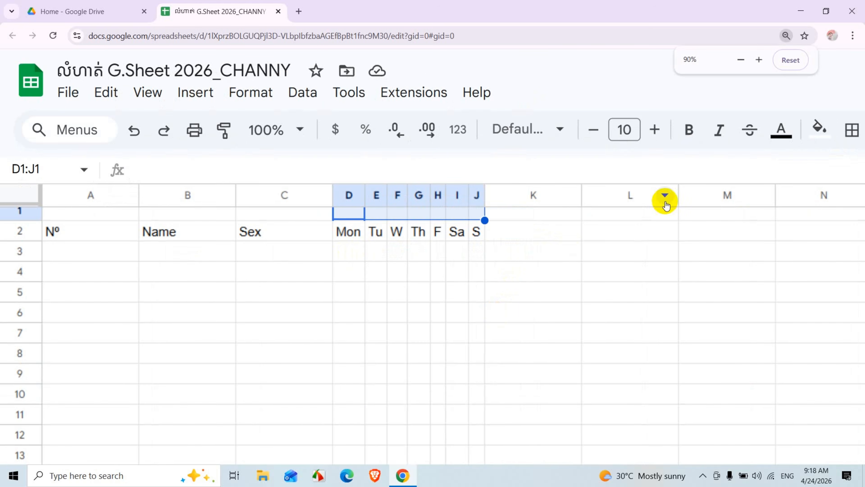
pyautogui.hscroll(8, 706, 131)
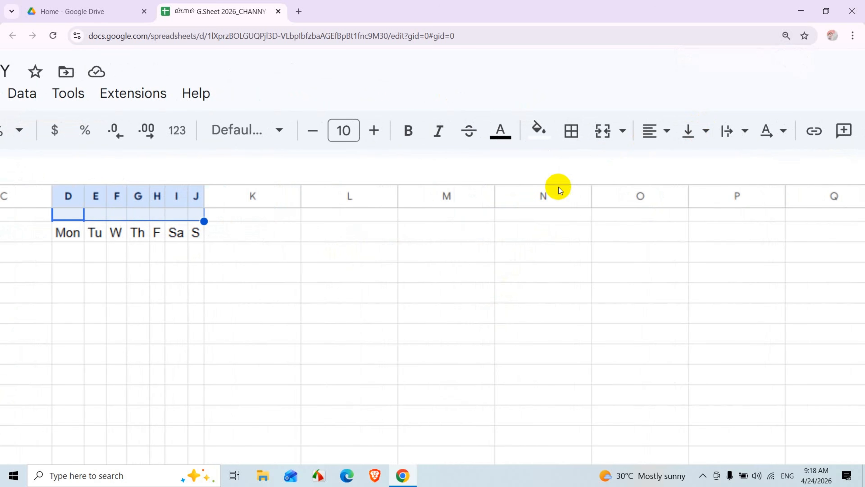
pyautogui.hotkey('ctrl', '-')
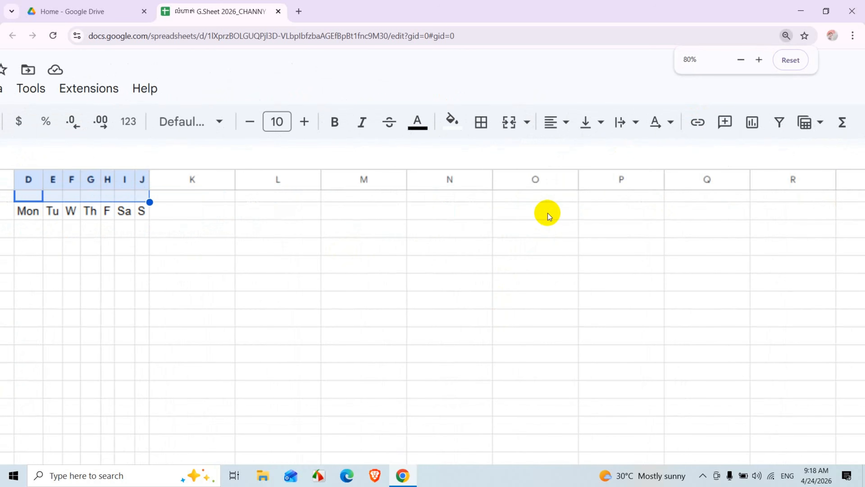
pyautogui.hscroll(-4, 388, 267)
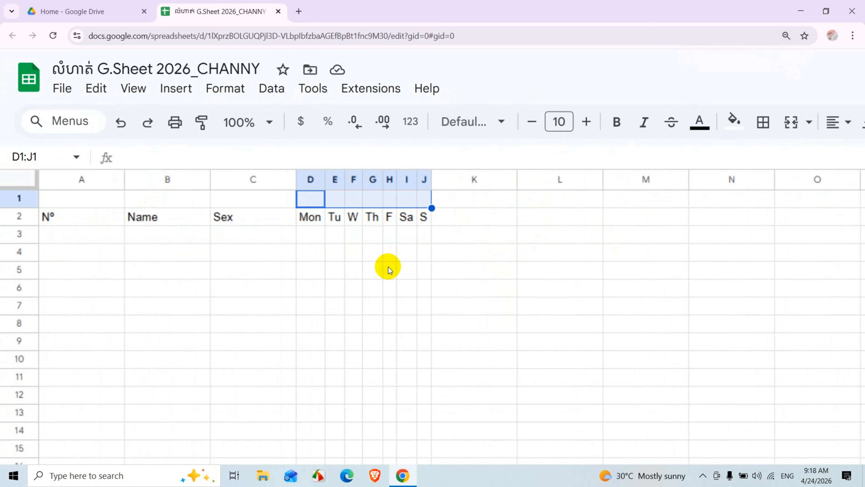
pyautogui.click(354, 215)
pyautogui.moveTo(303, 195); pyautogui.dragTo(424, 192)
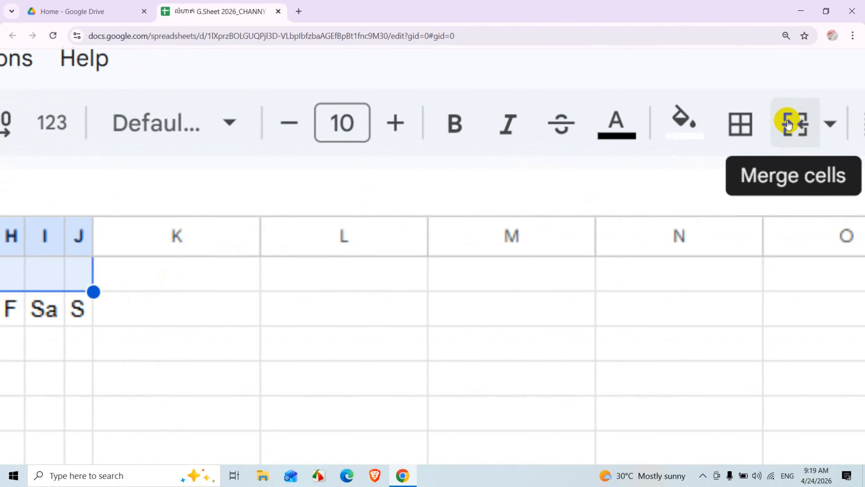
pyautogui.hscroll(3, 787, 122)
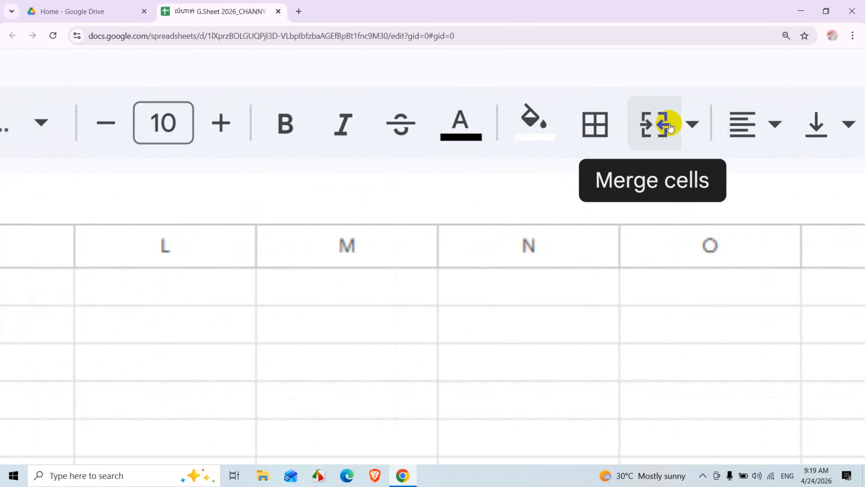
pyautogui.click(656, 131)
pyautogui.scroll(-3, 656, 131)
pyautogui.scroll(-3, 450, 323)
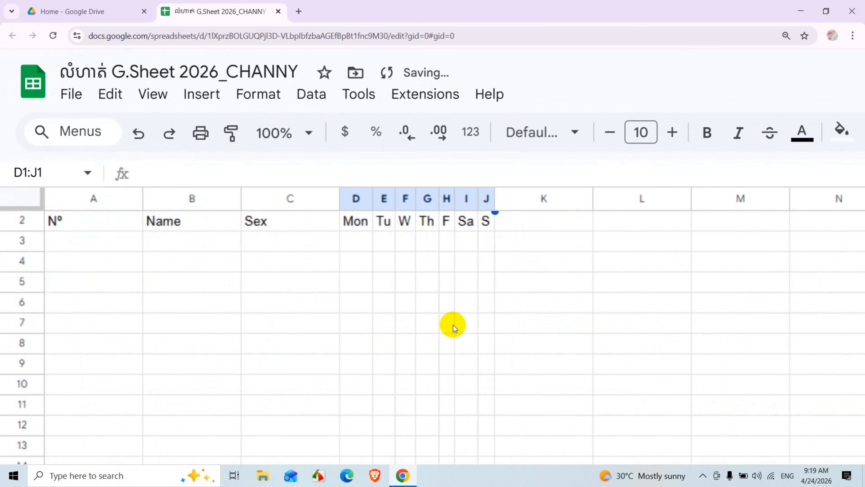
pyautogui.scroll(1, 439, 267)
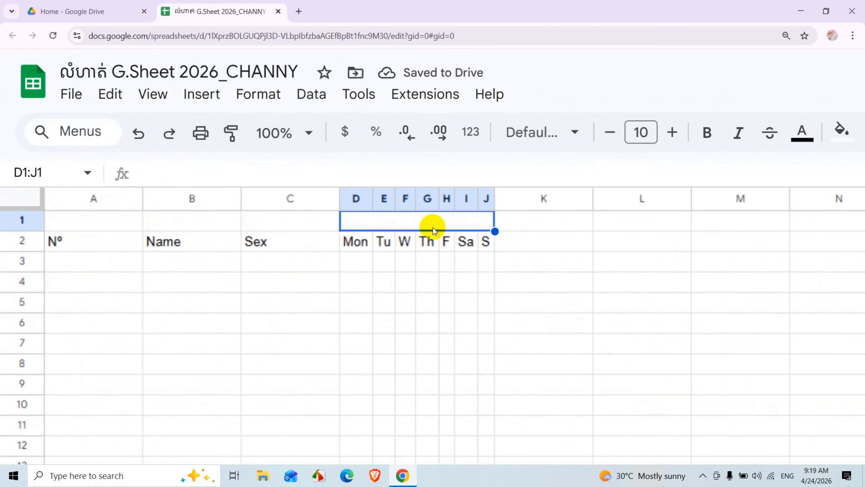
# Enter the heading "Week1" in the merged cell above the weekday columns
pyautogui.scroll(3, 433, 227)
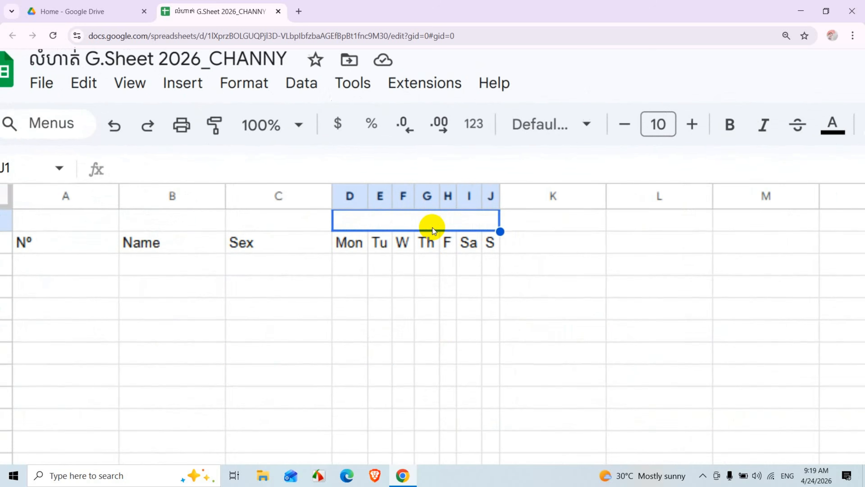
pyautogui.write('W')
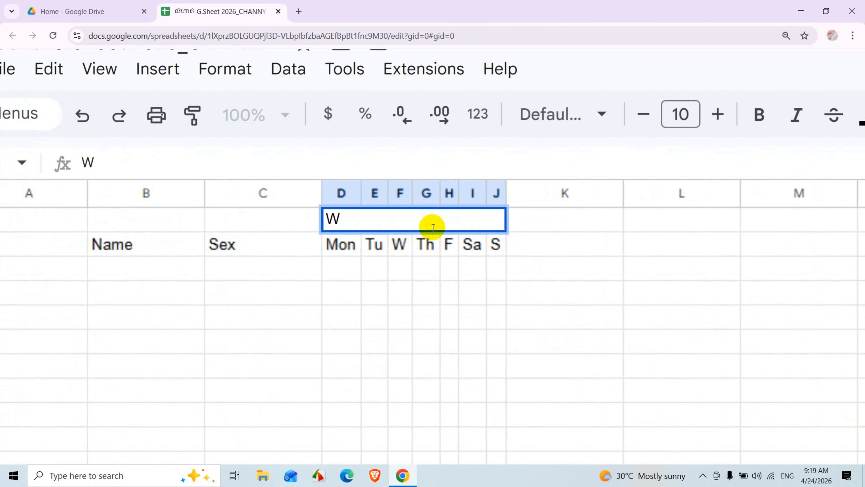
pyautogui.write('eek1')
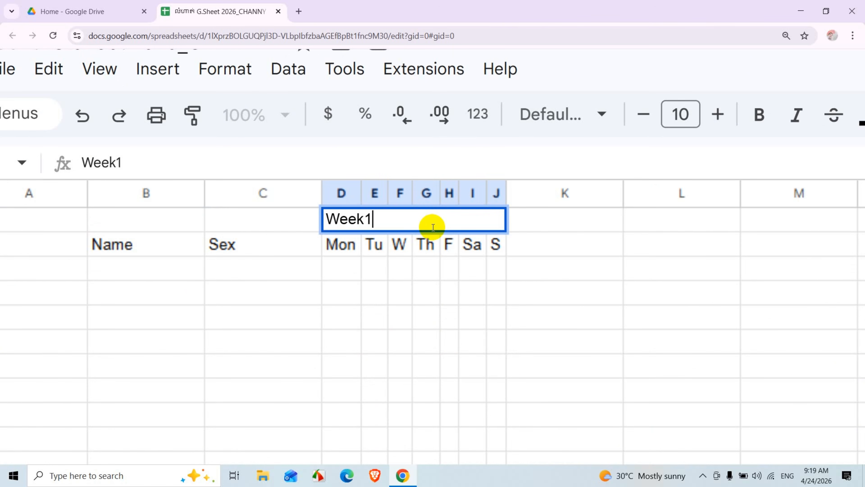
pyautogui.press('Return')
pyautogui.scroll(-3, 433, 227)
pyautogui.click(463, 342)
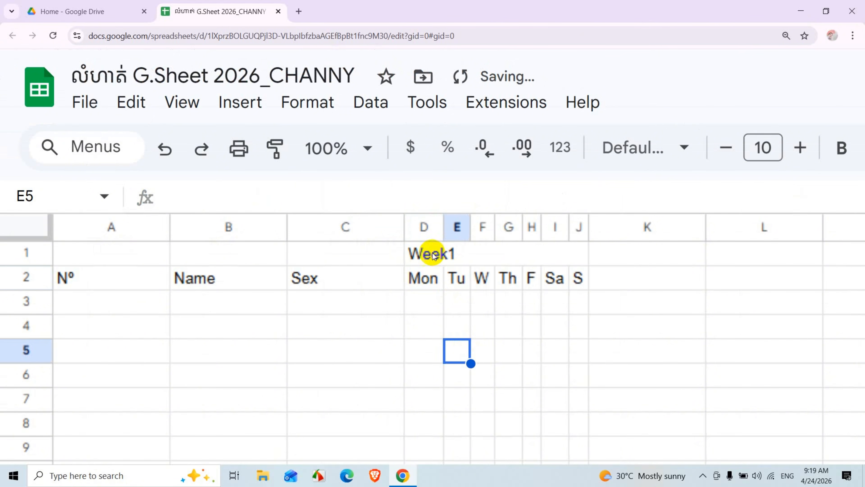
# Centre the Week1 heading and the weekday headings in D1:J2 horizontally
pyautogui.moveTo(432, 253); pyautogui.dragTo(514, 268)
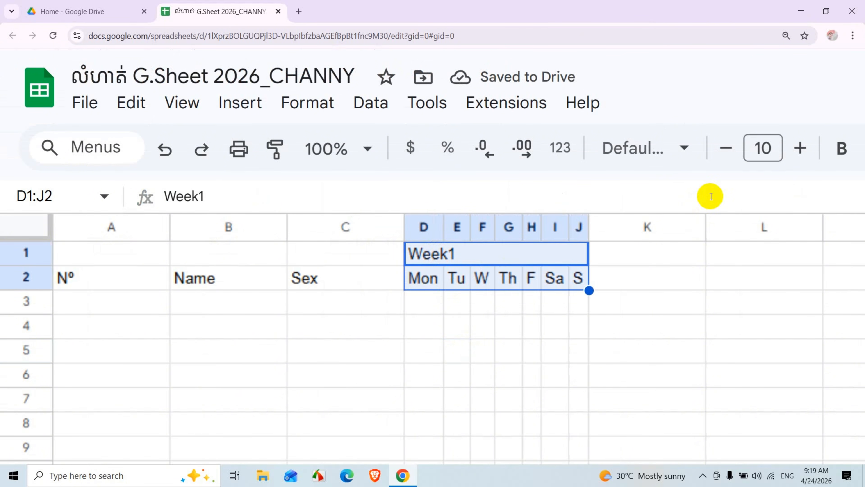
pyautogui.scroll(-5, 711, 196)
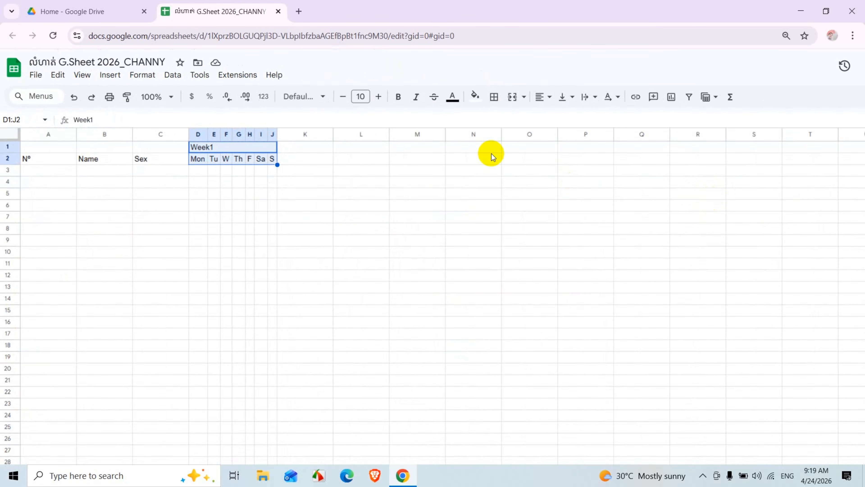
pyautogui.scroll(2, 491, 153)
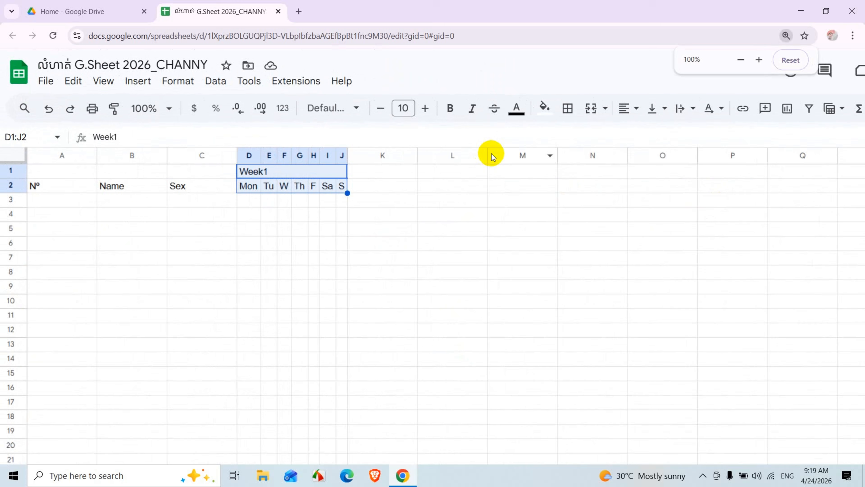
pyautogui.click(636, 108)
pyautogui.click(652, 135)
pyautogui.click(532, 323)
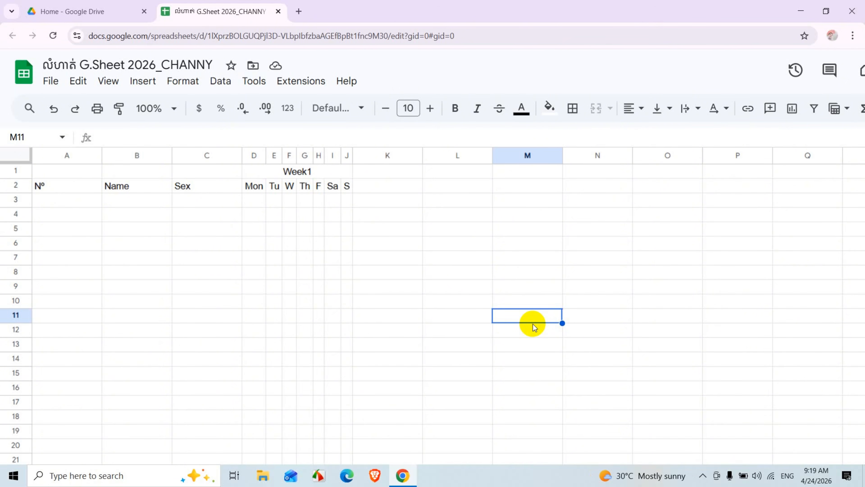
# Undo the heading centring, the Week1 entry and the merge of cells D1:J1
pyautogui.hotkey('ctrl', 'z')
pyautogui.click(363, 305)
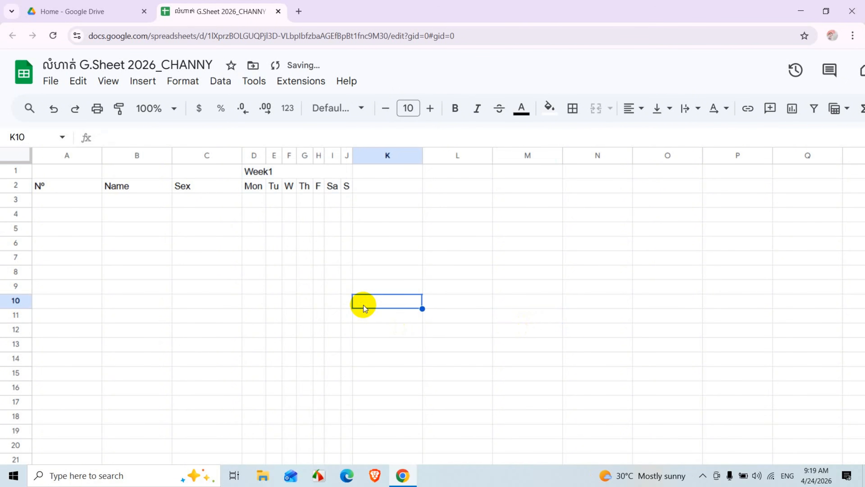
pyautogui.hotkey('ctrl', 'z')
pyautogui.hotkey('ctrl', 'z')
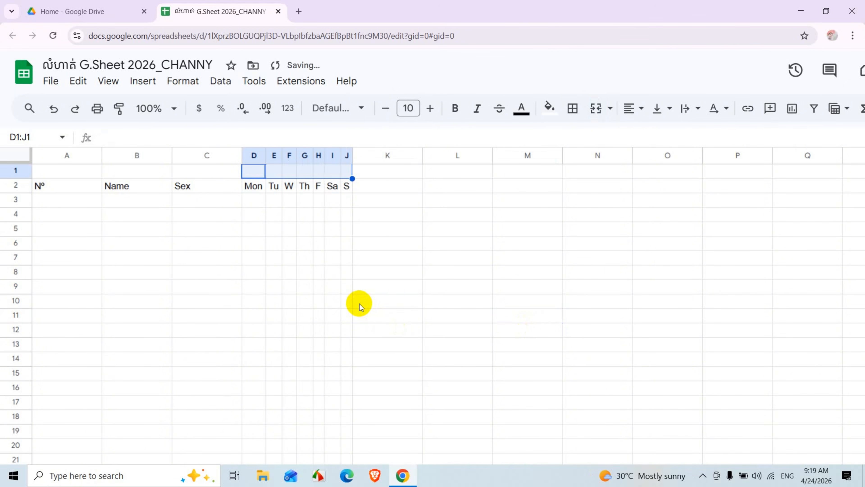
pyautogui.click(359, 303)
# Merge cells D1:J1 above the weekday headings and enter "Week1" in the merged cell
pyautogui.click(260, 172)
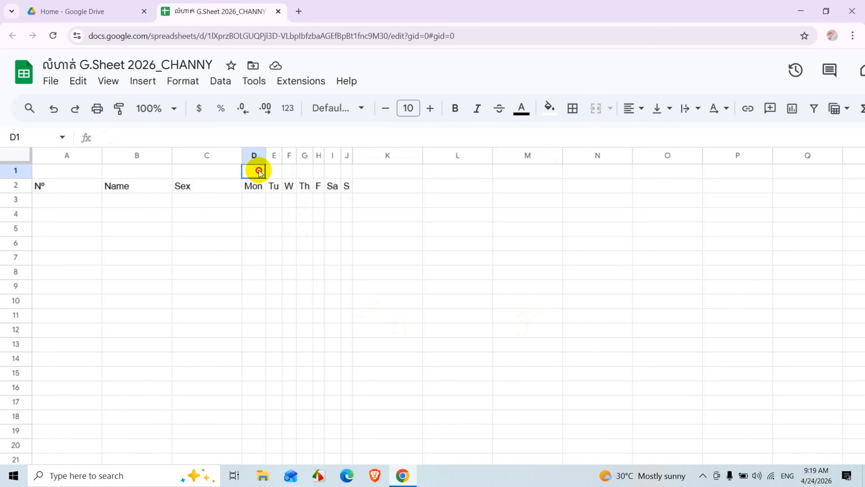
pyautogui.moveTo(259, 172); pyautogui.dragTo(352, 175)
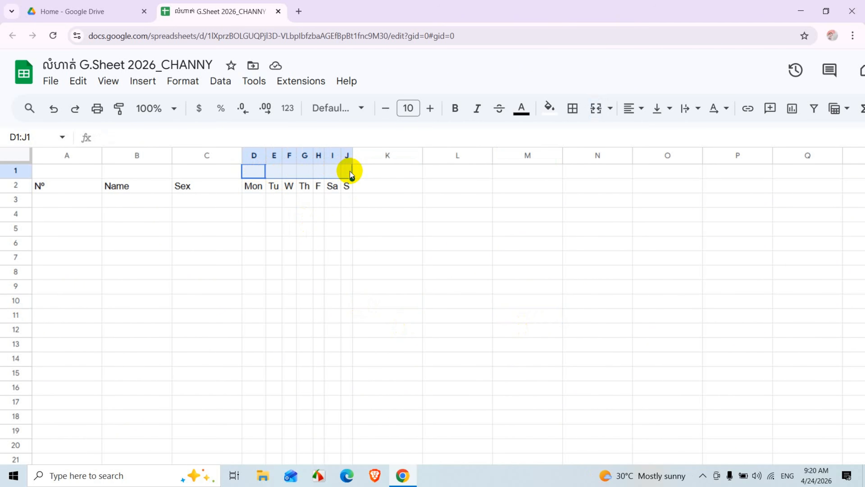
pyautogui.scroll(-1, 593, 108)
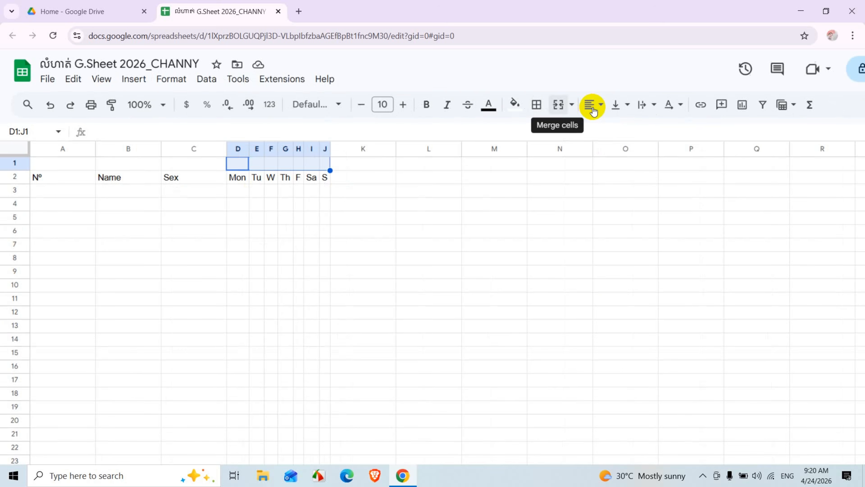
pyautogui.scroll(-1, 592, 107)
pyautogui.scroll(3, 483, 99)
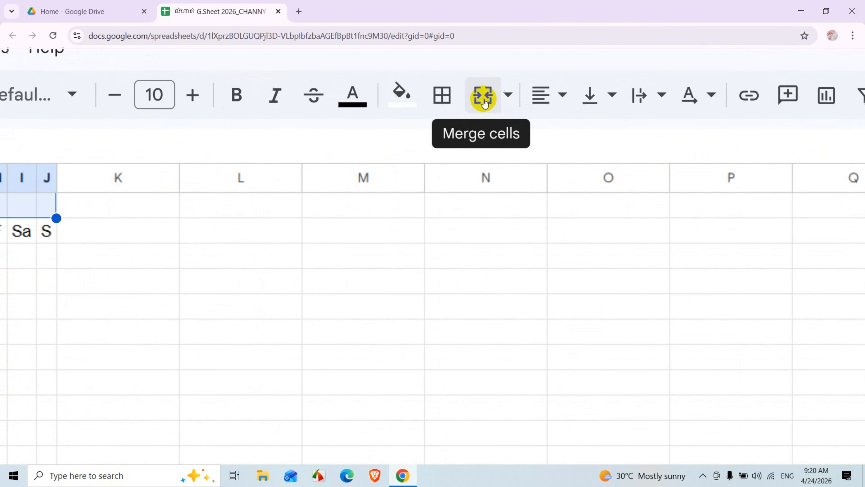
pyautogui.scroll(-3, 485, 99)
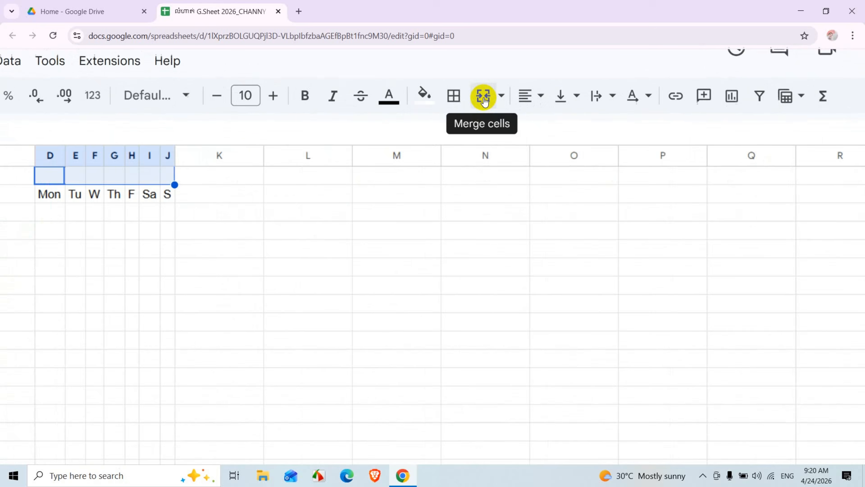
pyautogui.click(485, 100)
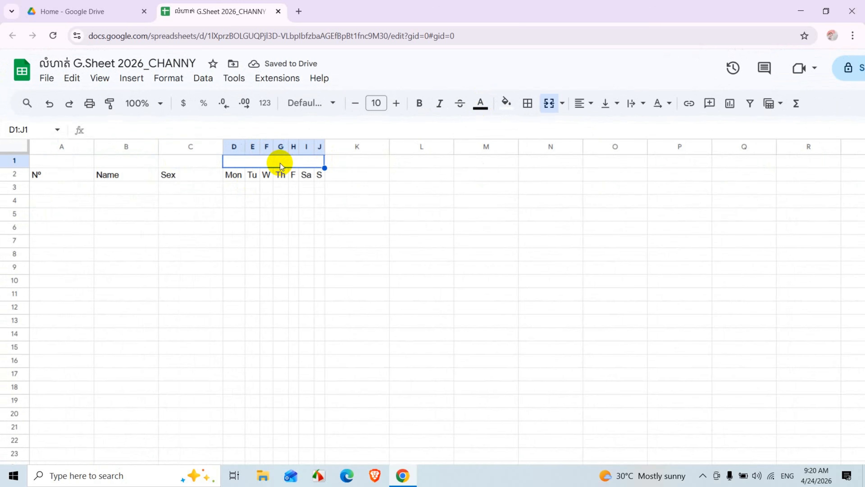
pyautogui.write('Week1')
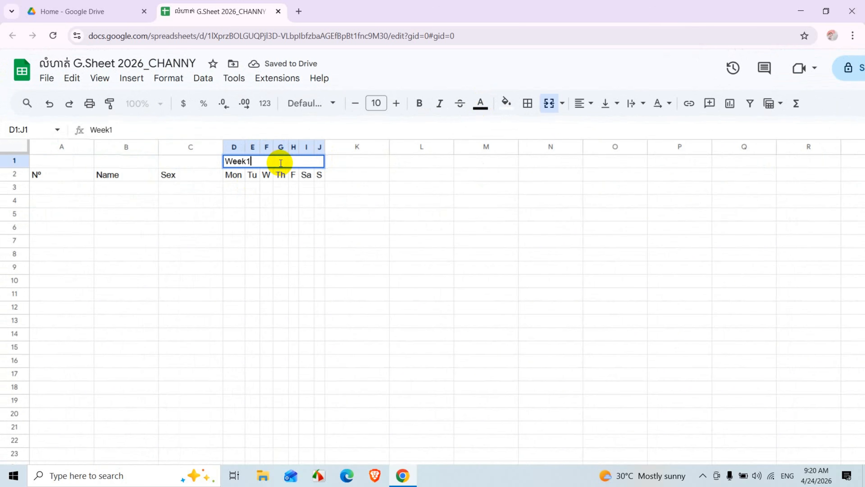
pyautogui.press('Return')
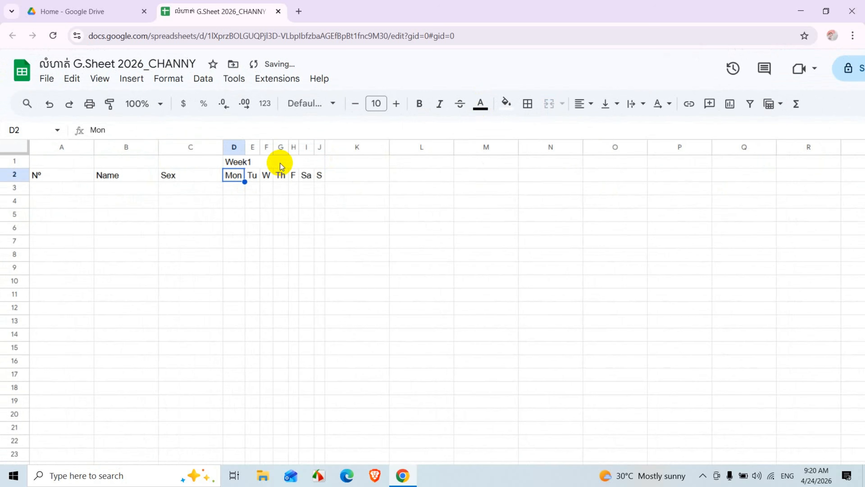
# Centre the Week1 heading horizontally in its merged cell
pyautogui.hotkey('ctrl', '+')
pyautogui.hotkey('ctrl', '+')
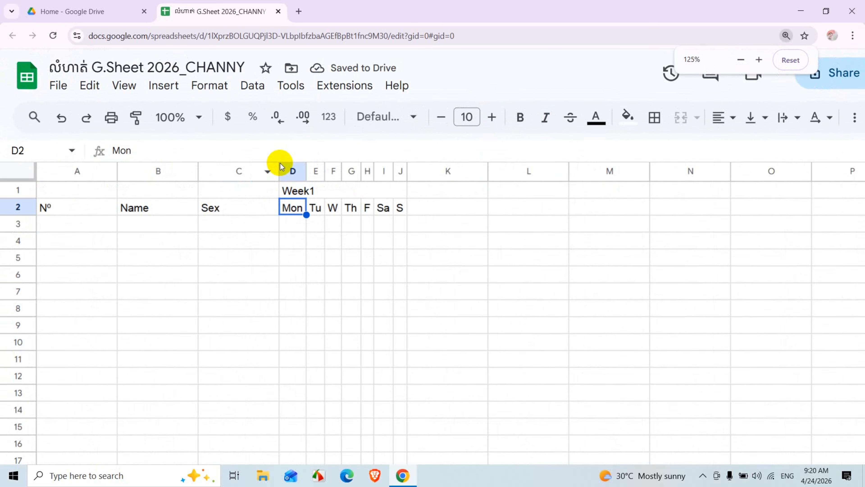
pyautogui.click(314, 191)
pyautogui.click(728, 118)
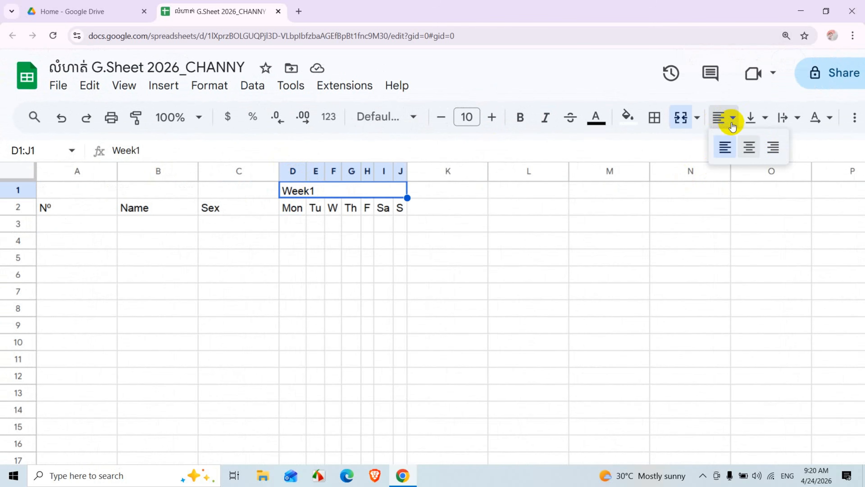
pyautogui.click(751, 148)
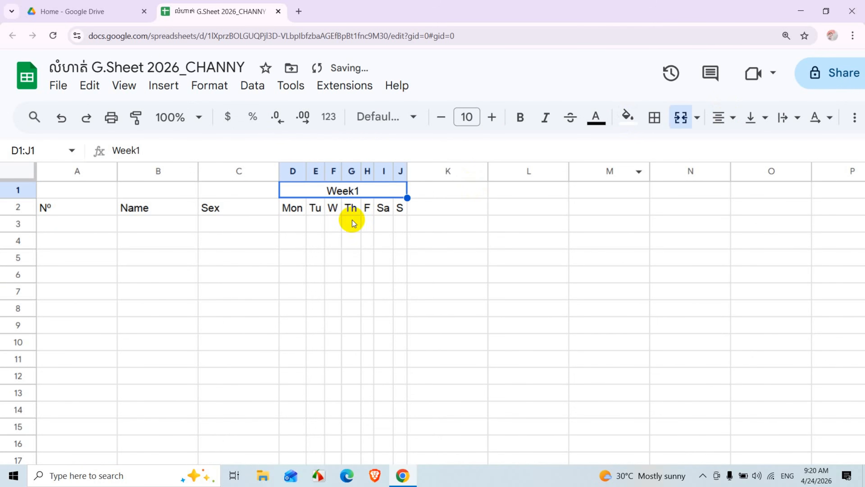
# Set the vertical alignment of the heading rows A1:J2 to middle
pyautogui.moveTo(50, 194); pyautogui.dragTo(364, 205)
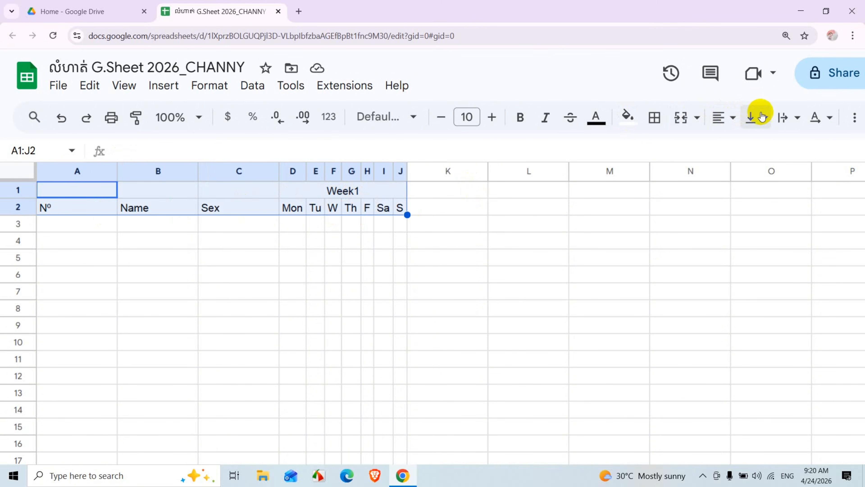
pyautogui.click(766, 120)
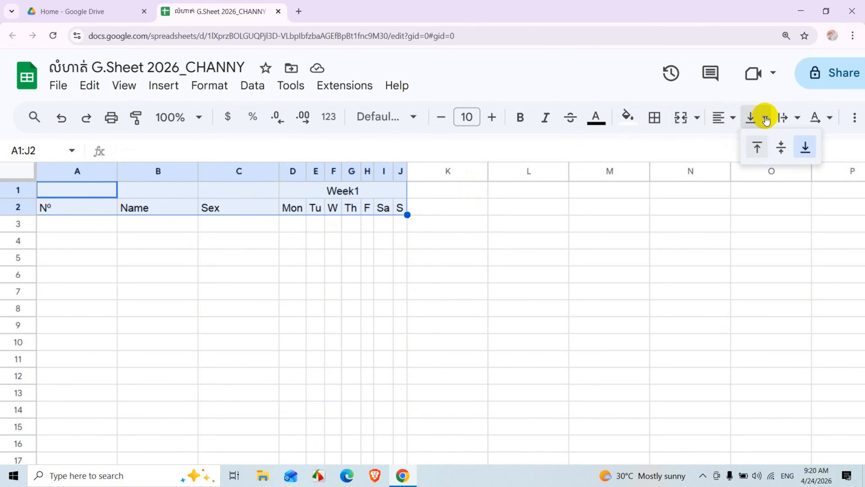
pyautogui.click(781, 150)
pyautogui.click(491, 363)
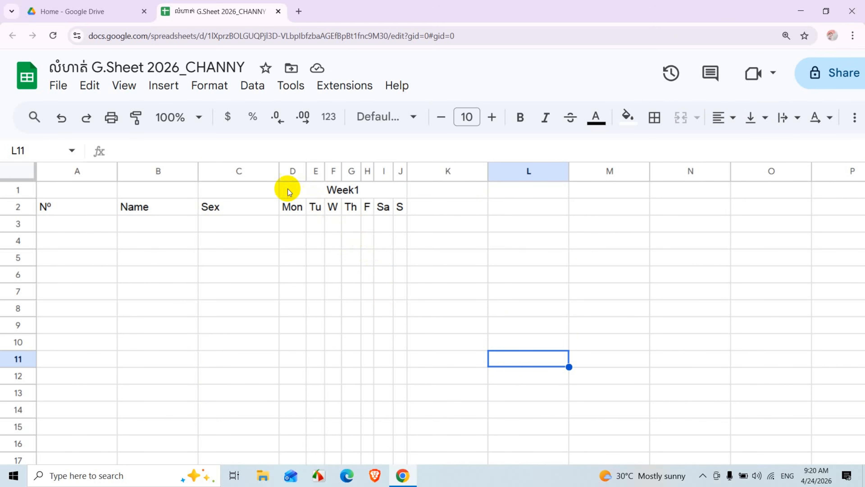
# Copy the Week1 heading block D1:J2 and paste it starting at cell K1
pyautogui.moveTo(287, 189); pyautogui.dragTo(320, 208)
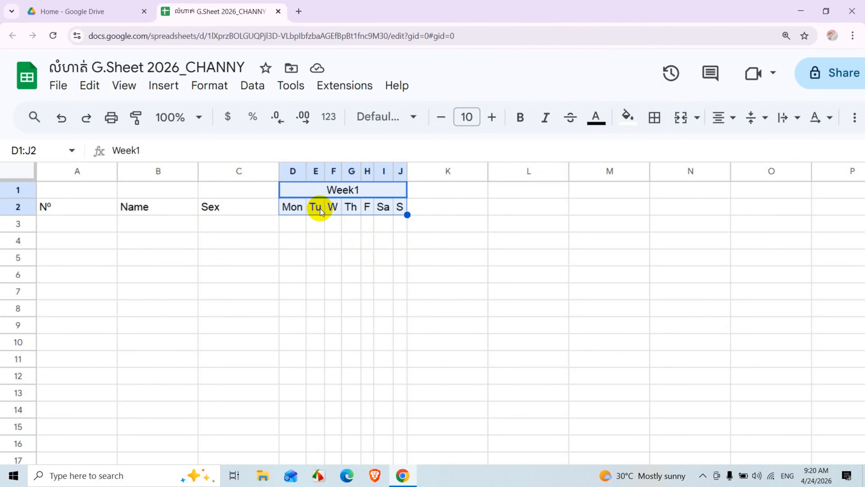
pyautogui.hotkey('ctrl', 'c')
pyautogui.click(452, 189)
pyautogui.hotkey('ctrl', 'v')
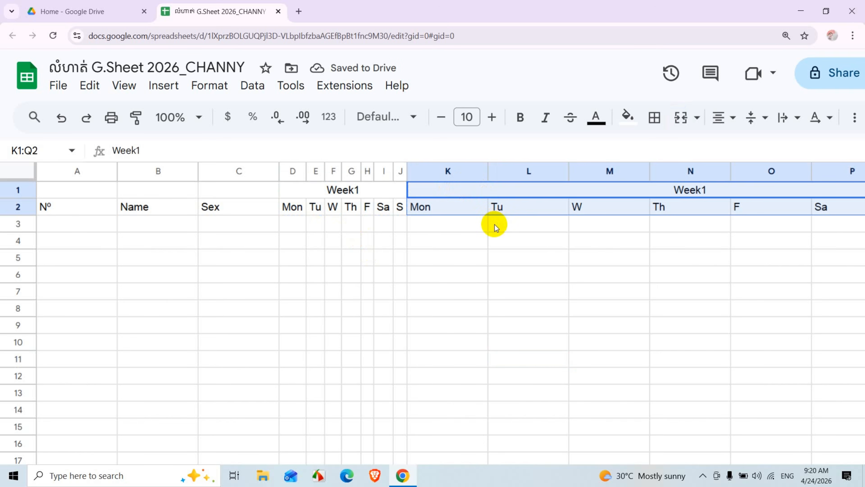
pyautogui.hscroll(8, 495, 224)
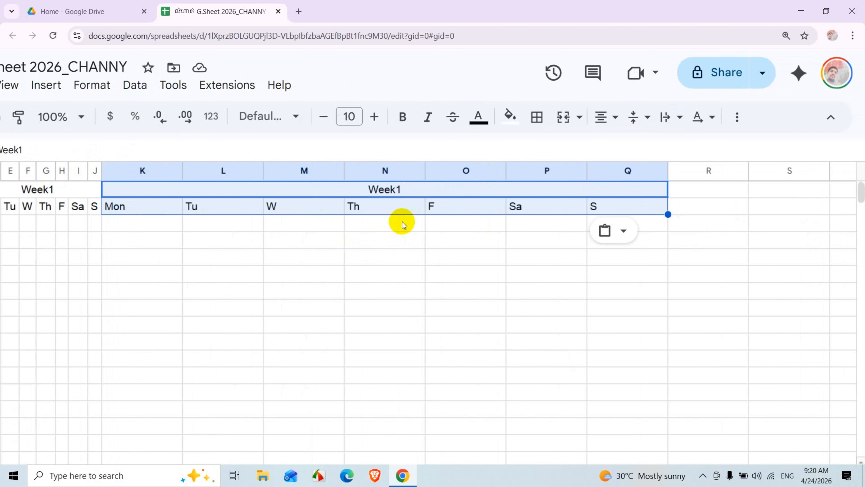
# Undo the pasted copy of the week block in K1:Q2
pyautogui.click(137, 170)
pyautogui.moveTo(137, 170); pyautogui.dragTo(298, 187)
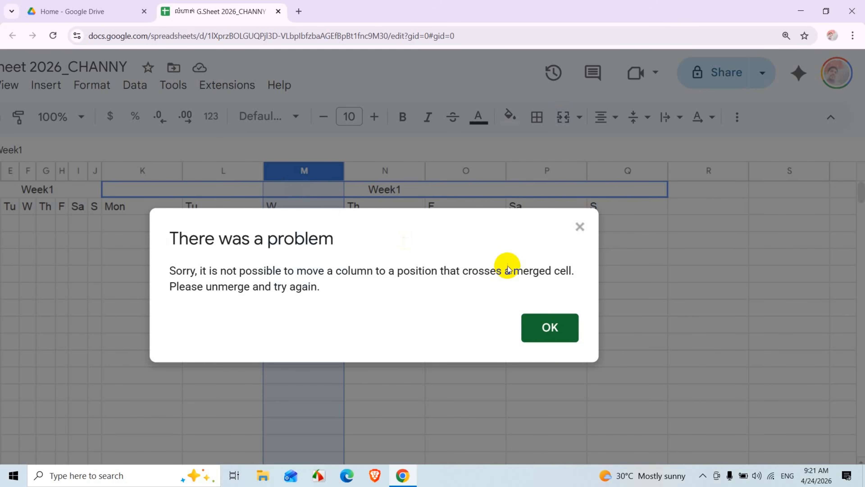
pyautogui.click(589, 228)
pyautogui.click(514, 289)
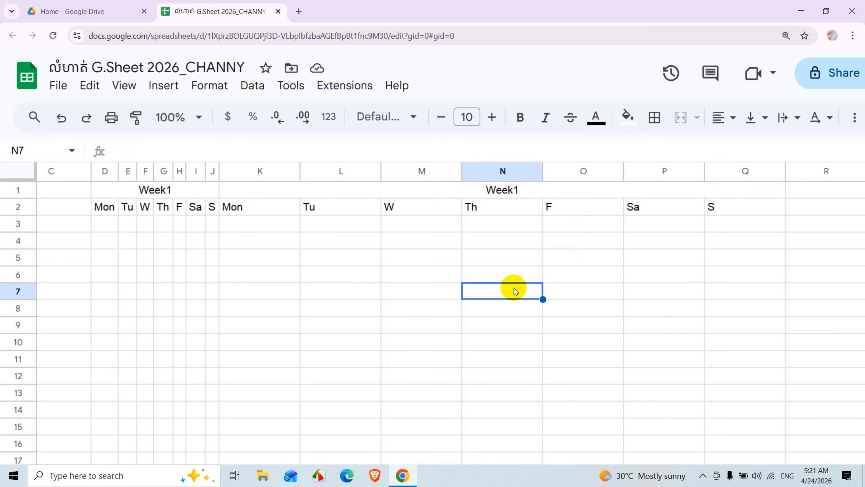
pyautogui.hotkey('ctrl', 'z')
pyautogui.click(324, 257)
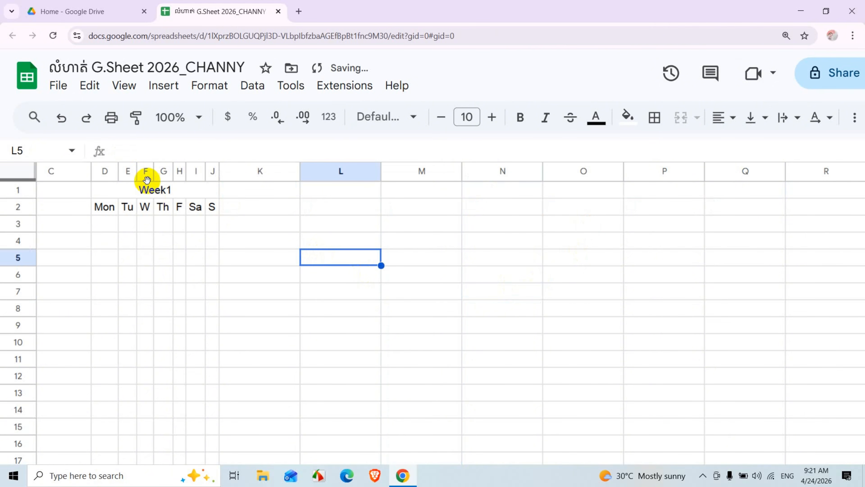
# Duplicate the Week1 heading with its weekday row from D1:J2 into the adjacent cells K1:Q2
pyautogui.click(105, 191)
pyautogui.moveTo(105, 190); pyautogui.dragTo(161, 211)
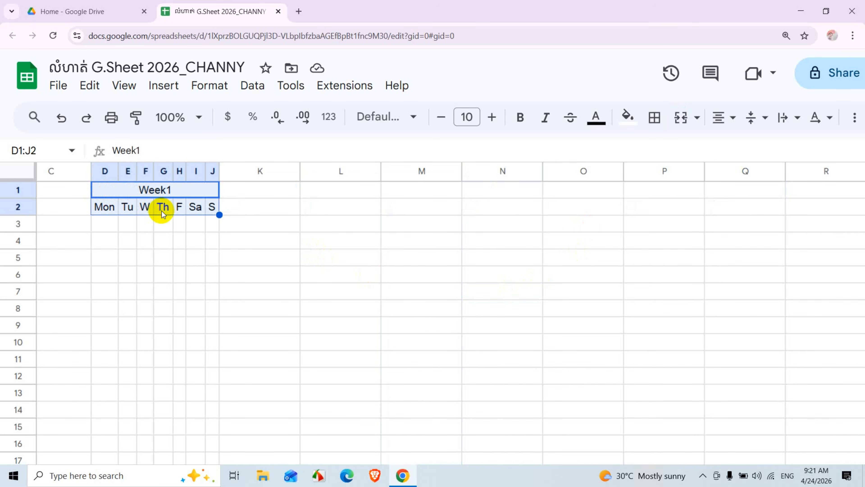
pyautogui.hotkey('ctrl', 'c')
pyautogui.click(269, 190)
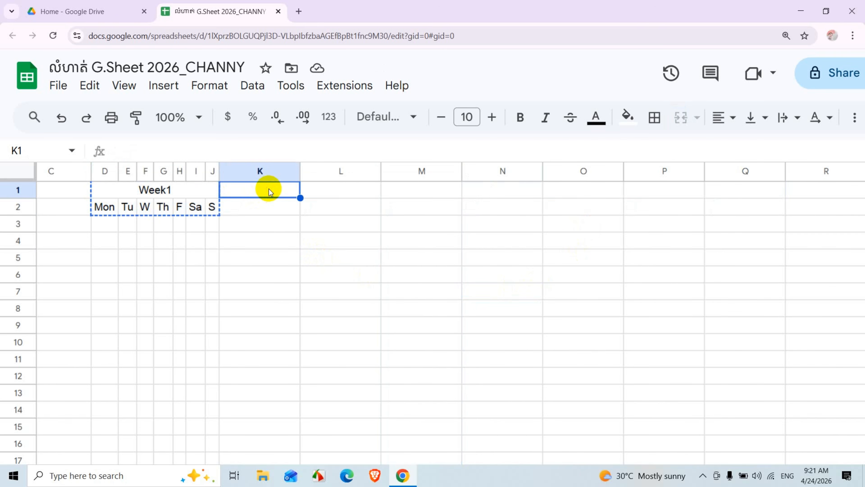
pyautogui.hotkey('ctrl', 'v')
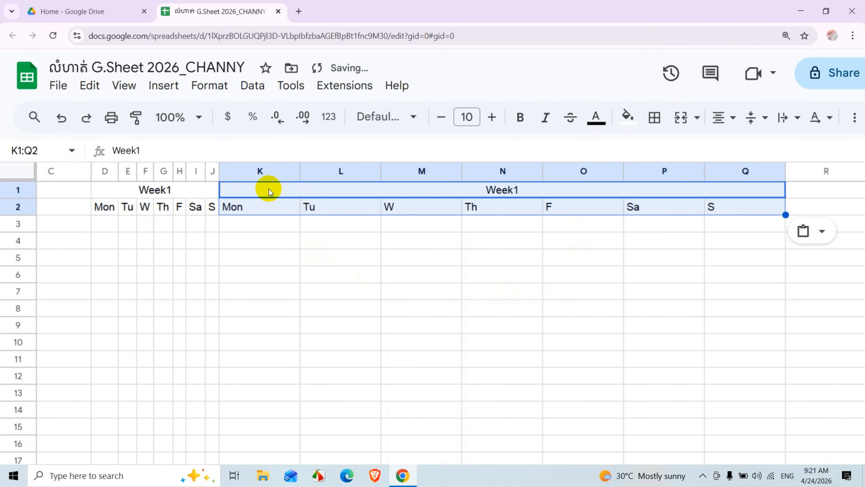
pyautogui.click(272, 289)
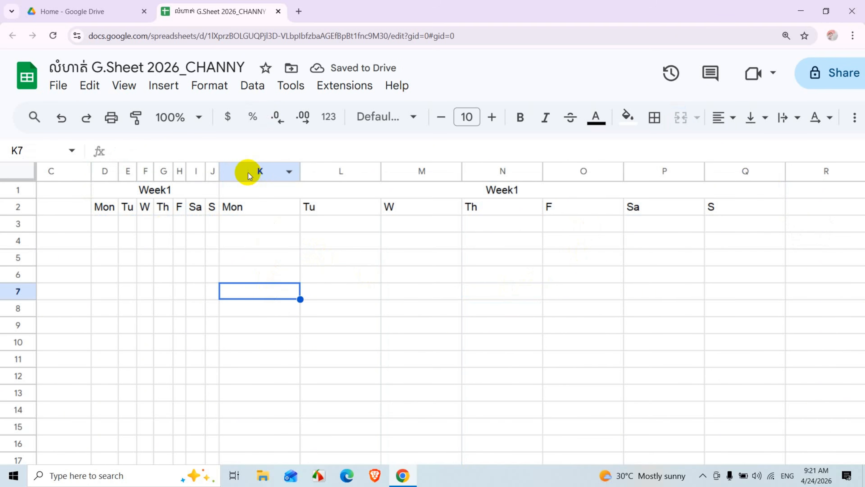
# Auto-fit columns K through Q to the width of their contents
pyautogui.moveTo(248, 170); pyautogui.dragTo(718, 213)
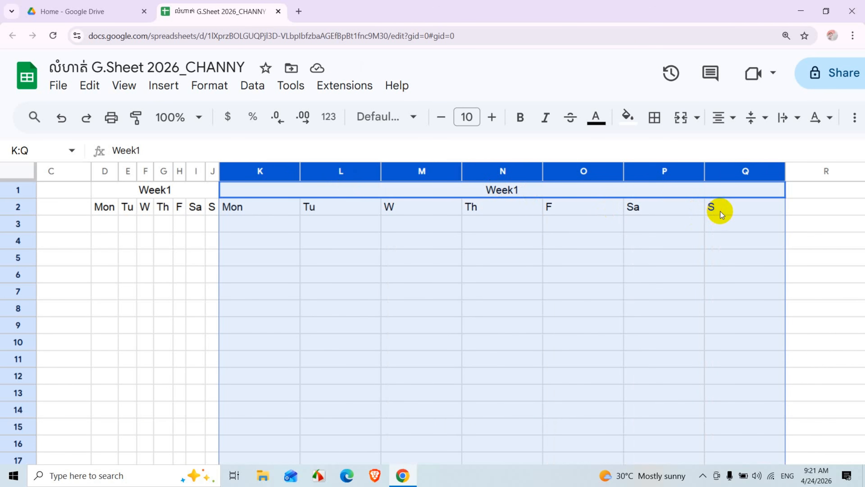
pyautogui.moveTo(546, 170); pyautogui.dragTo(544, 171)
pyautogui.doubleClick(544, 172)
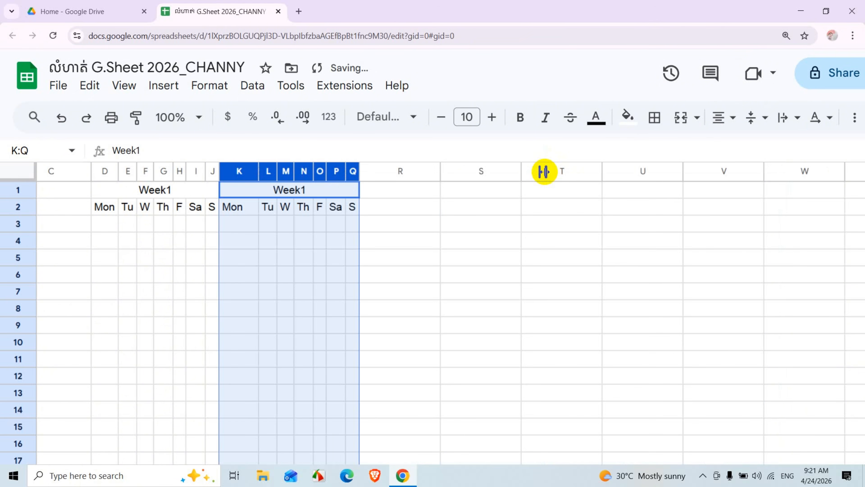
pyautogui.click(382, 190)
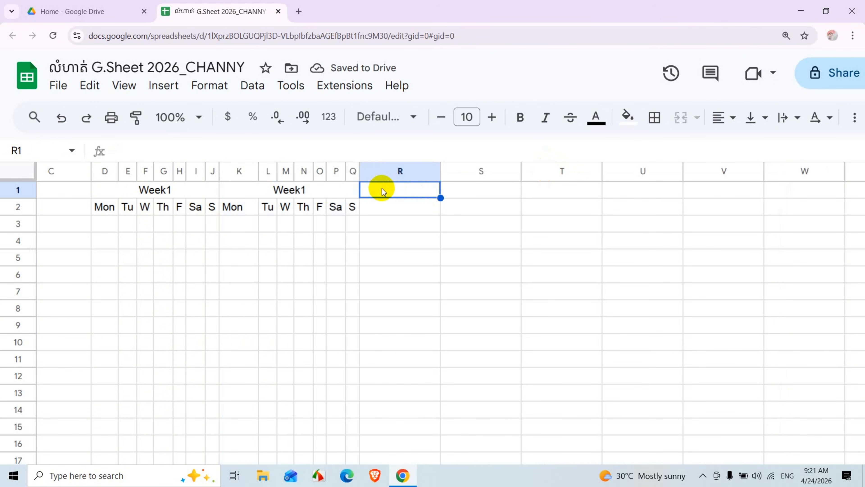
# Change the heading of the second weekday block, in merged cell K1:Q1, to "Week2"
pyautogui.doubleClick(325, 189)
pyautogui.press('BackSpace')
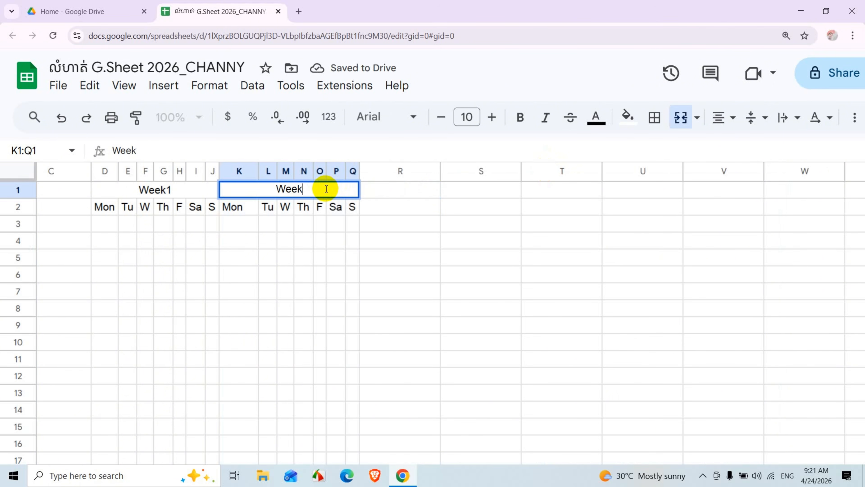
pyautogui.write('2')
pyautogui.click(379, 292)
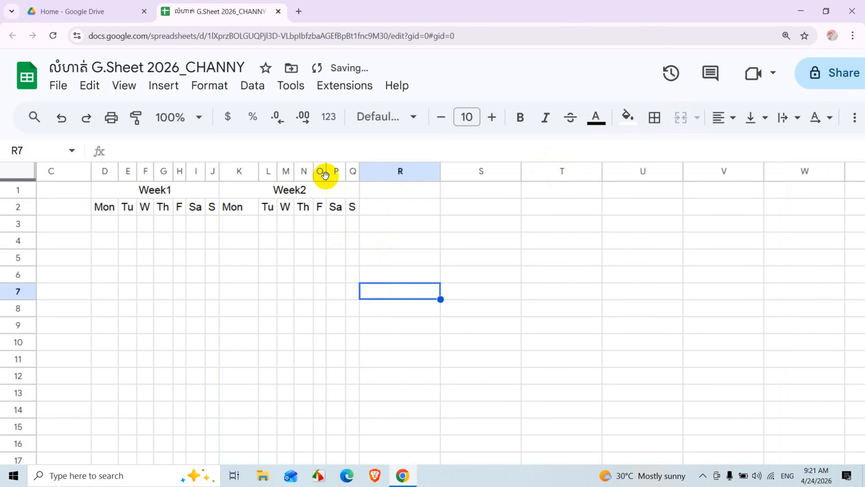
# Duplicate the Week2 heading with its weekday row from K1:Q2 into the adjacent block starting at R1
pyautogui.moveTo(257, 189); pyautogui.dragTo(286, 205)
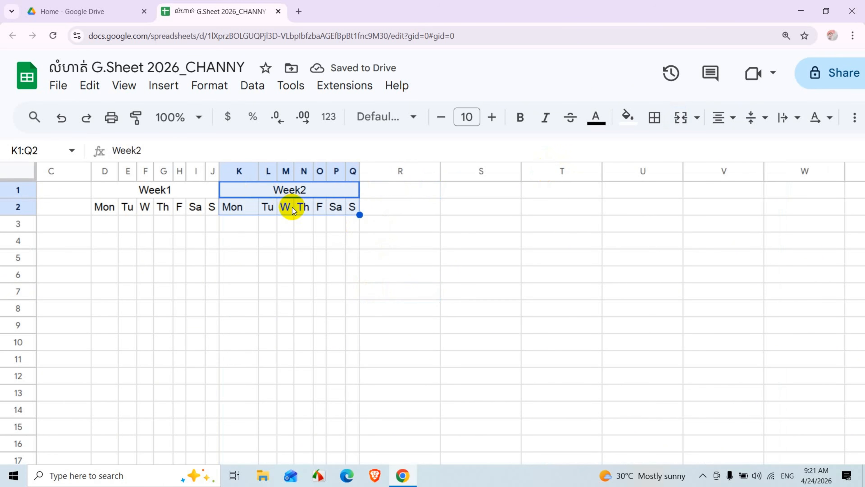
pyautogui.hotkey('ctrl', 'c')
pyautogui.click(385, 192)
pyautogui.hotkey('ctrl', 'v')
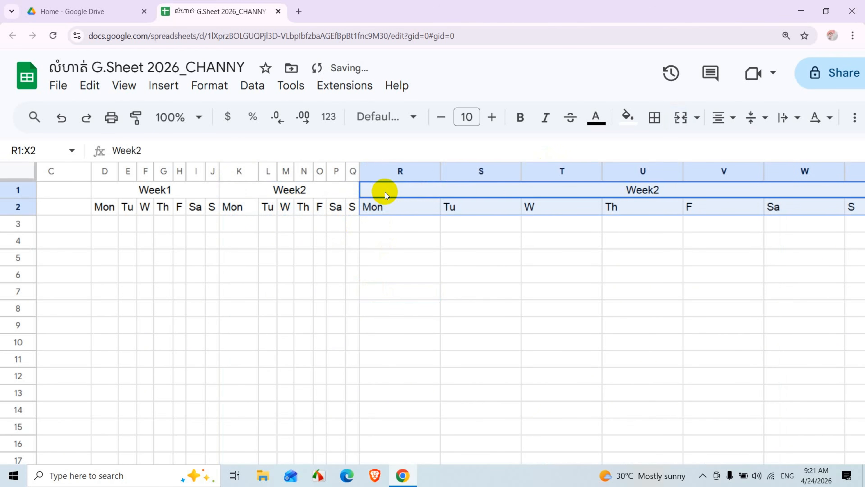
pyautogui.click(400, 174)
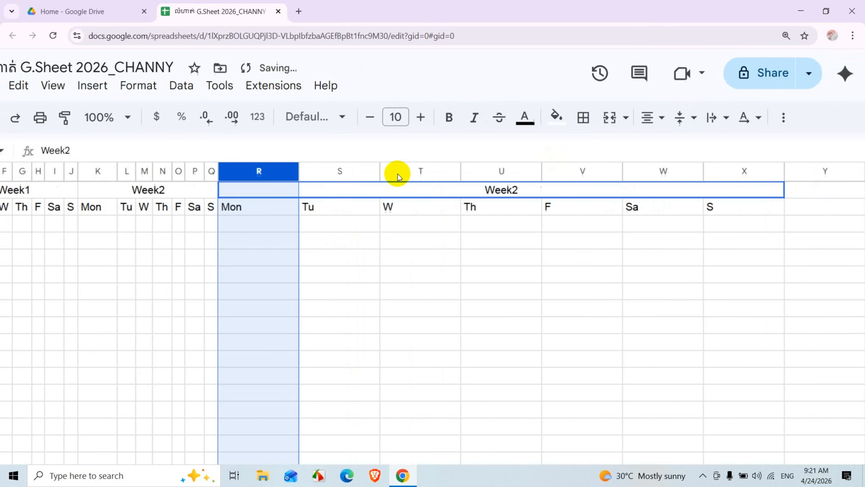
pyautogui.moveTo(238, 172); pyautogui.dragTo(409, 183)
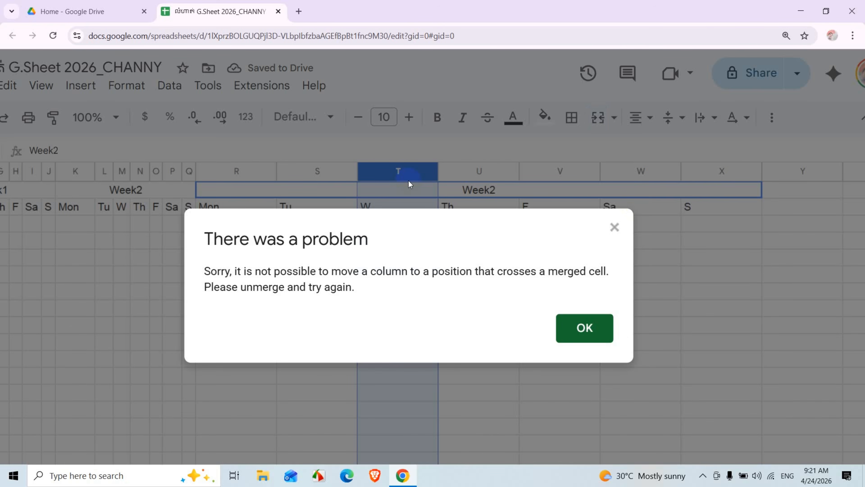
pyautogui.click(615, 226)
pyautogui.click(586, 264)
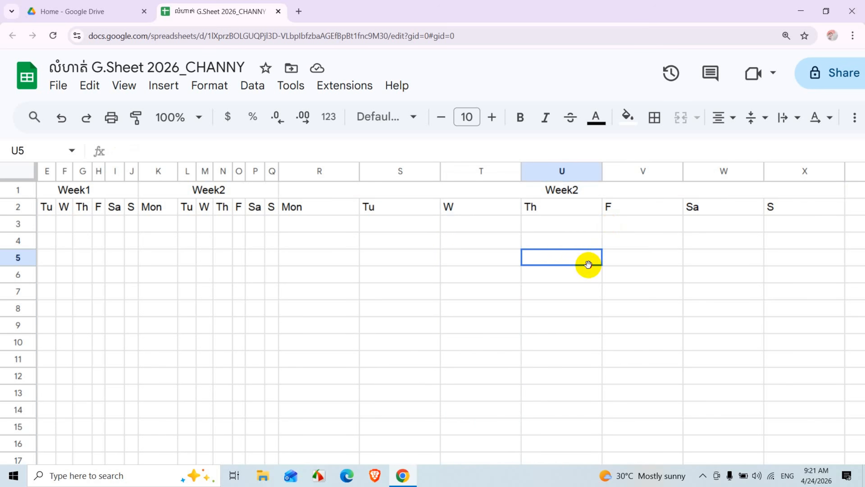
# Auto-fit columns R through X to the width of their contents
pyautogui.hscroll(3, 549, 257)
pyautogui.moveTo(164, 170); pyautogui.dragTo(674, 249)
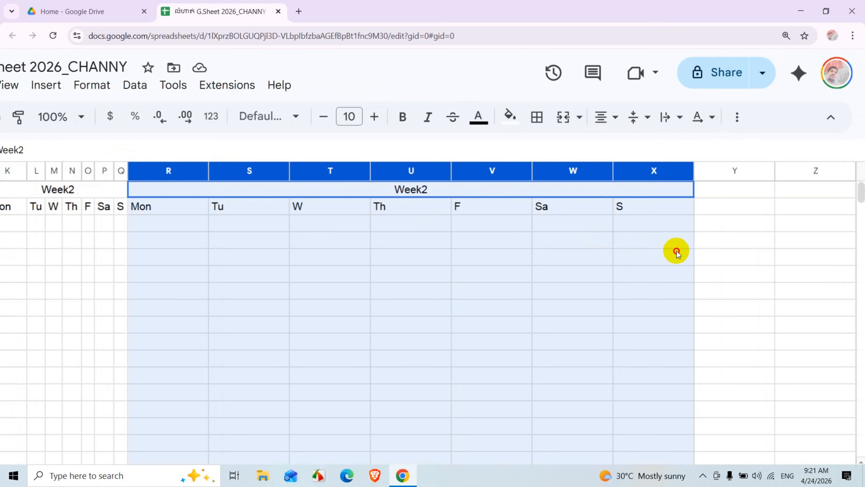
pyautogui.doubleClick(371, 171)
pyautogui.click(390, 292)
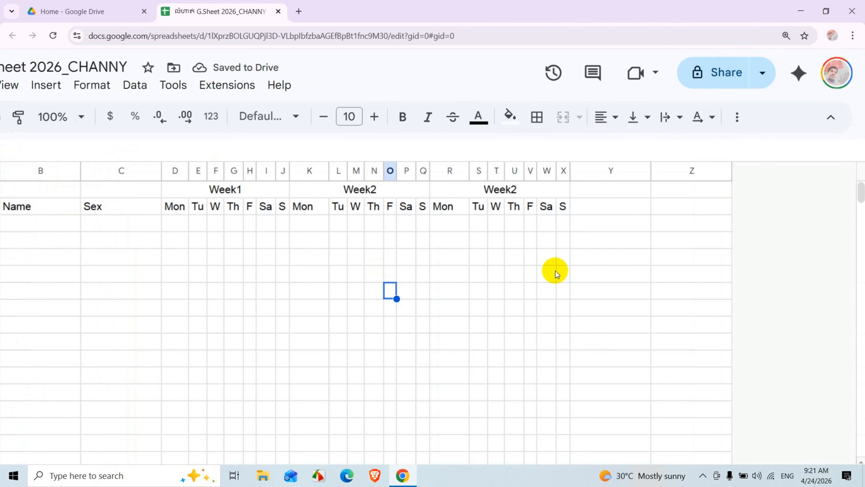
# Duplicate the third week block from R1:X2 into the adjacent cells starting at Y1
pyautogui.click(449, 188)
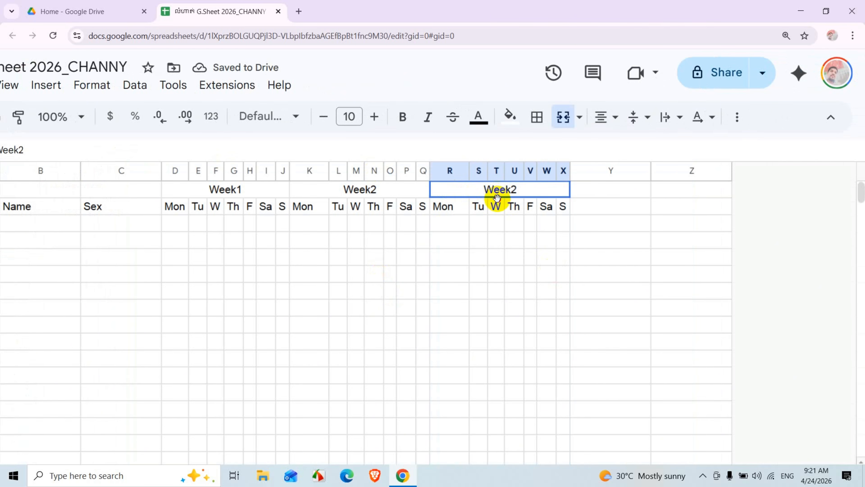
pyautogui.moveTo(496, 198); pyautogui.dragTo(518, 208)
pyautogui.hscroll(-3, 517, 208)
pyautogui.hotkey('ctrl', 'c')
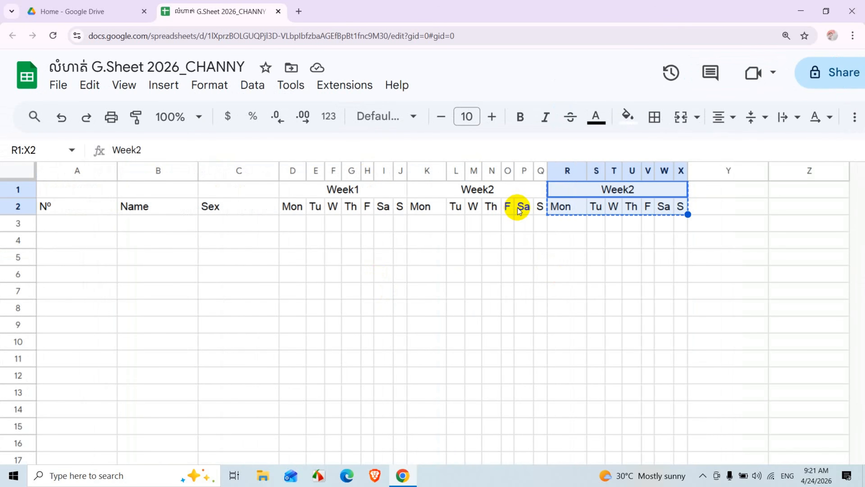
pyautogui.hscroll(3, 593, 219)
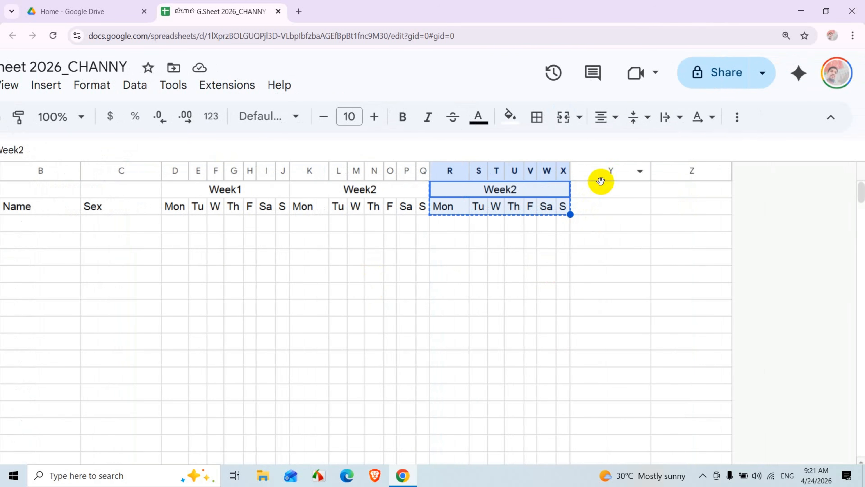
pyautogui.click(602, 189)
pyautogui.hotkey('ctrl', 'v')
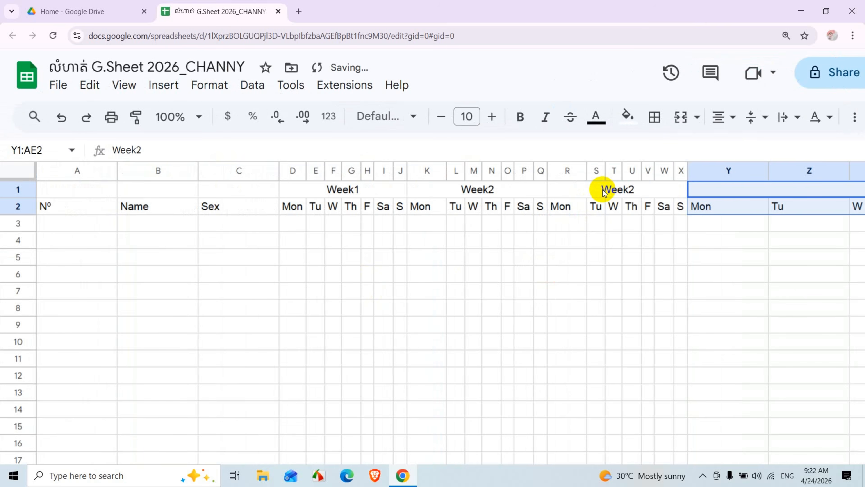
# Auto-fit columns Y through AE to the width of their contents
pyautogui.hscroll(5, 603, 189)
pyautogui.click(396, 170)
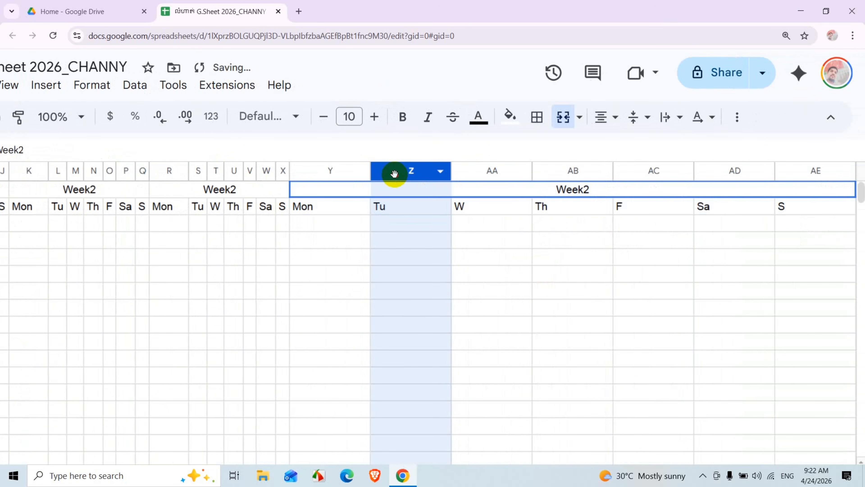
pyautogui.click(339, 175)
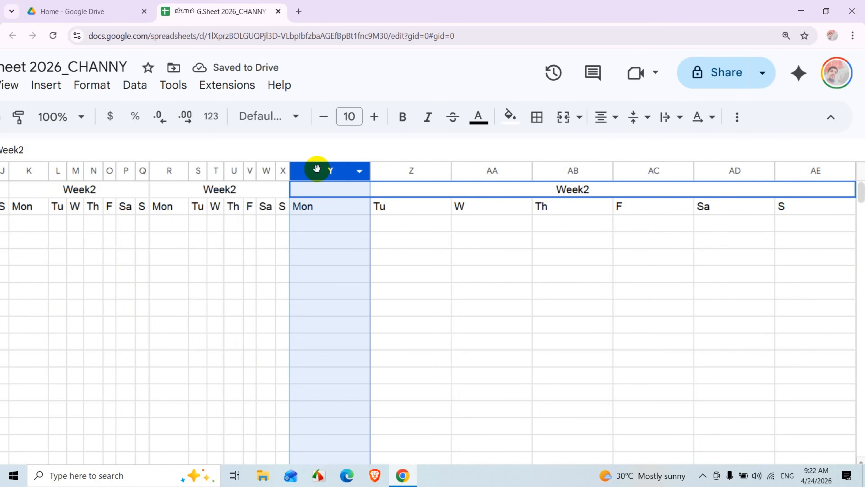
pyautogui.click(458, 257)
pyautogui.moveTo(298, 177); pyautogui.dragTo(834, 252)
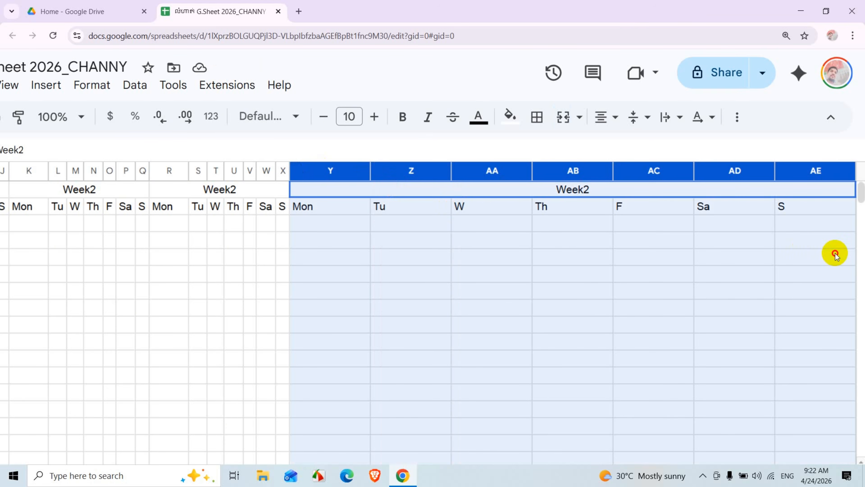
pyautogui.doubleClick(613, 170)
pyautogui.click(555, 267)
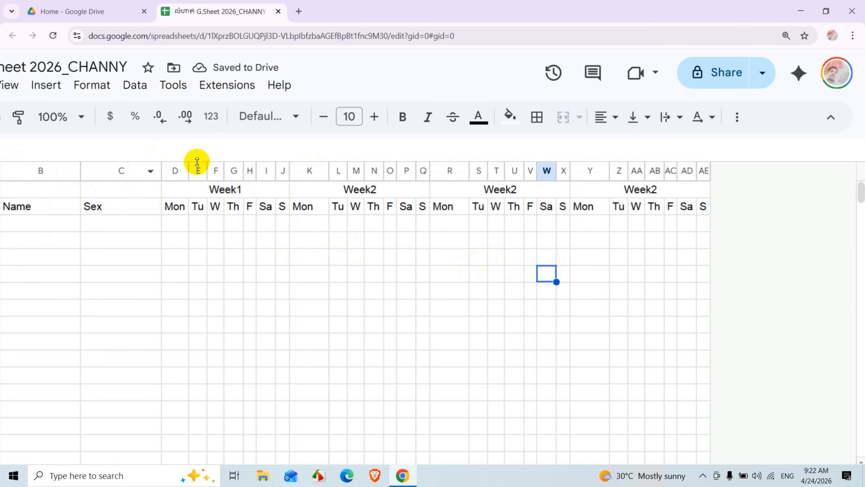
# Auto-fit all weekday columns, D through AE, to the width of their contents
pyautogui.moveTo(174, 169); pyautogui.dragTo(673, 215)
pyautogui.moveTo(701, 217); pyautogui.dragTo(706, 220)
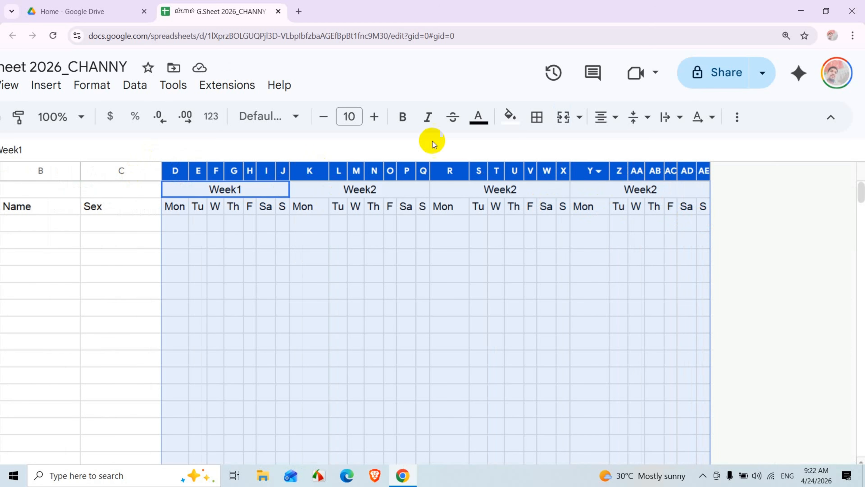
pyautogui.doubleClick(469, 169)
pyautogui.click(537, 293)
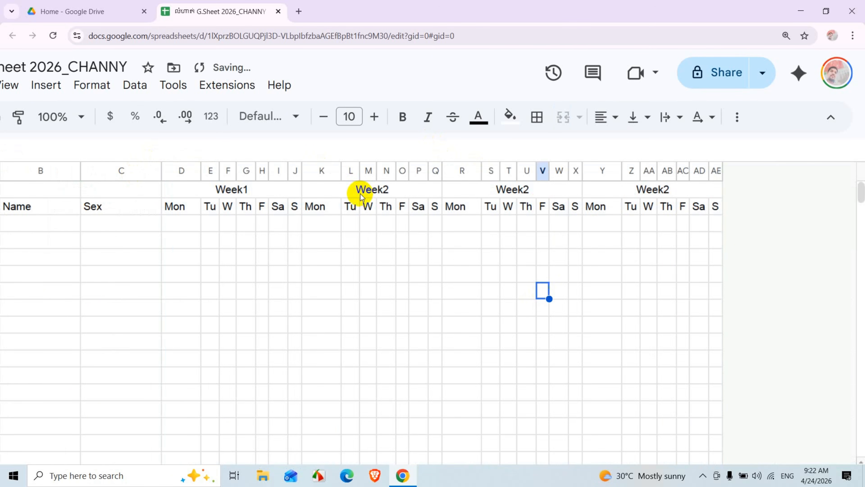
# Narrow the Monday columns K, R and Y so they fit closely around their "Mon" headings
pyautogui.moveTo(341, 170)
pyautogui.mouseDown()
pyautogui.moveTo(323, 171)
pyautogui.moveTo(330, 171)
pyautogui.mouseUp()
pyautogui.moveTo(471, 168); pyautogui.dragTo(458, 170)
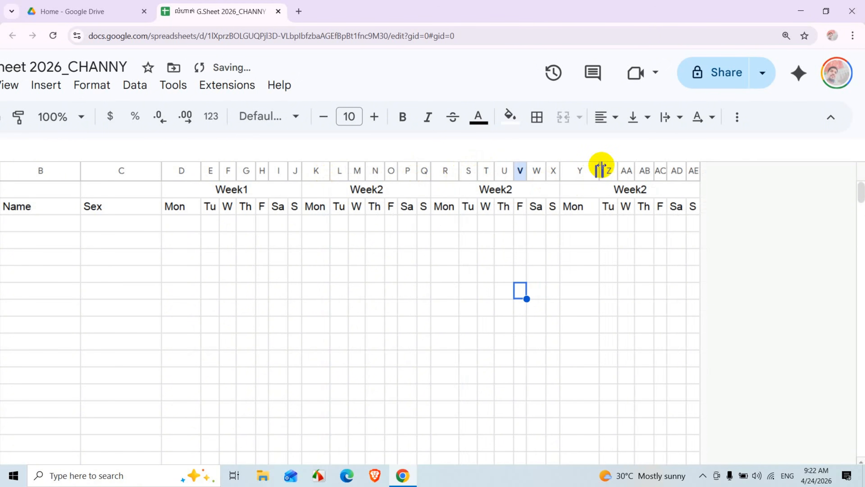
pyautogui.moveTo(600, 170); pyautogui.dragTo(586, 170)
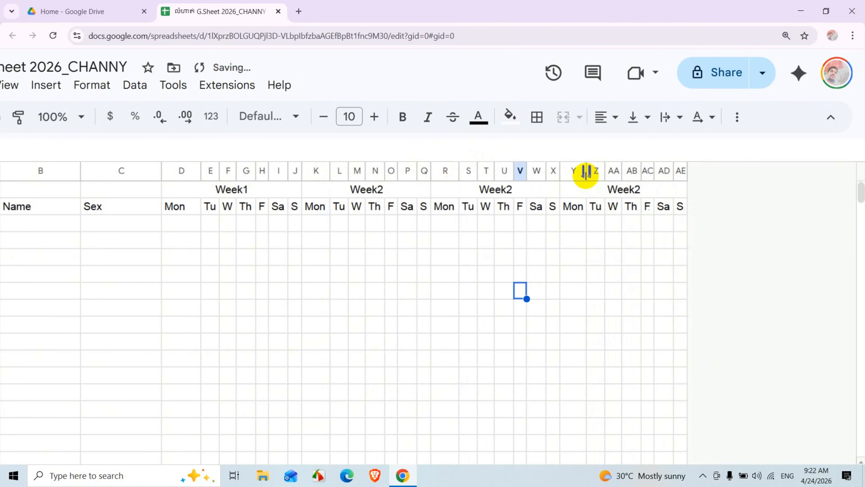
pyautogui.click(611, 289)
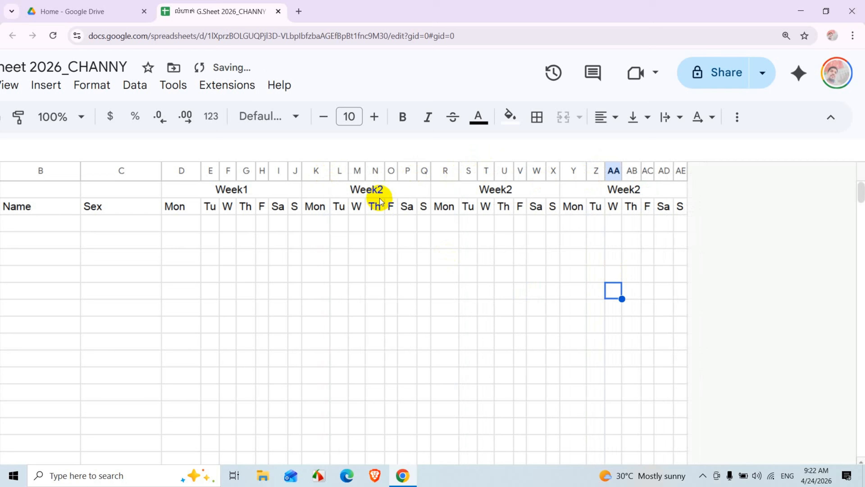
# Change the heading in merged cell R1:X1 to "Week3" and the one in Y1:AE1 to "Week4"
pyautogui.doubleClick(525, 194)
pyautogui.press('BackSpace')
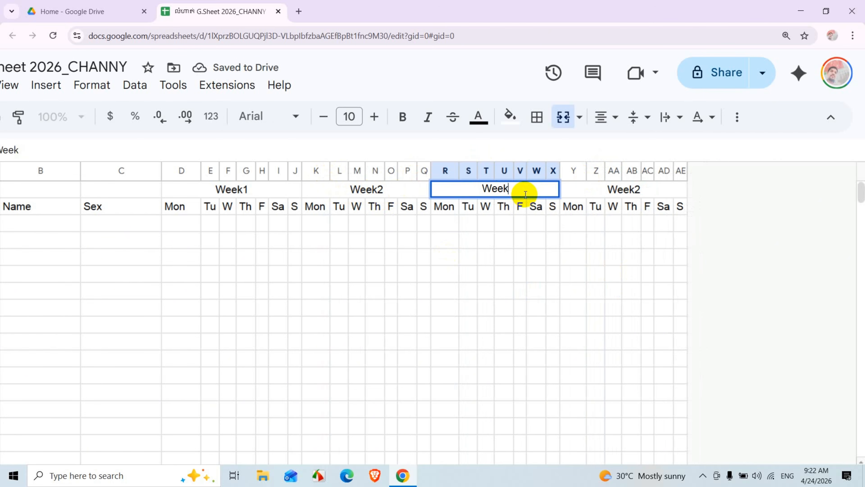
pyautogui.write('3')
pyautogui.click(521, 240)
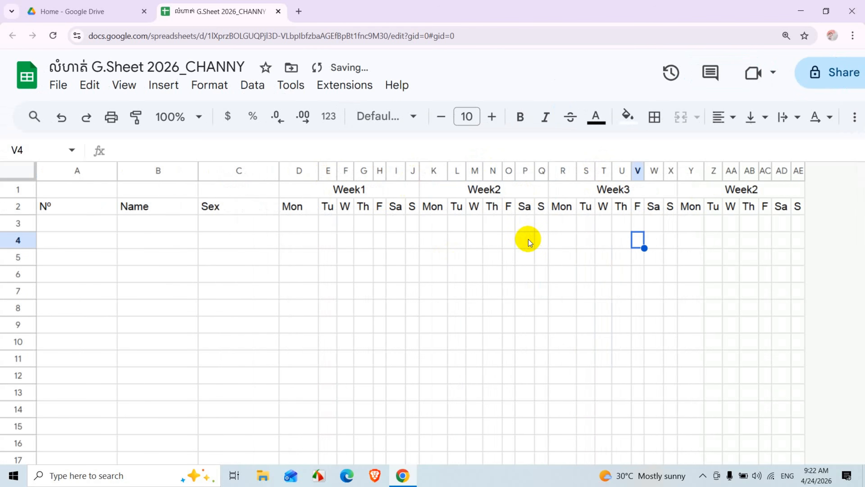
pyautogui.doubleClick(659, 194)
pyautogui.press('BackSpace')
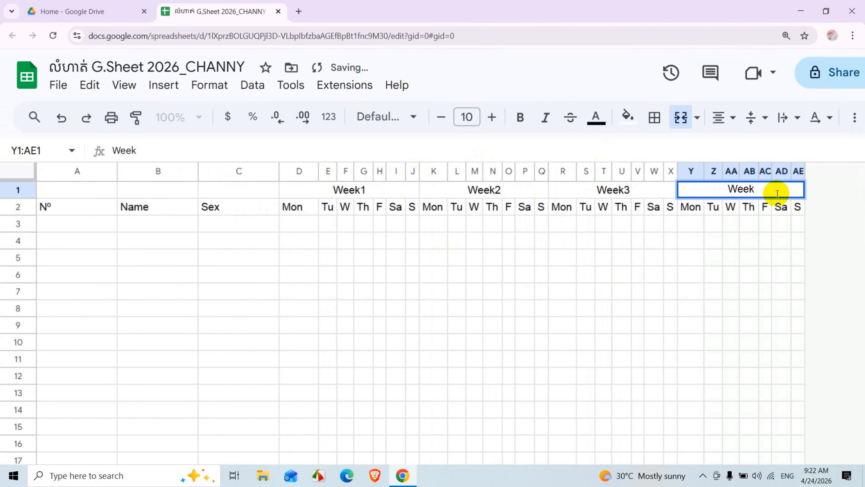
pyautogui.write('4')
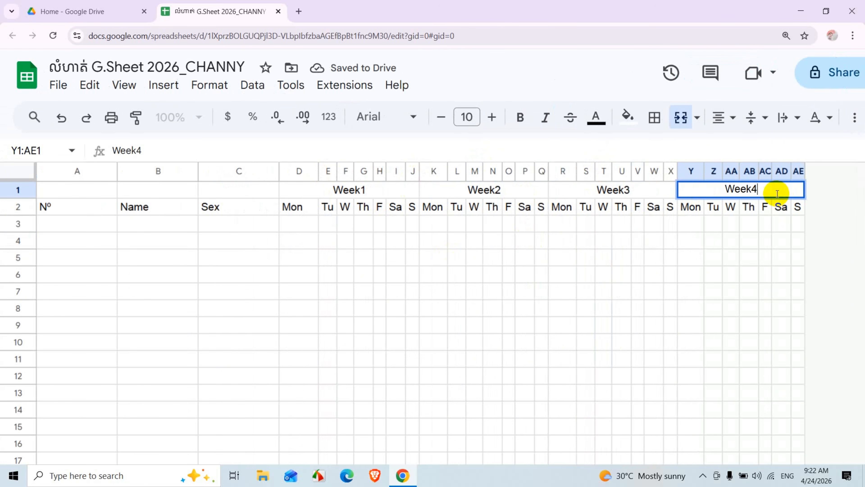
pyautogui.click(653, 276)
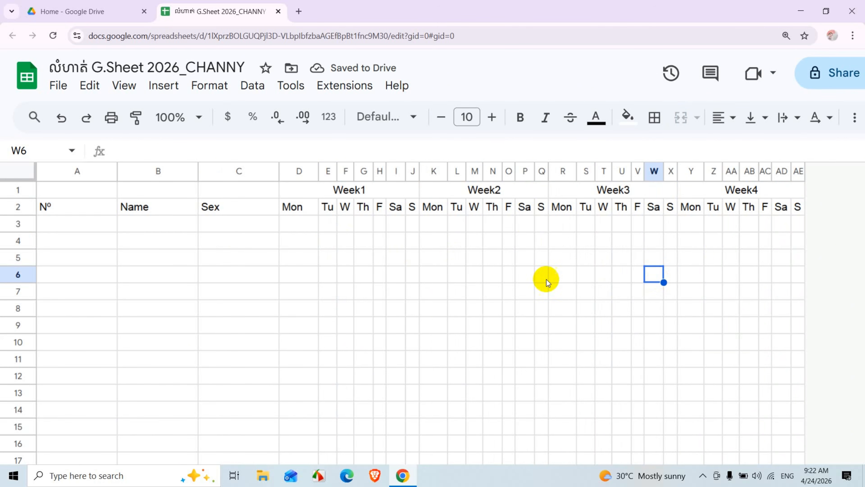
# Shorten the Monday headings in cells D2, K2, R2 and Y2 to "M"
pyautogui.click(307, 208)
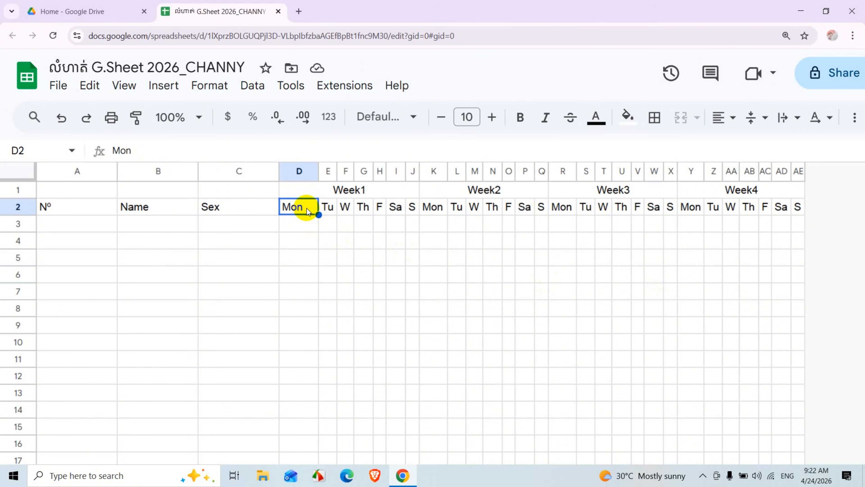
pyautogui.write('M')
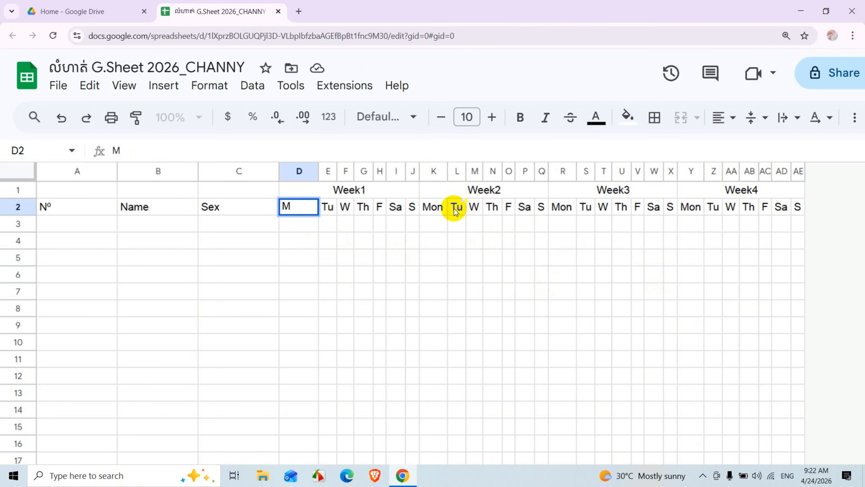
pyautogui.click(433, 209)
pyautogui.write('M')
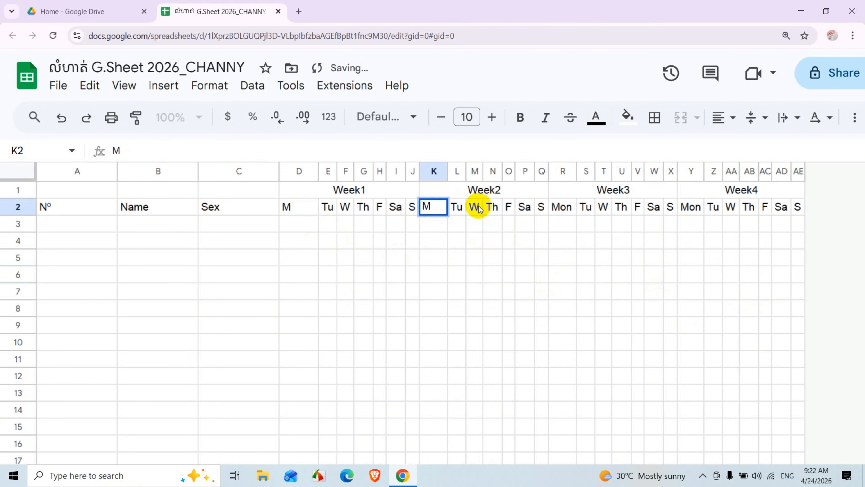
pyautogui.click(566, 208)
pyautogui.write('M')
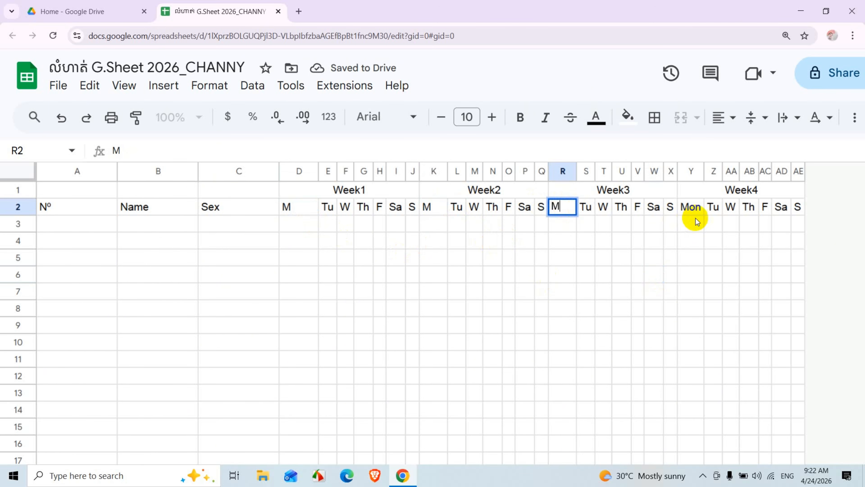
pyautogui.click(695, 208)
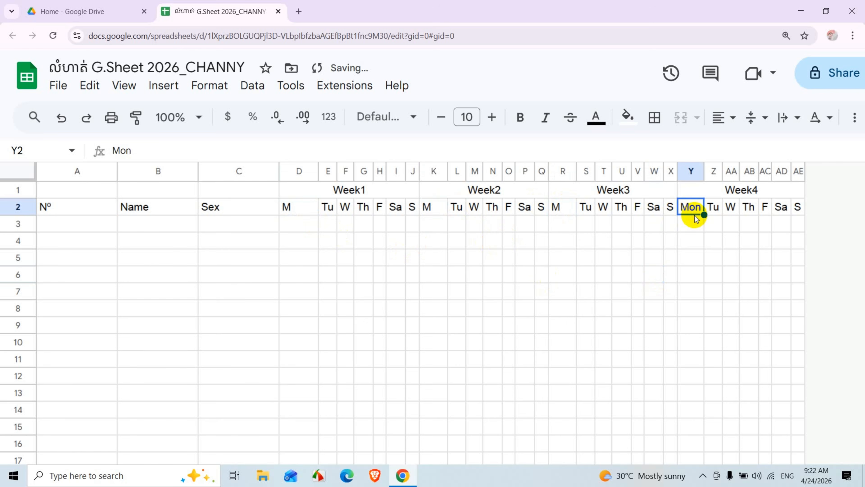
pyautogui.write('M')
pyautogui.press('Return')
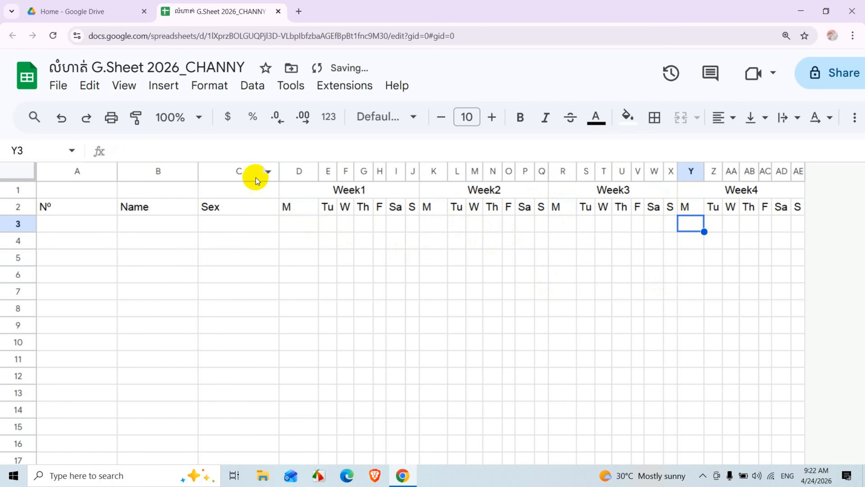
# Auto-fit columns D through AE again with the shortened Monday headings
pyautogui.moveTo(291, 171); pyautogui.dragTo(804, 175)
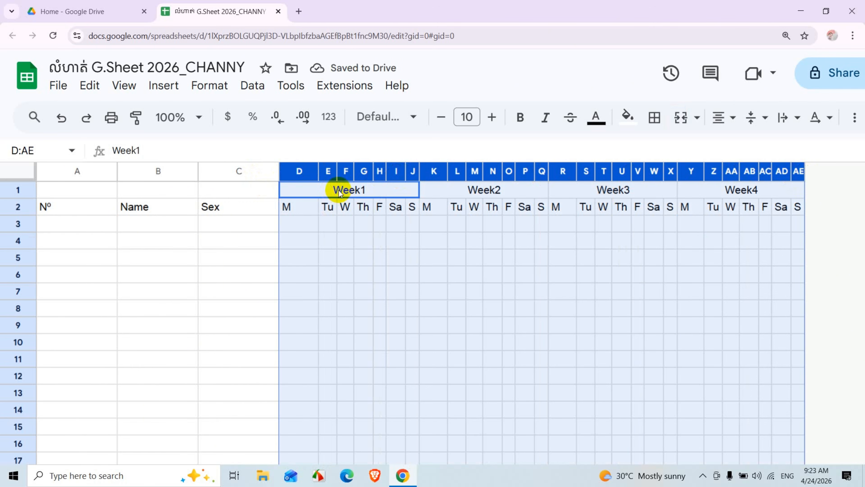
pyautogui.click(320, 172)
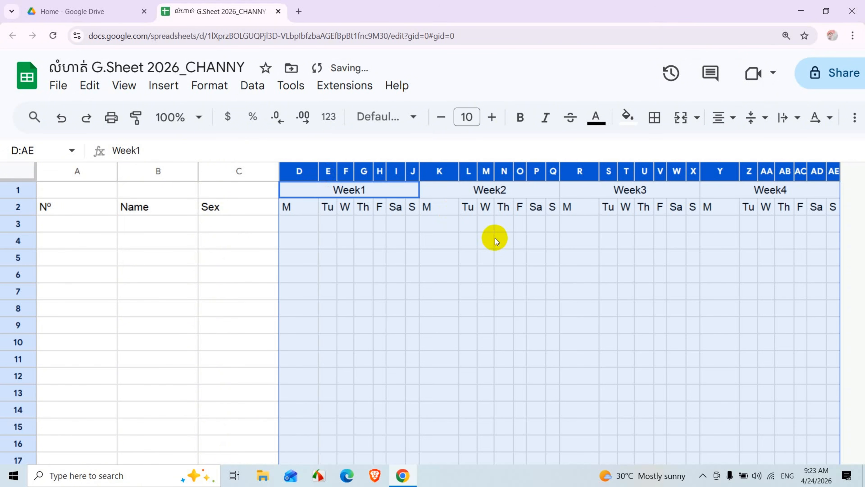
pyautogui.click(465, 229)
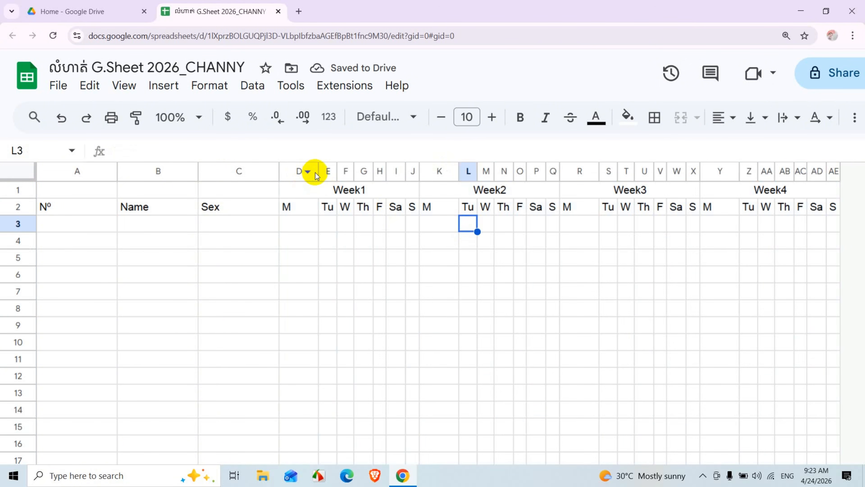
# Narrow the Monday columns D, K, R and Y to fit closely around their "M" headings
pyautogui.moveTo(319, 172); pyautogui.dragTo(295, 172)
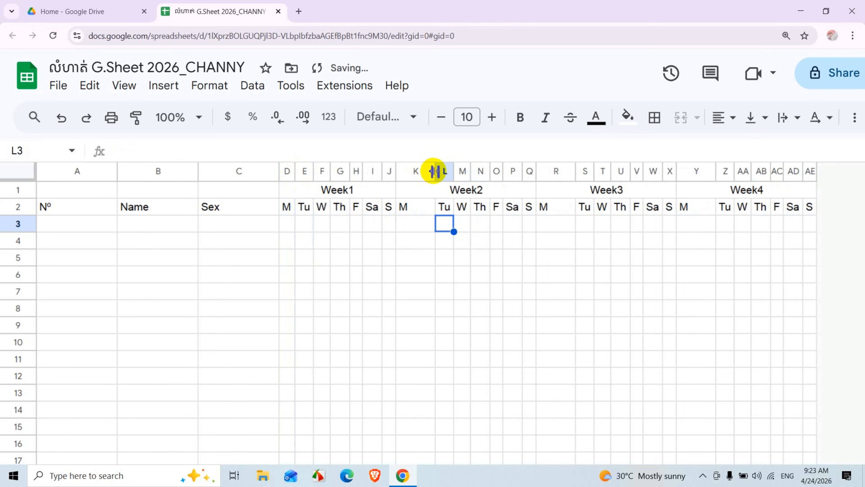
pyautogui.moveTo(435, 170); pyautogui.dragTo(411, 174)
pyautogui.moveTo(554, 170); pyautogui.dragTo(527, 174)
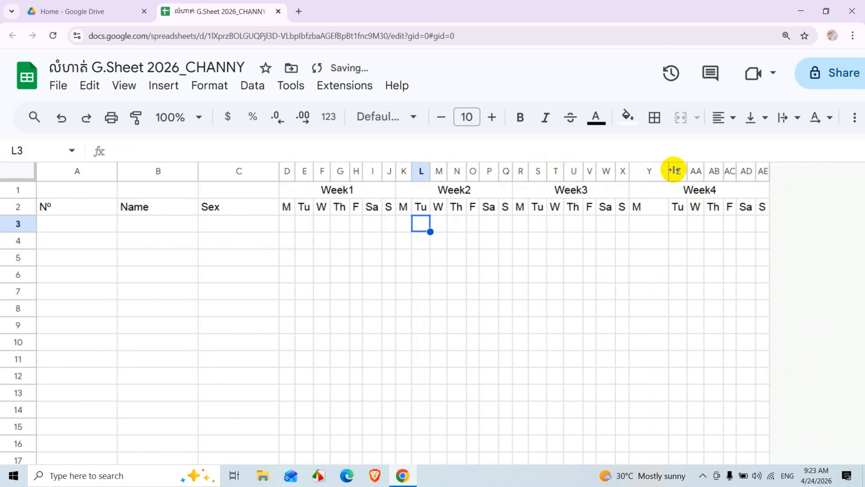
pyautogui.moveTo(669, 171); pyautogui.dragTo(645, 170)
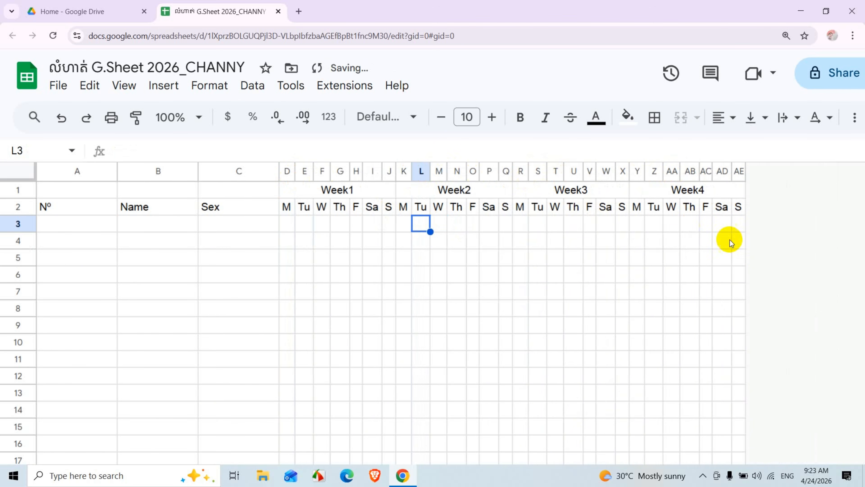
pyautogui.click(738, 255)
pyautogui.click(507, 308)
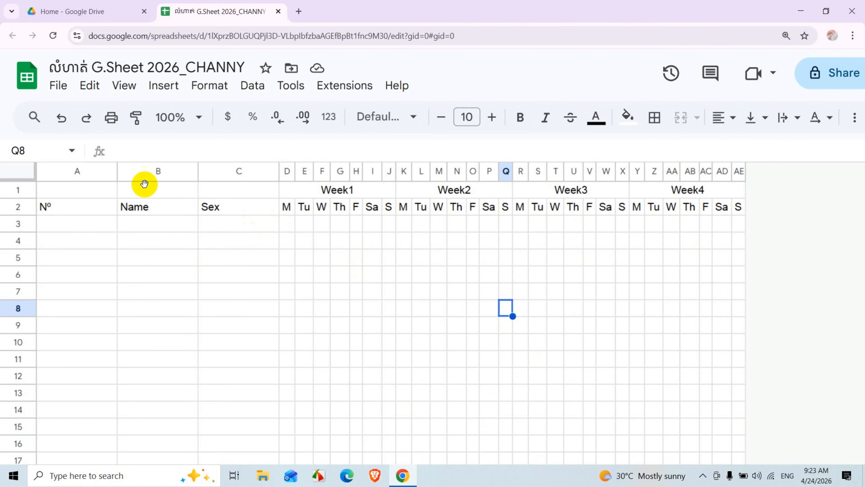
pyautogui.click(71, 191)
pyautogui.click(504, 229)
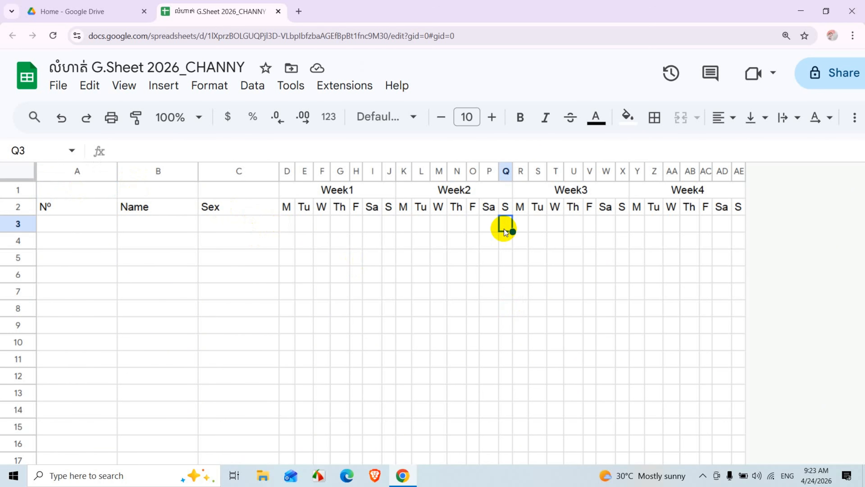
pyautogui.click(69, 213)
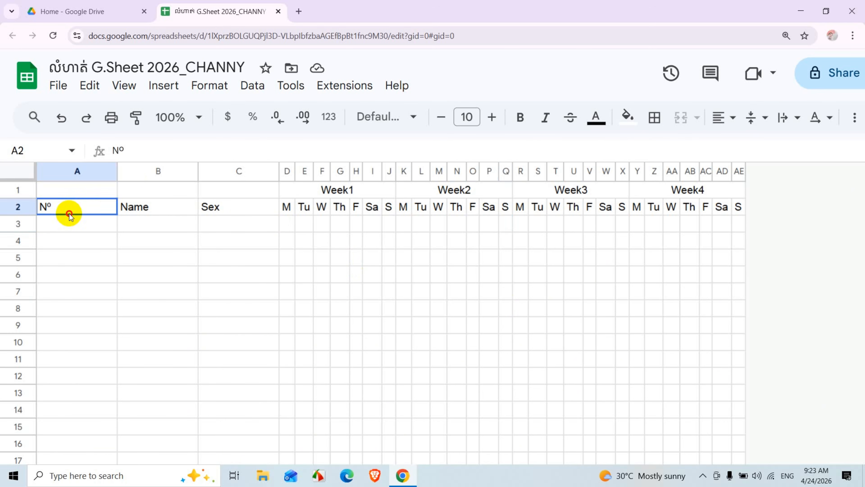
pyautogui.click(79, 187)
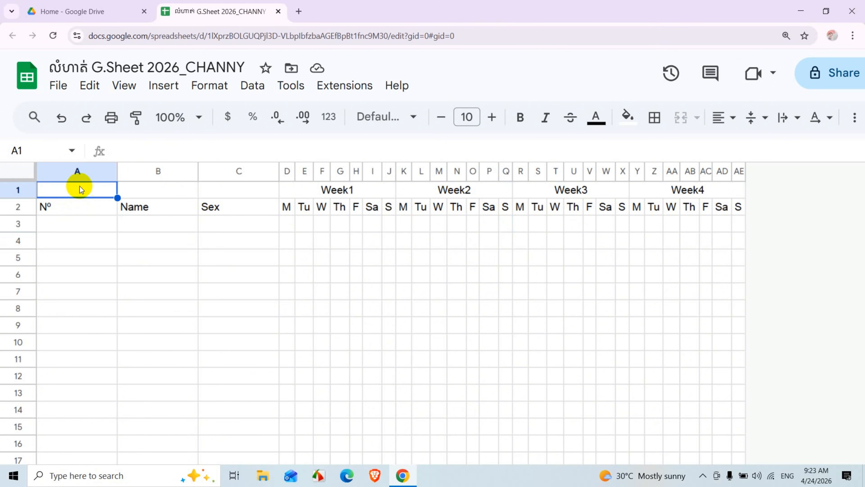
pyautogui.click(78, 209)
pyautogui.click(79, 186)
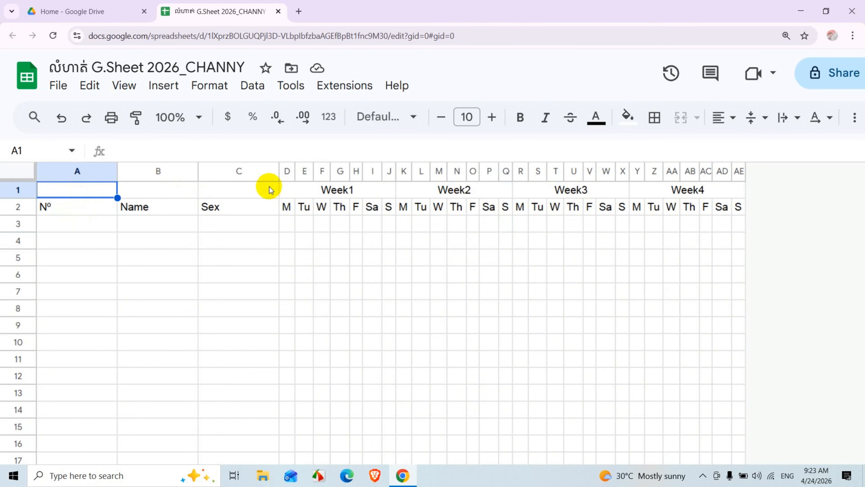
pyautogui.click(107, 208)
pyautogui.click(93, 189)
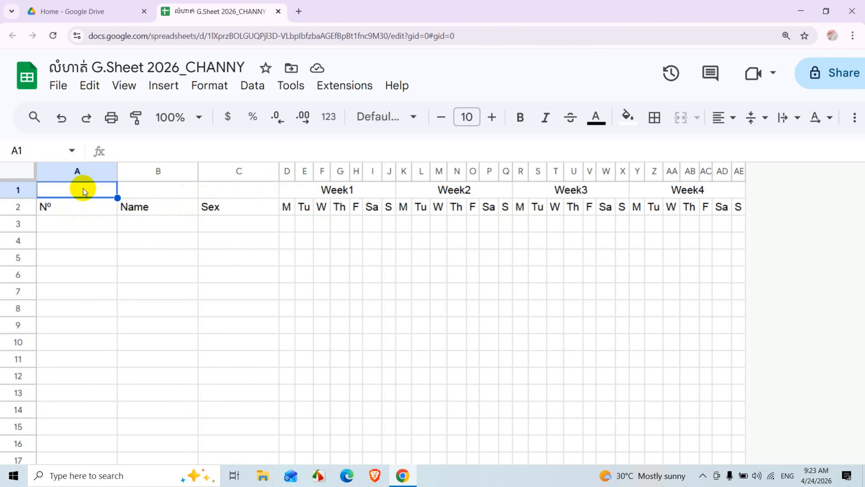
# Merge rows 1 and 2 in each of columns A, B and C for the Nº, Name and Sex headings
pyautogui.moveTo(83, 188); pyautogui.dragTo(83, 207)
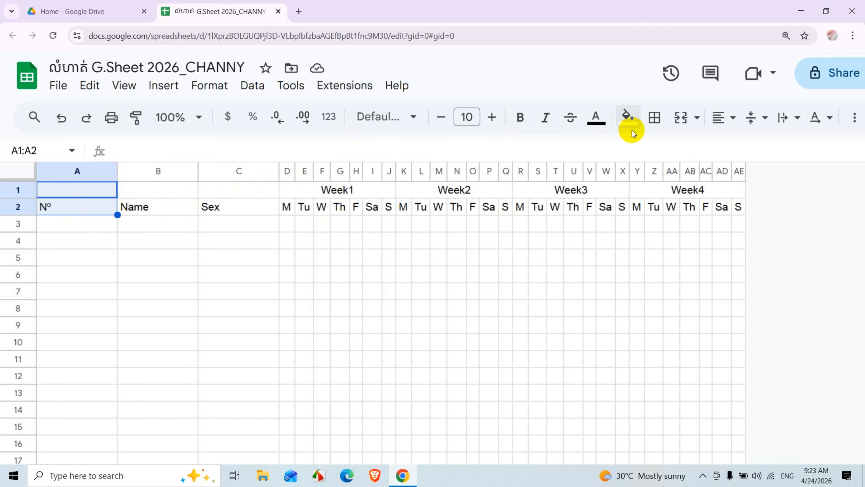
pyautogui.click(678, 124)
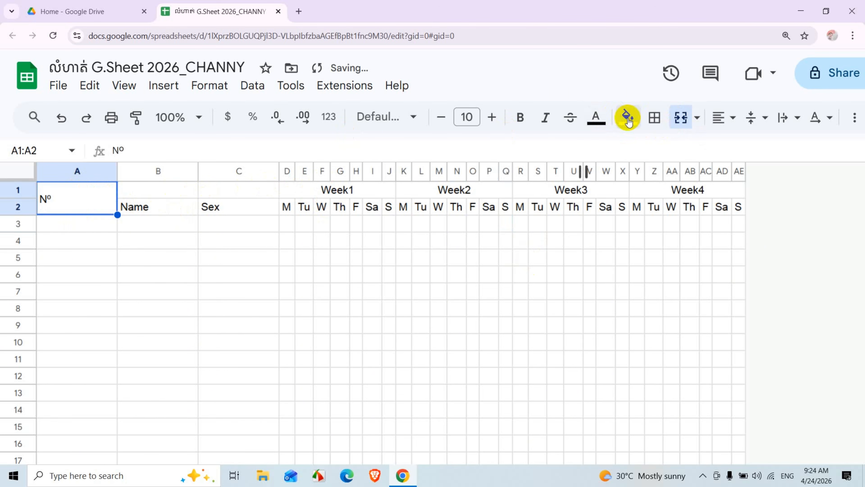
pyautogui.moveTo(143, 191); pyautogui.dragTo(149, 215)
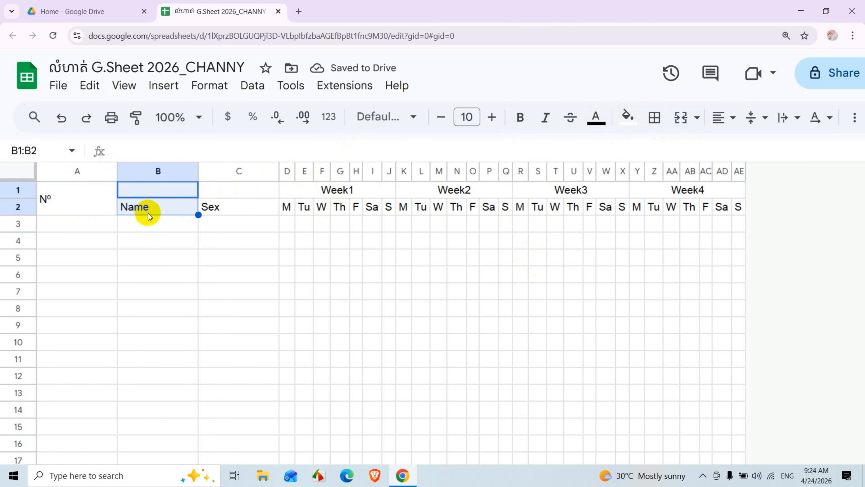
pyautogui.click(680, 117)
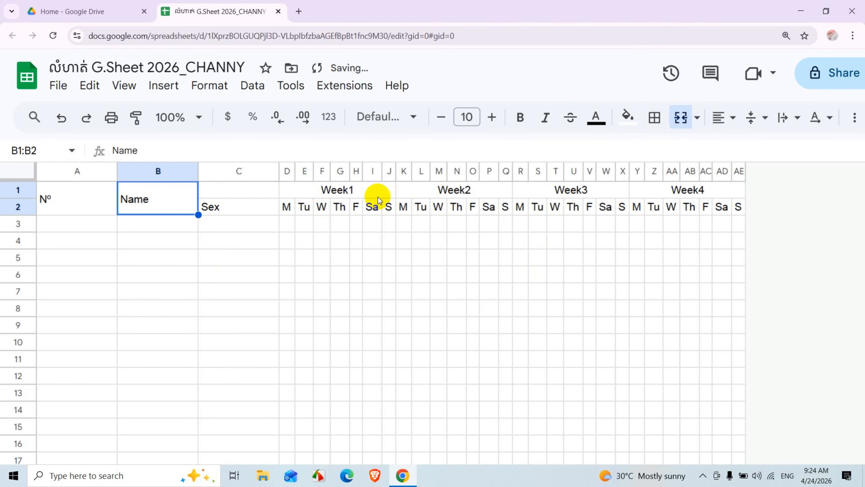
pyautogui.moveTo(264, 187); pyautogui.dragTo(265, 205)
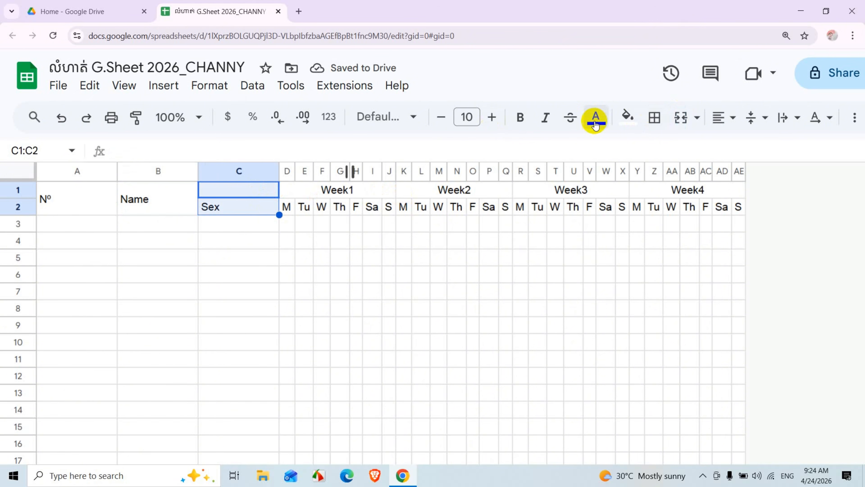
pyautogui.click(680, 116)
pyautogui.click(506, 324)
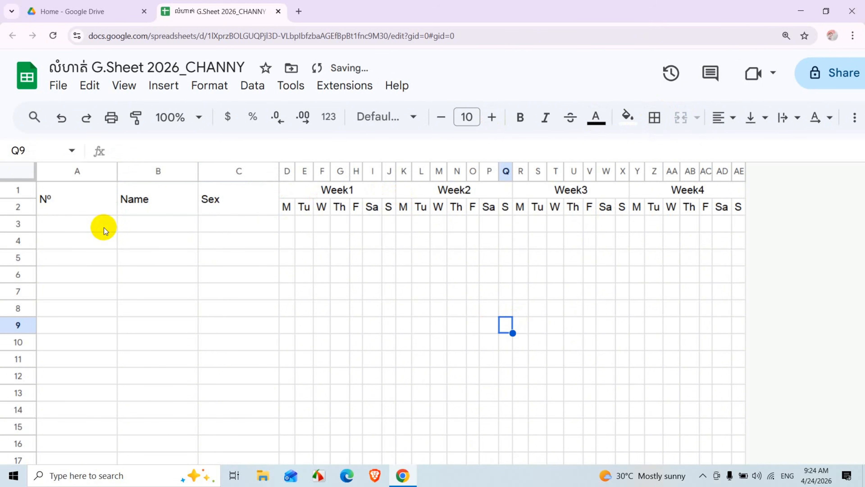
# Align the Nº, Name and Sex headings in A1:C2 to the horizontal centre and vertical middle
pyautogui.moveTo(56, 200); pyautogui.dragTo(249, 193)
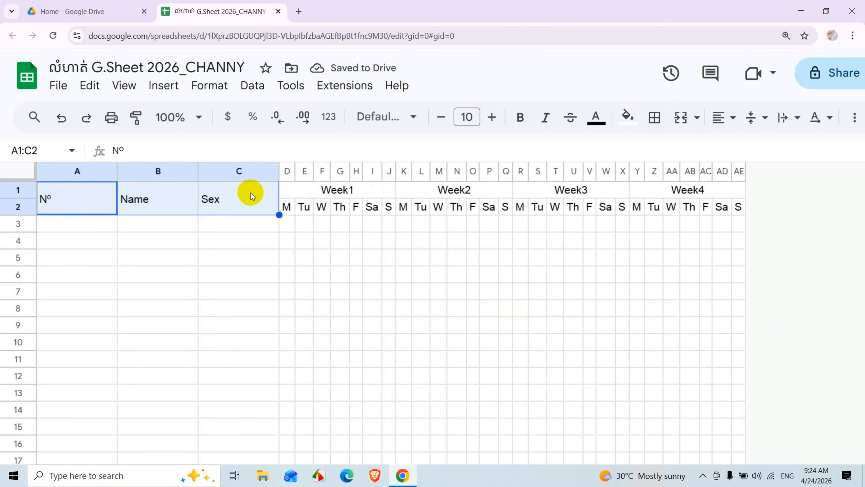
pyautogui.click(726, 119)
pyautogui.click(748, 147)
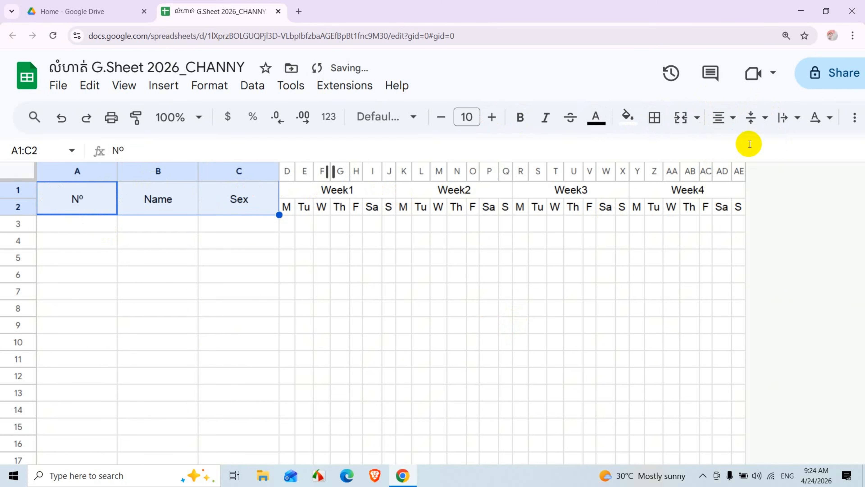
pyautogui.click(756, 117)
pyautogui.click(781, 147)
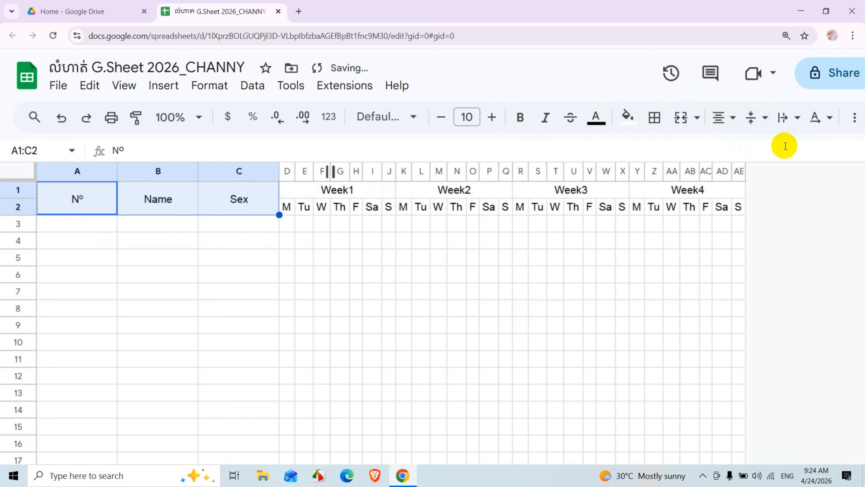
pyautogui.click(588, 308)
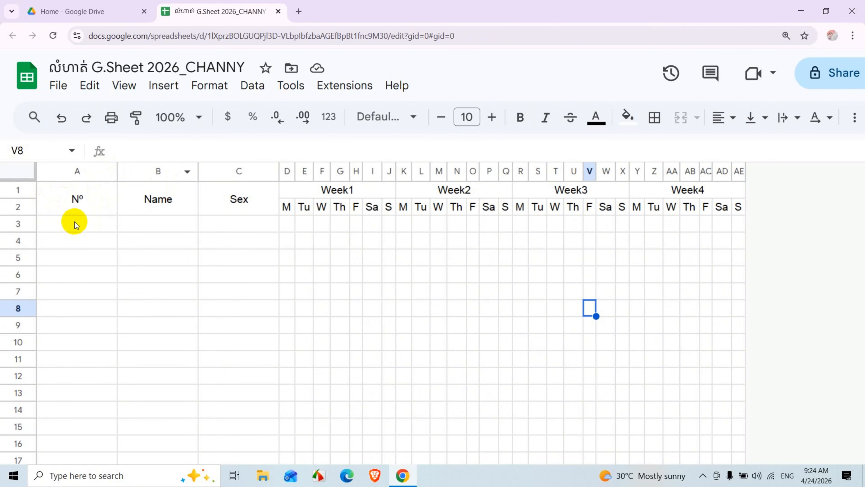
# Narrow columns A and C to fit closely around their "Nº" and "Sex" headings
pyautogui.scroll(7, 77, 215)
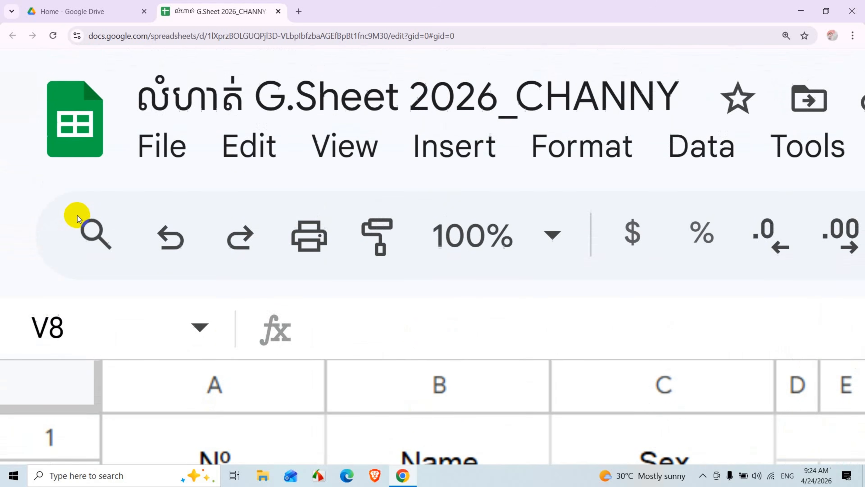
pyautogui.scroll(-3, 78, 215)
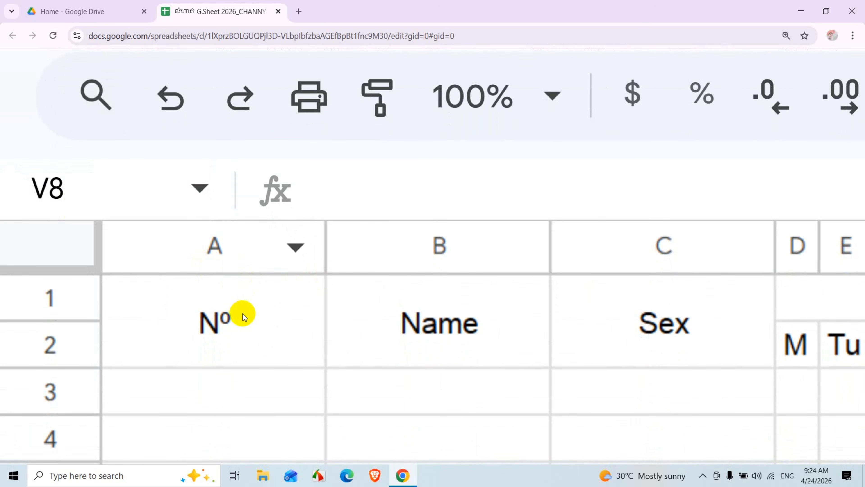
pyautogui.scroll(-3, 243, 314)
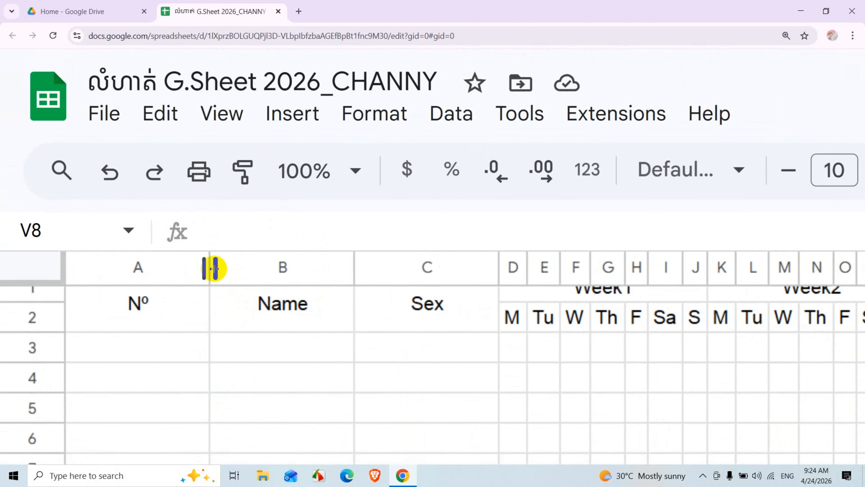
pyautogui.moveTo(209, 267); pyautogui.dragTo(108, 282)
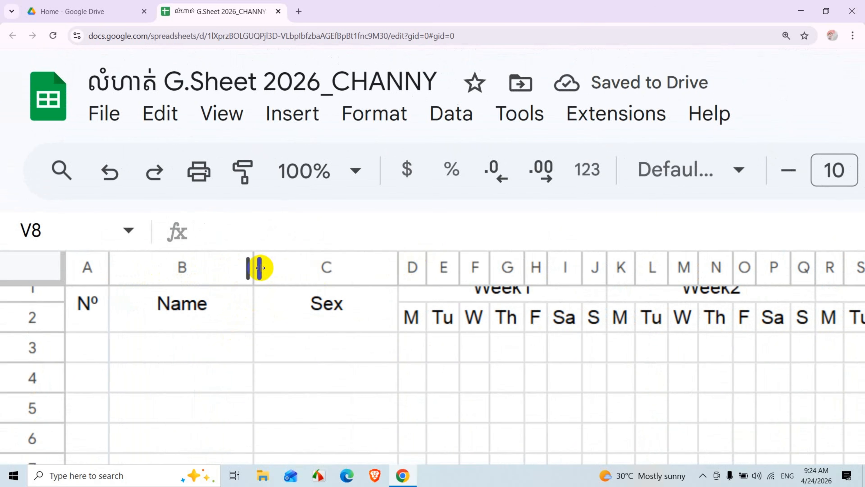
pyautogui.moveTo(398, 267); pyautogui.dragTo(305, 269)
pyautogui.hotkey('ctrl', '-')
pyautogui.hotkey('ctrl', '-')
pyautogui.hotkey('ctrl', '-')
pyautogui.hotkey('ctrl', '-')
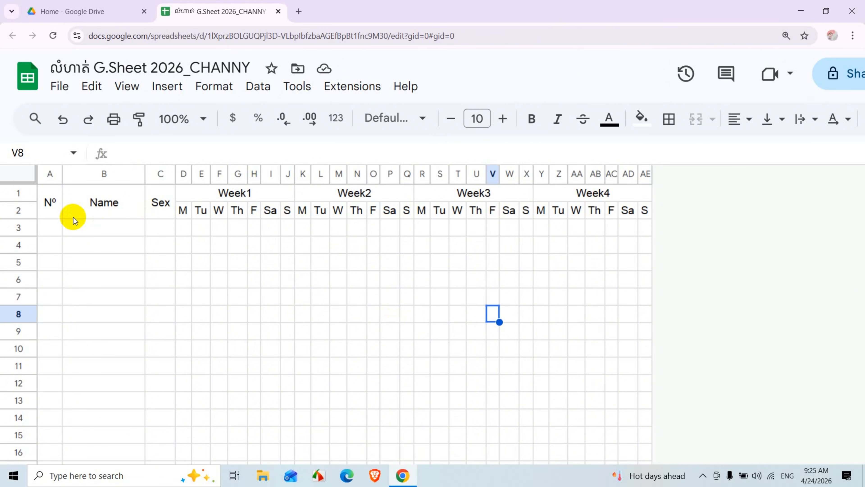
# Unmerge the Sex heading in C1:C2 and merge the two cells again
pyautogui.click(157, 209)
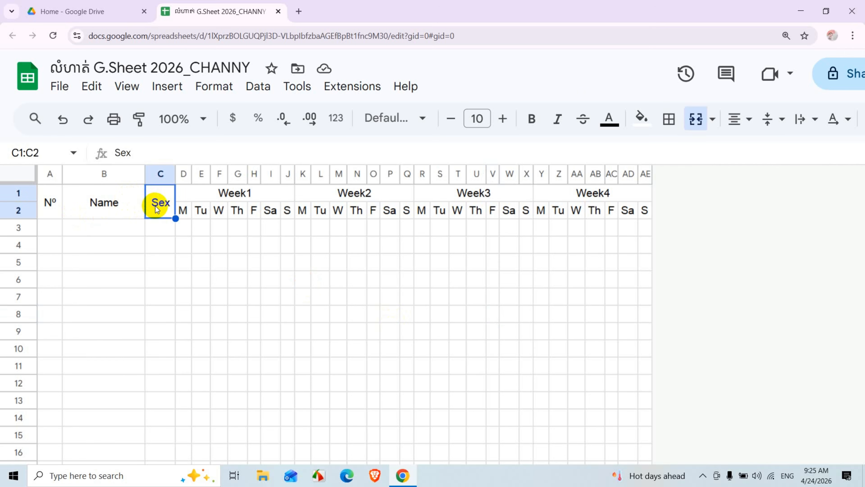
pyautogui.click(695, 119)
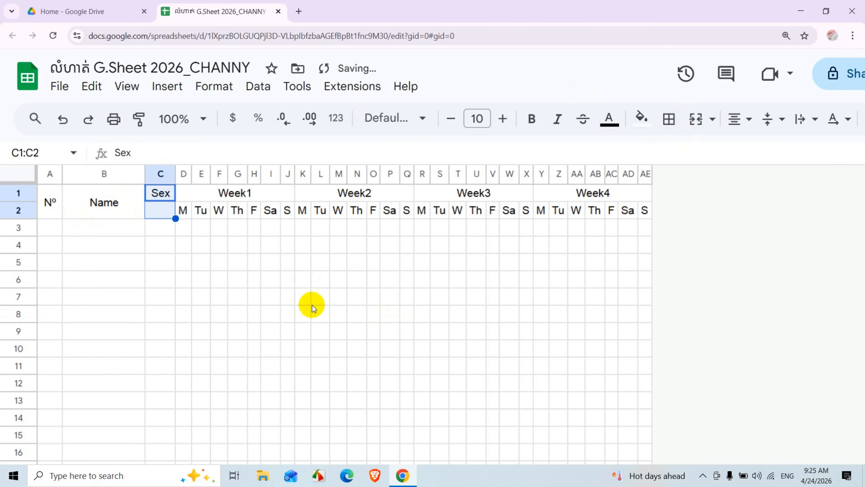
pyautogui.click(310, 303)
pyautogui.moveTo(158, 193); pyautogui.dragTo(162, 213)
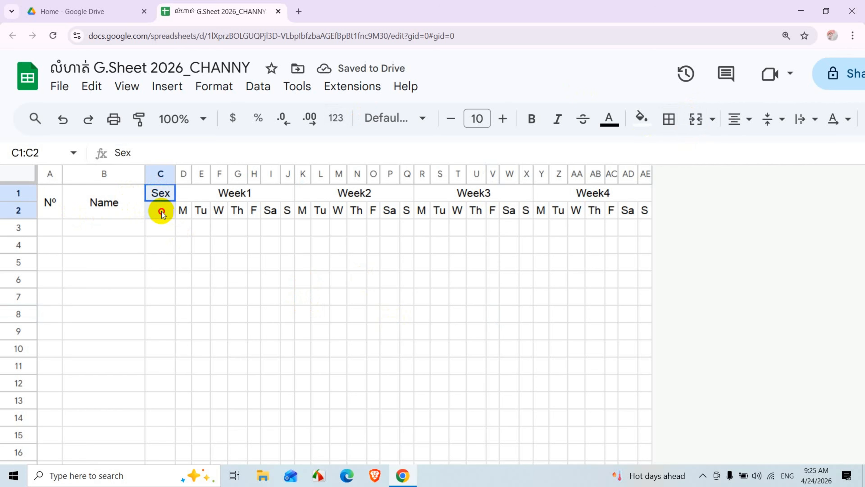
pyautogui.click(696, 120)
pyautogui.click(459, 305)
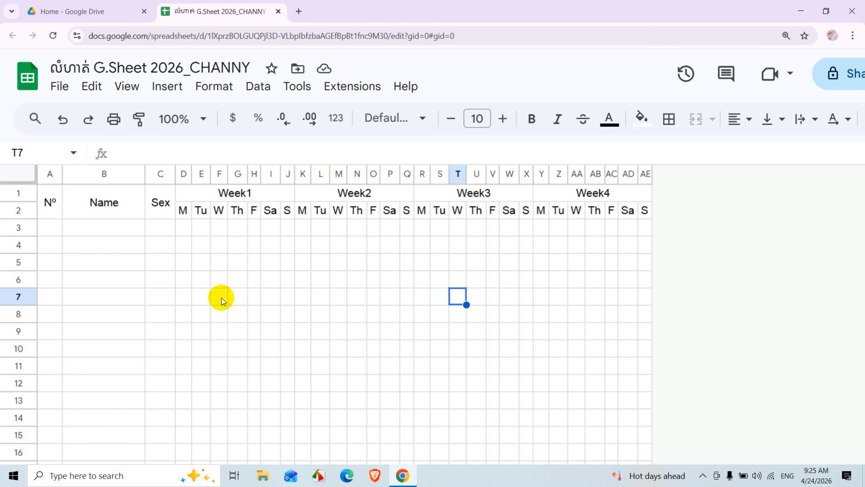
# Try numbering the first rows with 1 in A3 and 2 in A4, and undo both entries
pyautogui.scroll(3, 76, 258)
pyautogui.hscroll(-1, 77, 258)
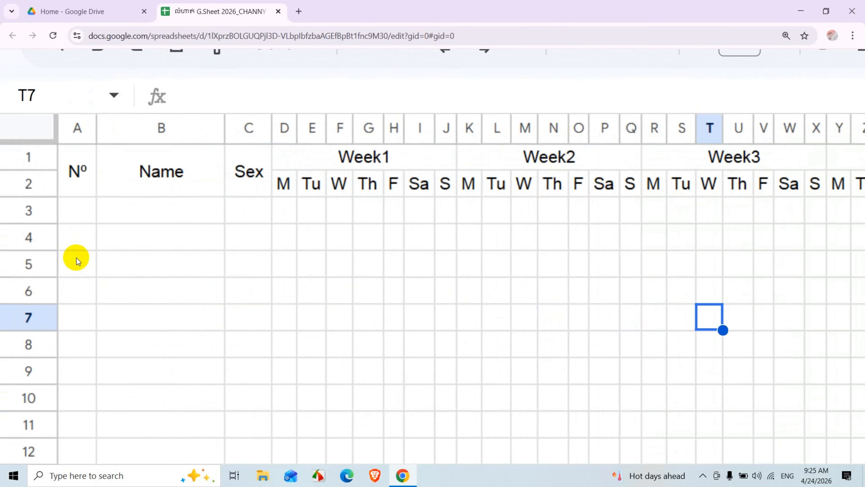
pyautogui.scroll(3, 76, 258)
pyautogui.scroll(1, 76, 258)
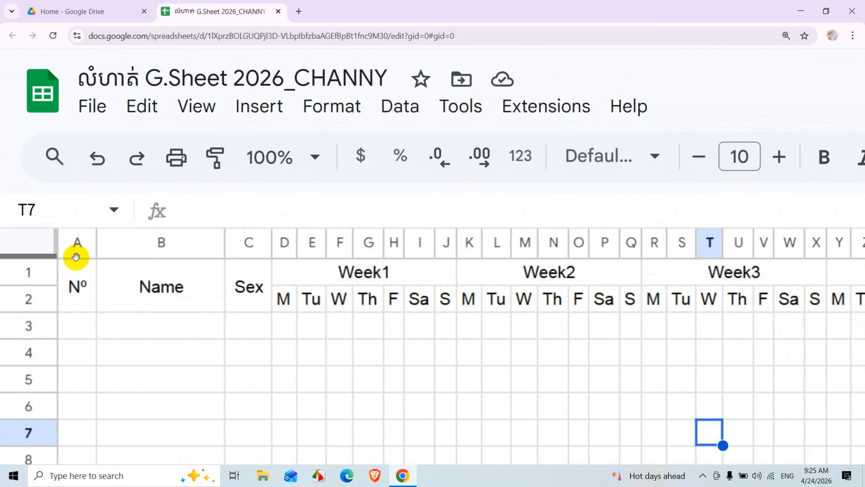
pyautogui.scroll(-5, 77, 258)
pyautogui.scroll(4, 77, 258)
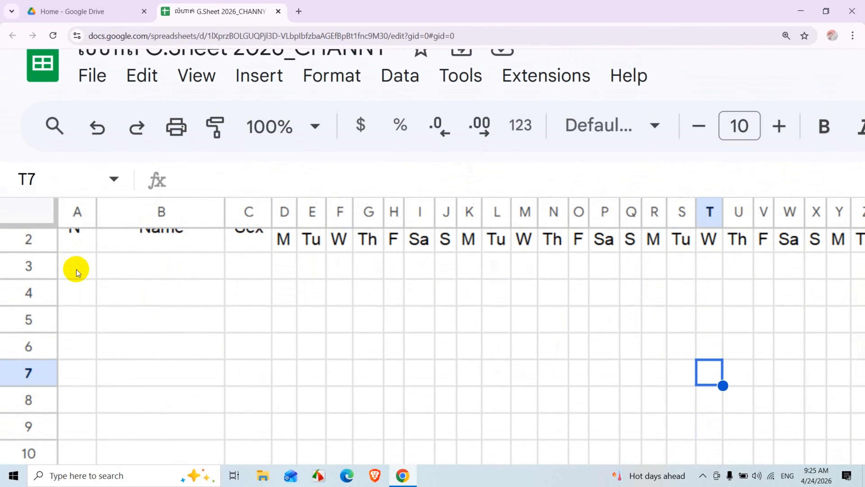
pyautogui.scroll(1, 77, 270)
pyautogui.click(86, 330)
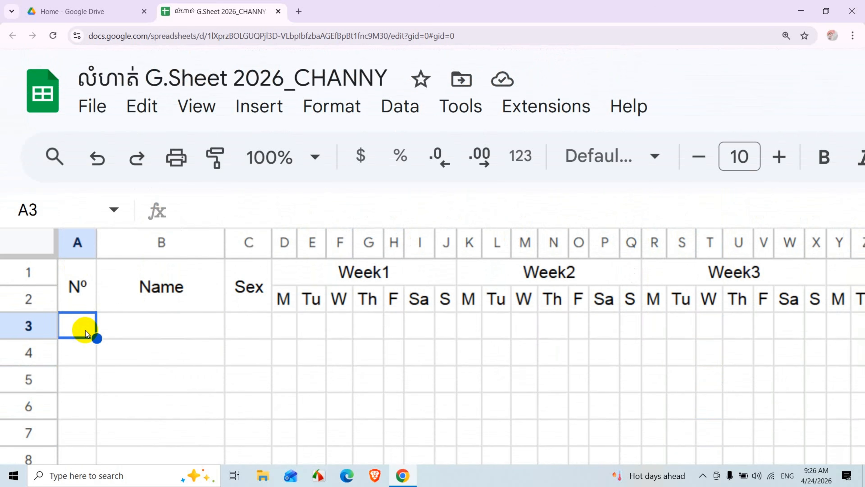
pyautogui.write('1')
pyautogui.press('Return')
pyautogui.write('1')
pyautogui.press('BackSpace')
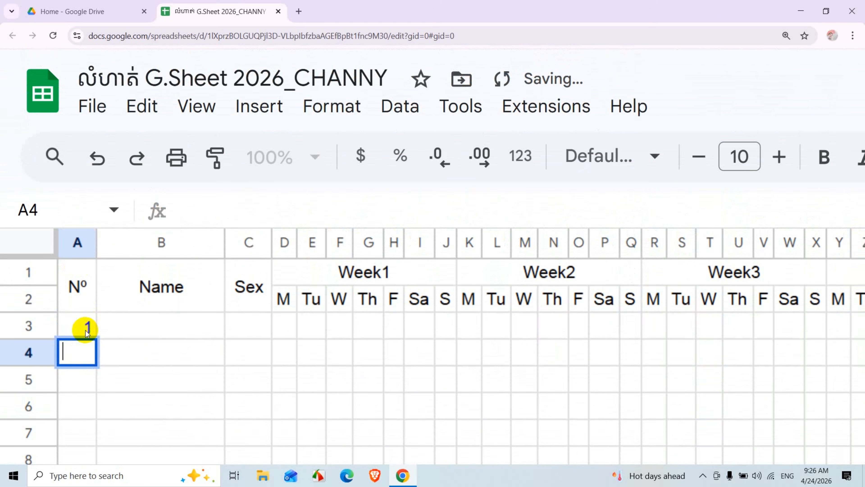
pyautogui.write('2')
pyautogui.press('Return')
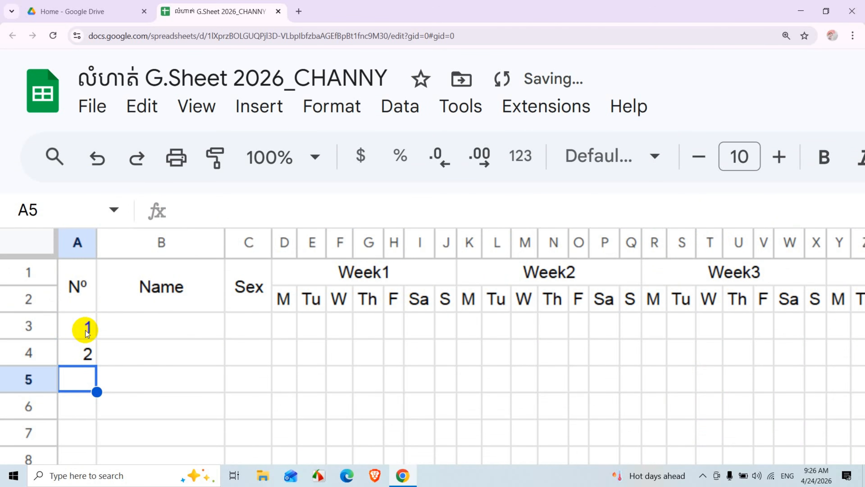
pyautogui.hotkey('ctrl', 'z')
pyautogui.hotkey('ctrl', 'z')
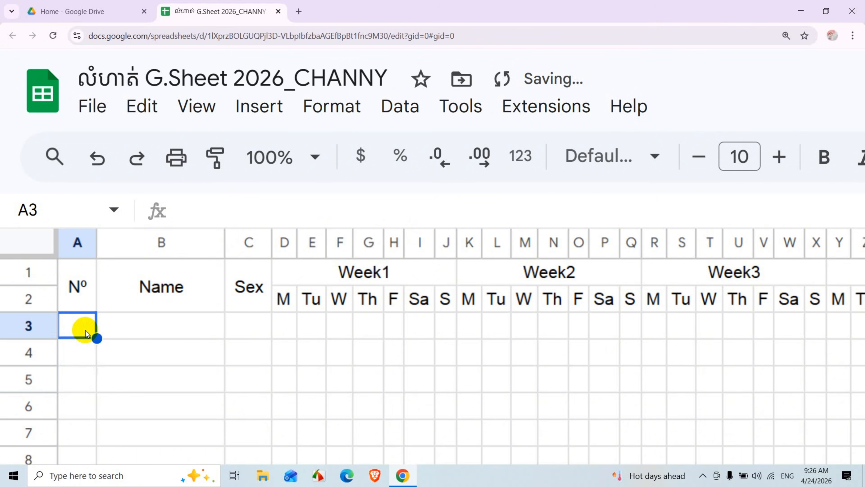
# Enter 1 in A3 and 2 in A4 as the first two row numbers
pyautogui.hotkey('ctrl', '-')
pyautogui.hotkey('ctrl', '-')
pyautogui.hotkey('ctrl', '-')
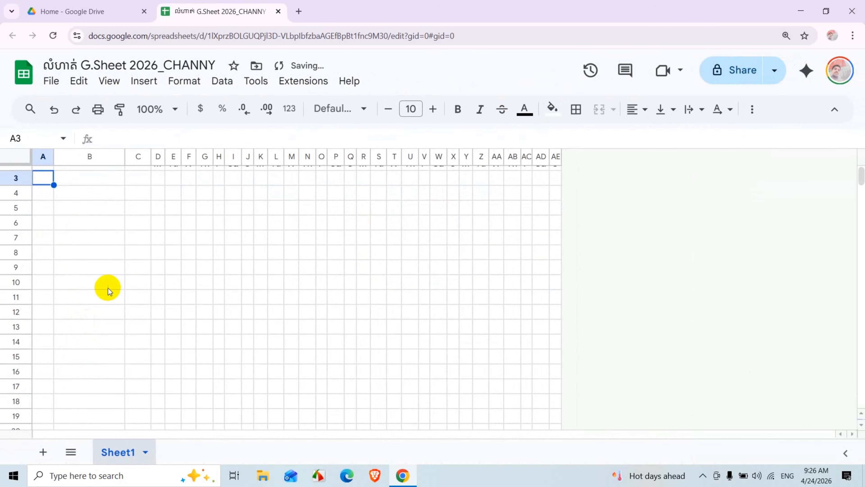
pyautogui.scroll(1, 190, 246)
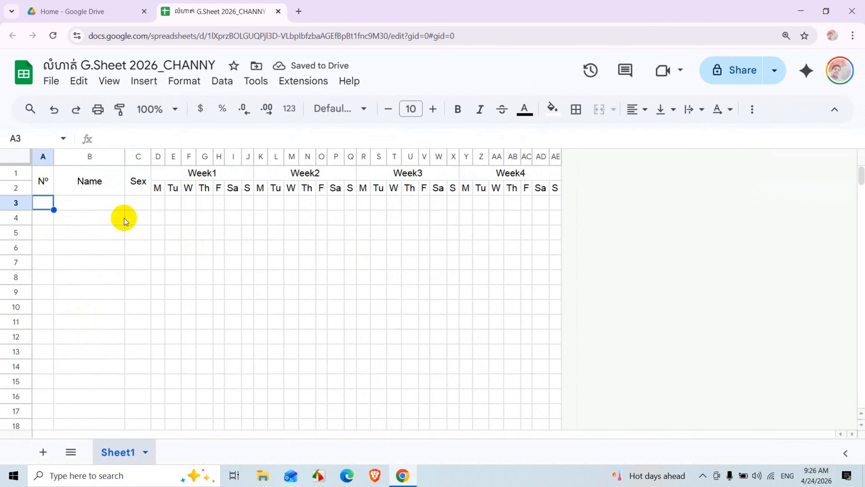
pyautogui.write('1')
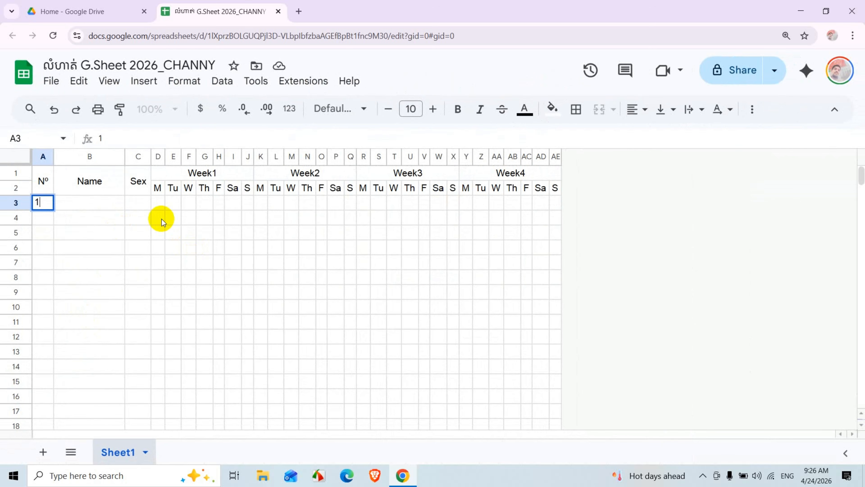
pyautogui.press('Return')
pyautogui.write('2')
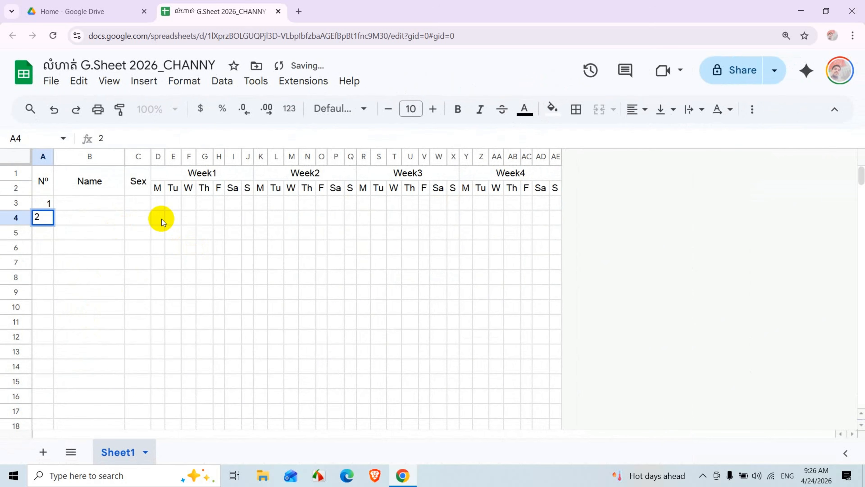
pyautogui.press('Return')
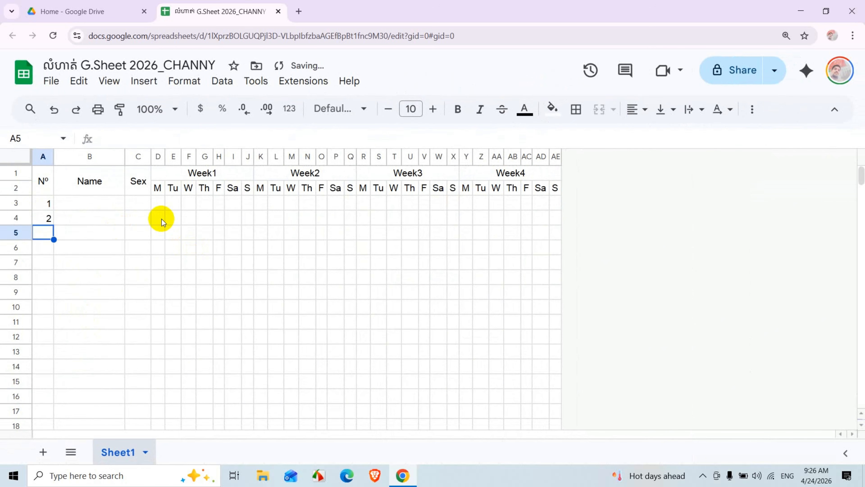
# Extend the number series from A3:A4 down to A15, and clear all the numbers in A3:A15
pyautogui.click(121, 219)
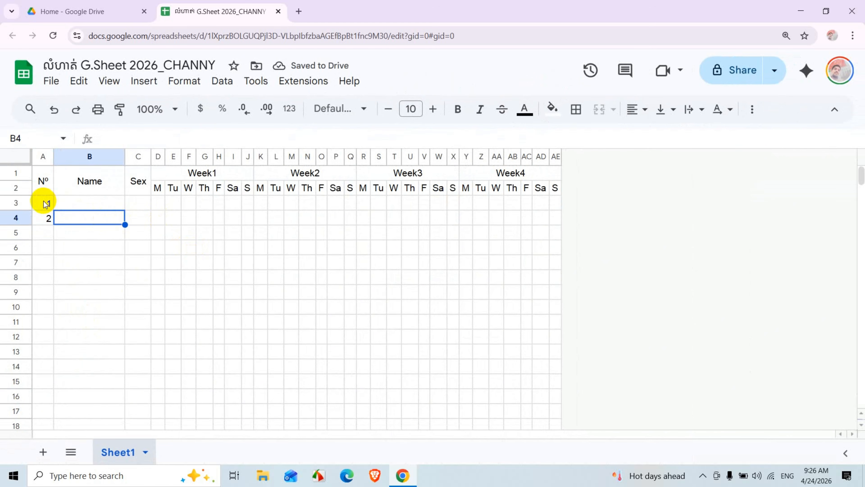
pyautogui.moveTo(46, 204); pyautogui.dragTo(48, 221)
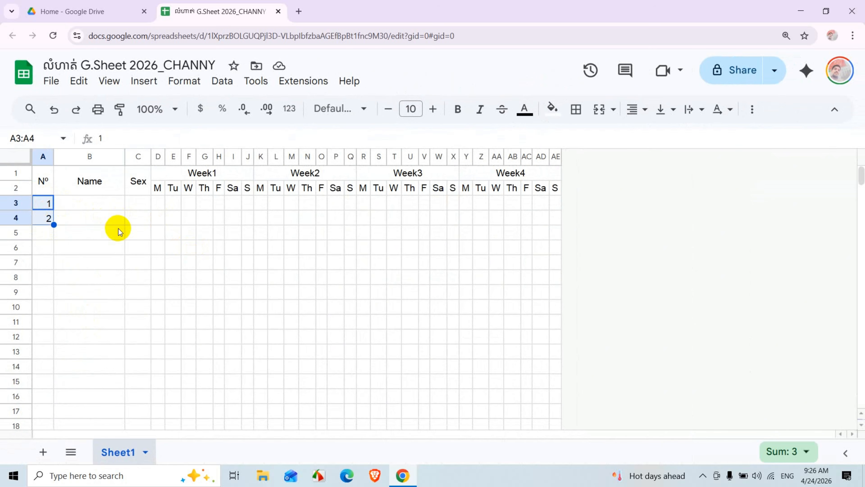
pyautogui.scroll(5, 118, 228)
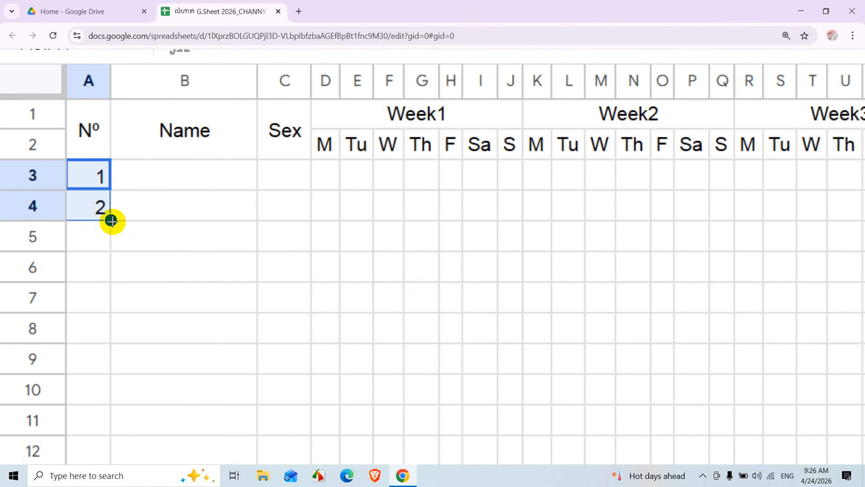
pyautogui.scroll(5, 111, 221)
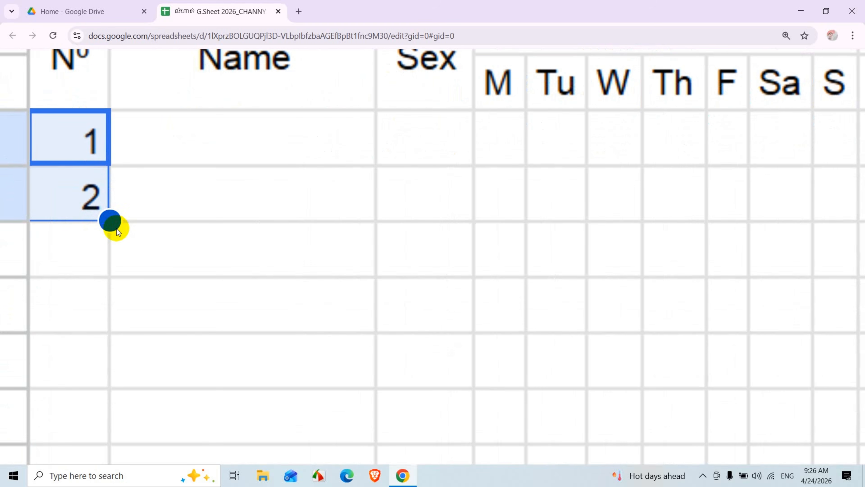
pyautogui.scroll(-5, 112, 223)
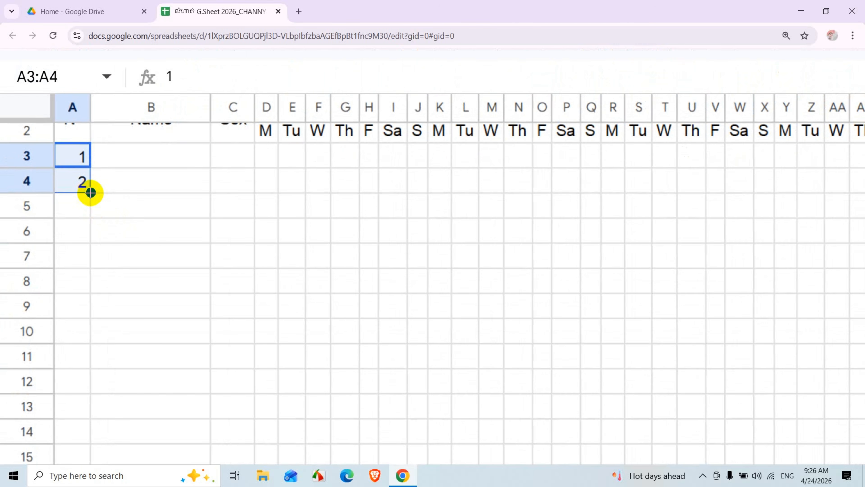
pyautogui.moveTo(91, 192); pyautogui.dragTo(92, 459)
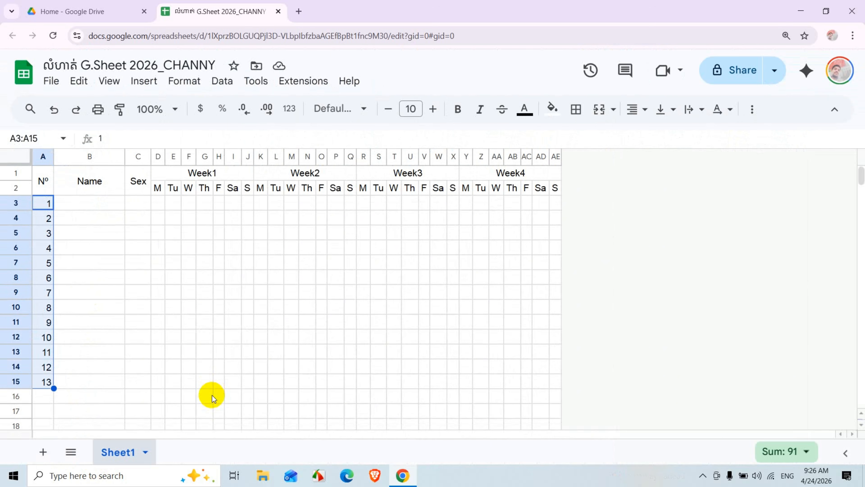
pyautogui.press('Delete')
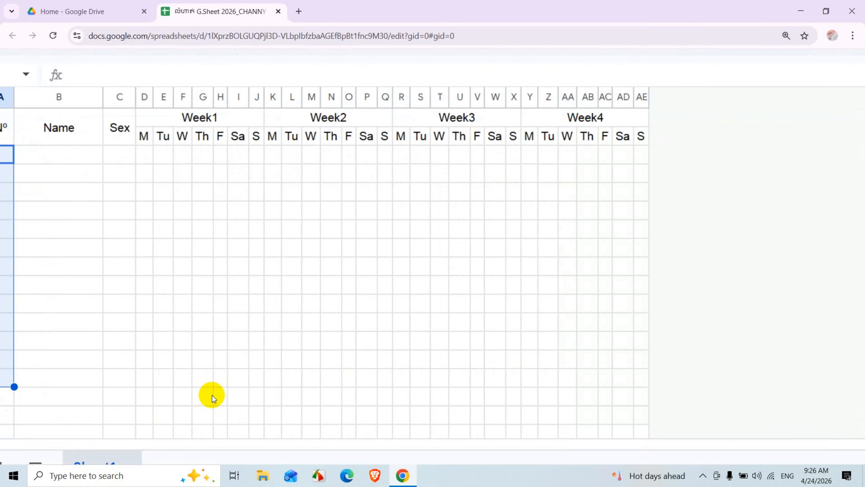
pyautogui.click(160, 300)
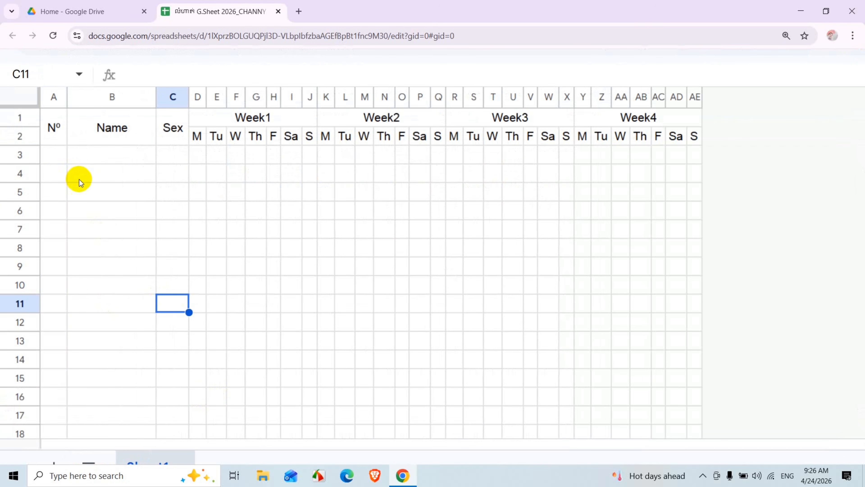
# Number the rows under the Nº heading by entering the formula =SEQUENCE(15) in A3
pyautogui.click(50, 154)
pyautogui.doubleClick(50, 153)
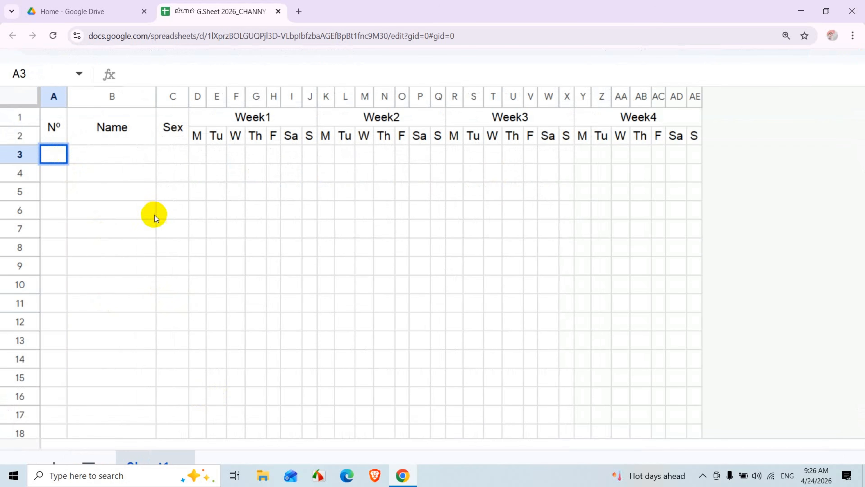
pyautogui.moveTo(154, 215); pyautogui.dragTo(151, 127)
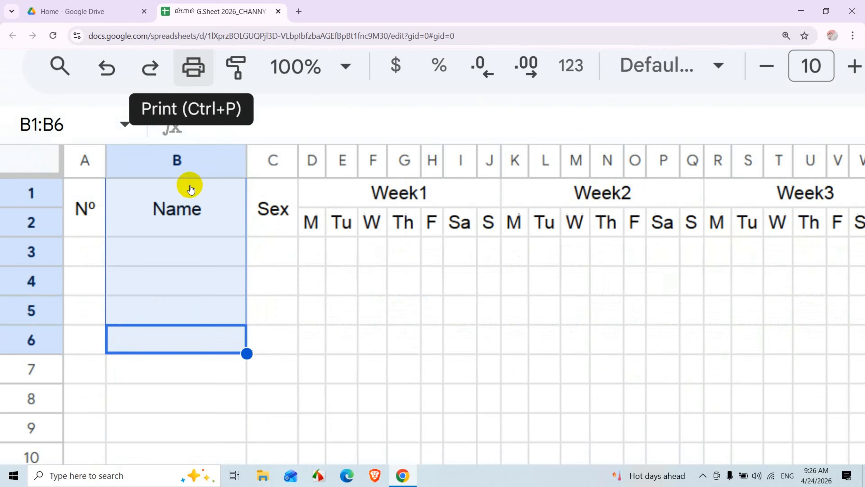
pyautogui.scroll(-2, 190, 186)
pyautogui.click(87, 187)
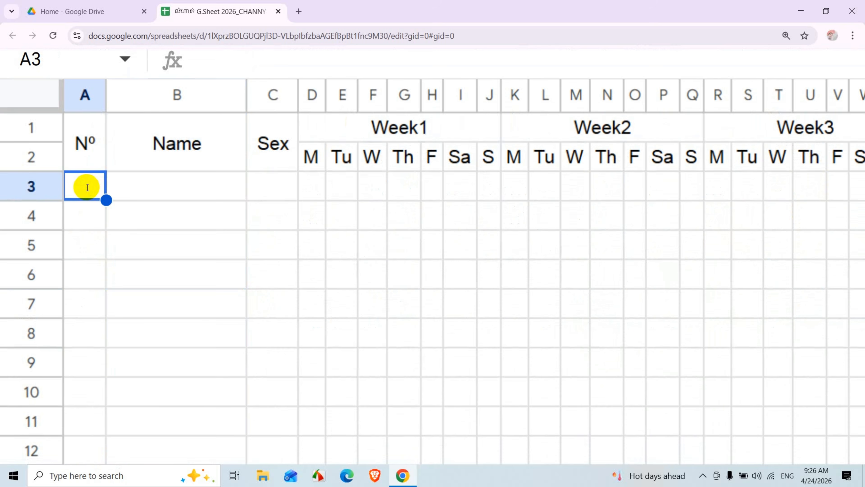
pyautogui.write('=se')
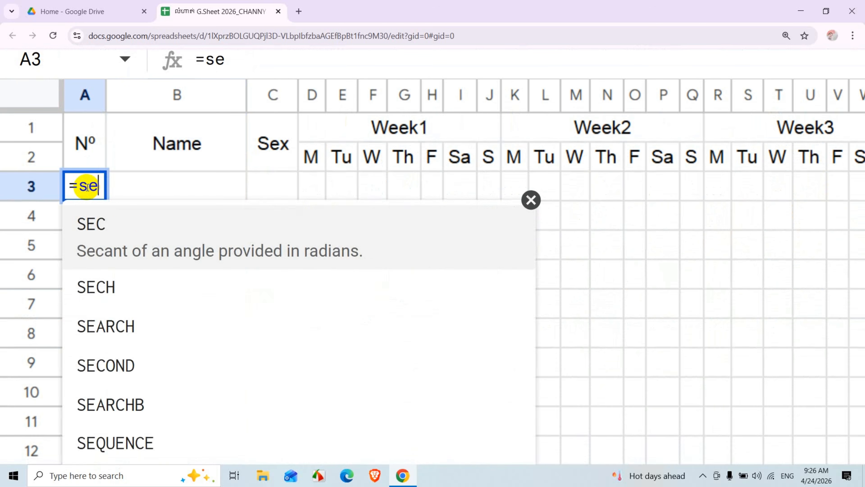
pyautogui.write('q')
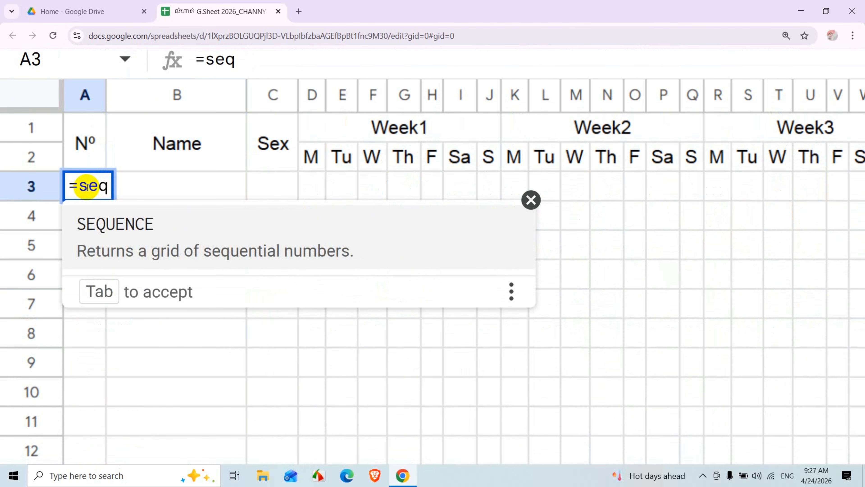
pyautogui.click(141, 232)
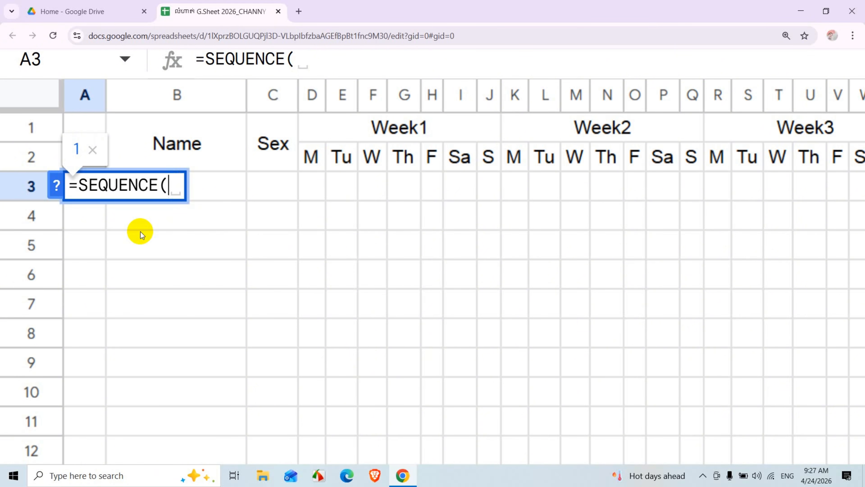
pyautogui.write('15')
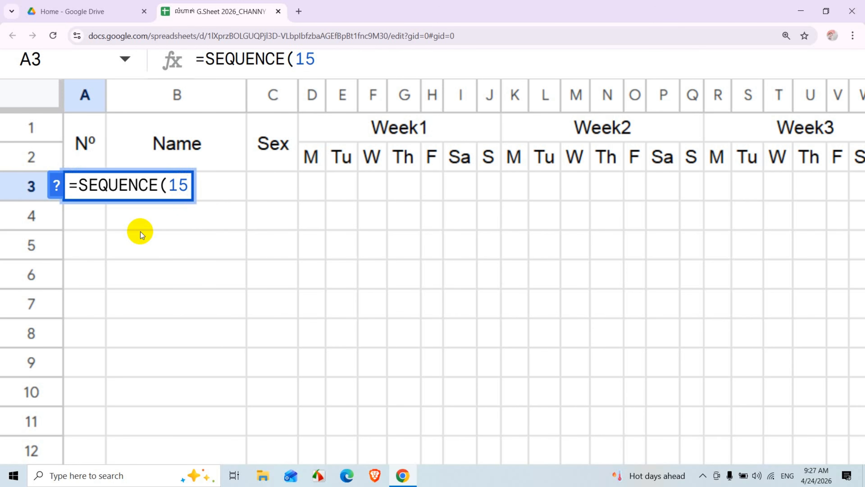
pyautogui.write(')')
pyautogui.press('Return')
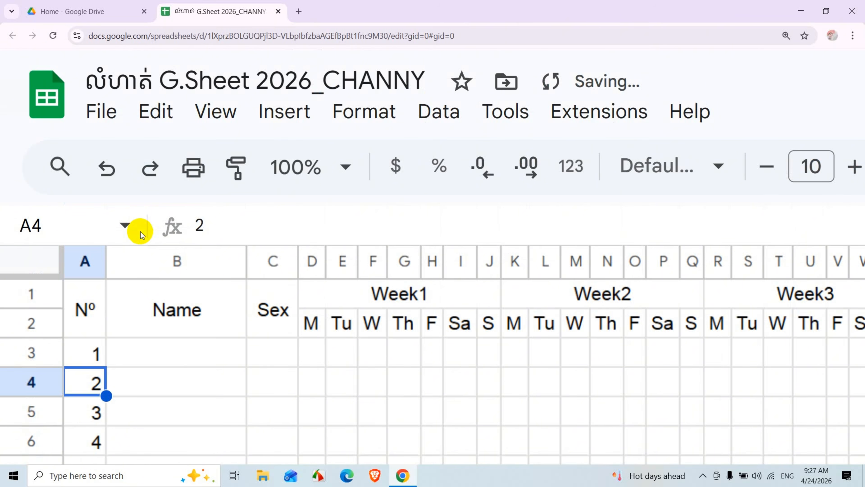
pyautogui.scroll(-5, 141, 232)
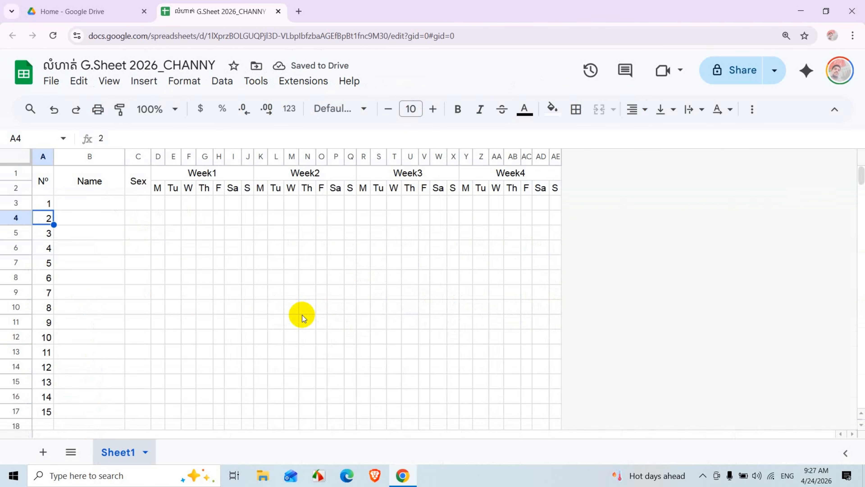
# Apply the custom number format 00 to the row numbers in A3:A17
pyautogui.click(48, 205)
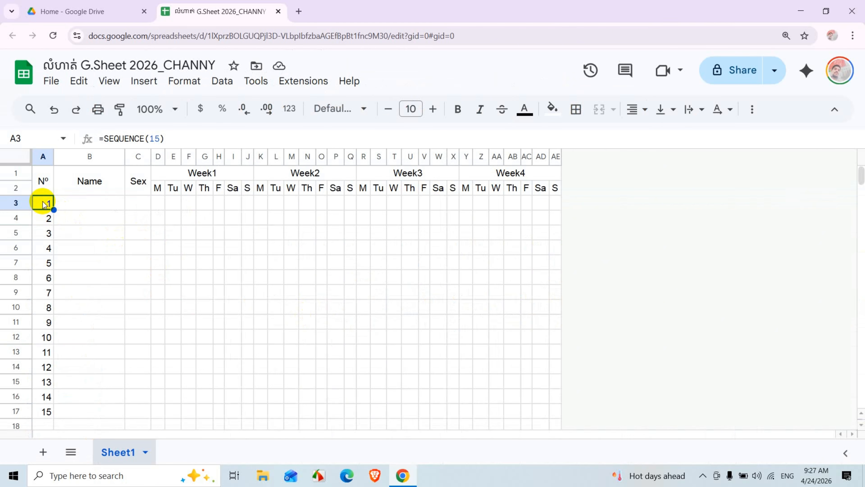
pyautogui.moveTo(44, 204); pyautogui.dragTo(47, 415)
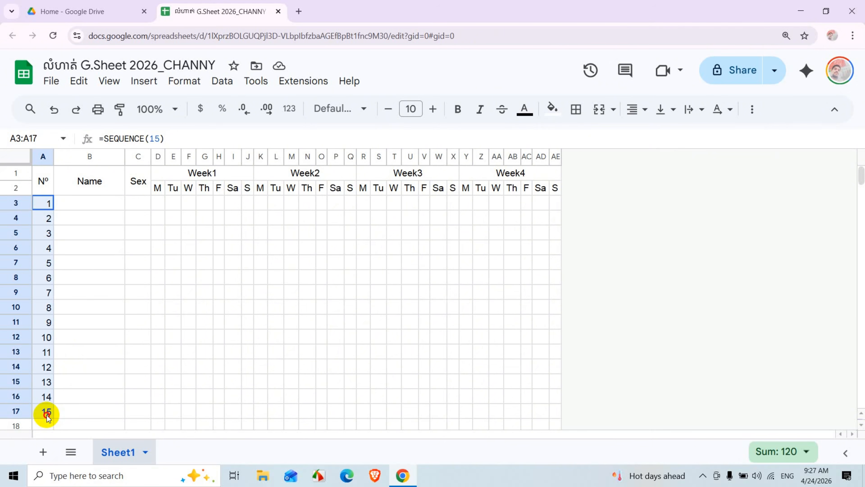
pyautogui.click(185, 81)
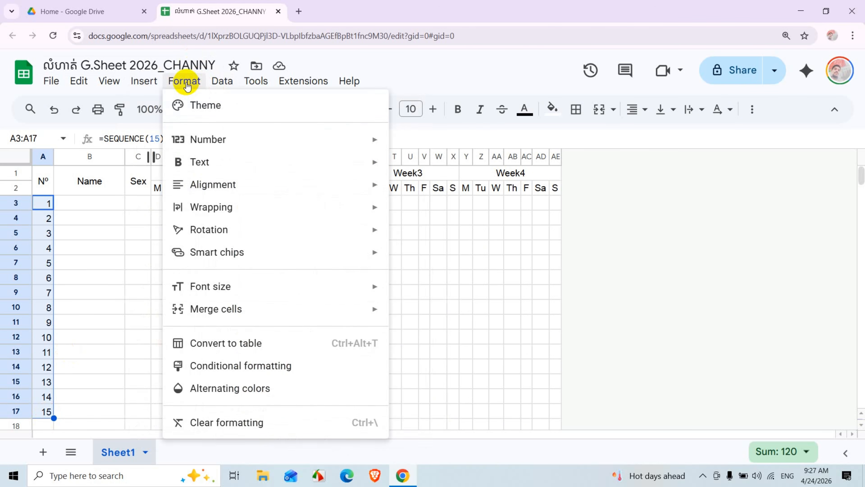
pyautogui.moveTo(200, 140)
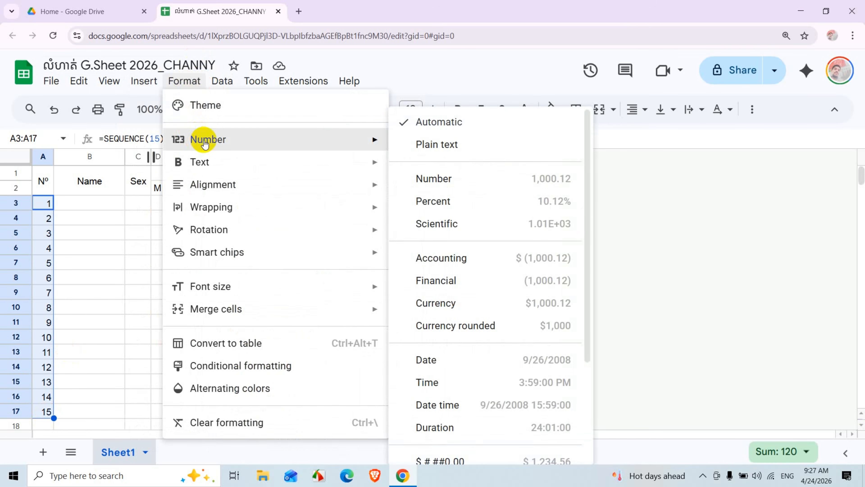
pyautogui.scroll(-3, 467, 387)
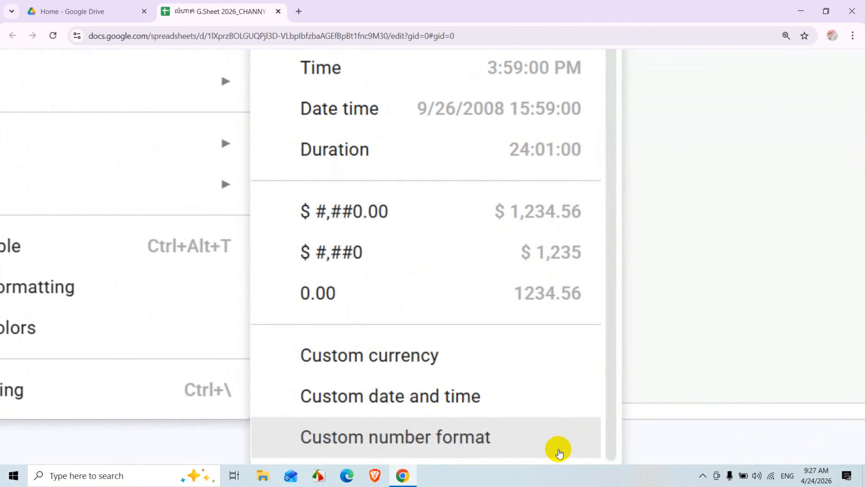
pyautogui.scroll(-4, 558, 449)
pyautogui.click(558, 450)
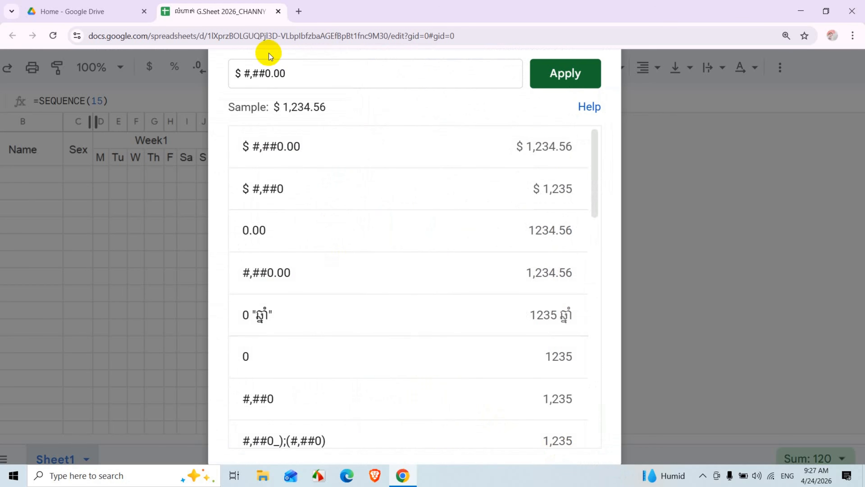
pyautogui.moveTo(291, 74); pyautogui.dragTo(123, 77)
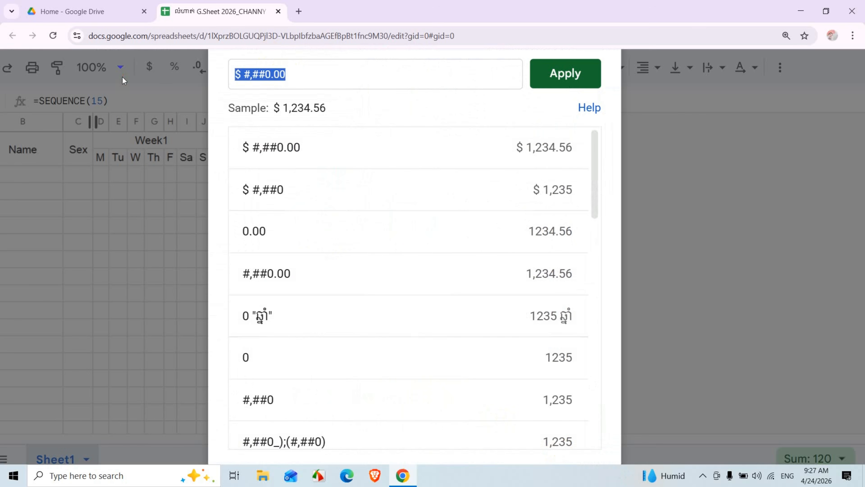
pyautogui.write('0')
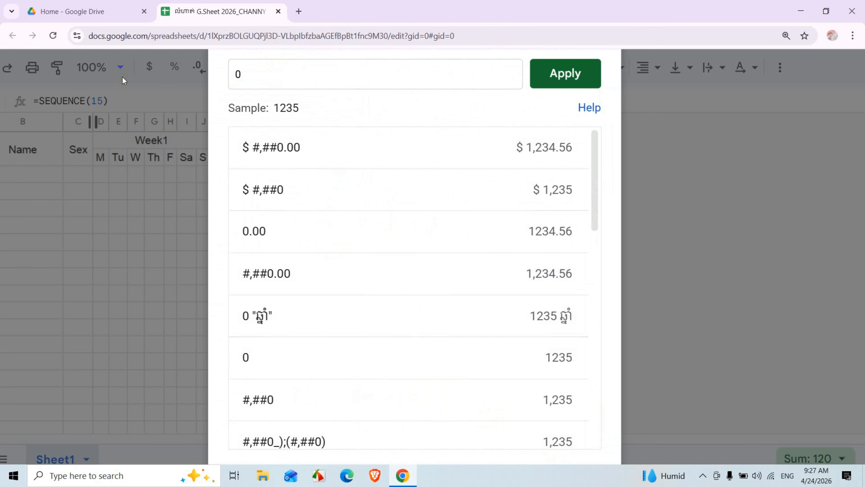
pyautogui.write('0')
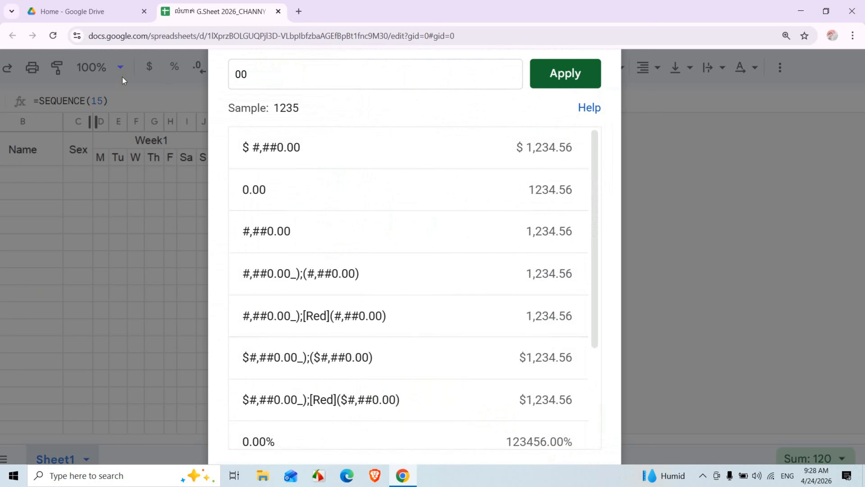
pyautogui.click(550, 73)
pyautogui.click(230, 294)
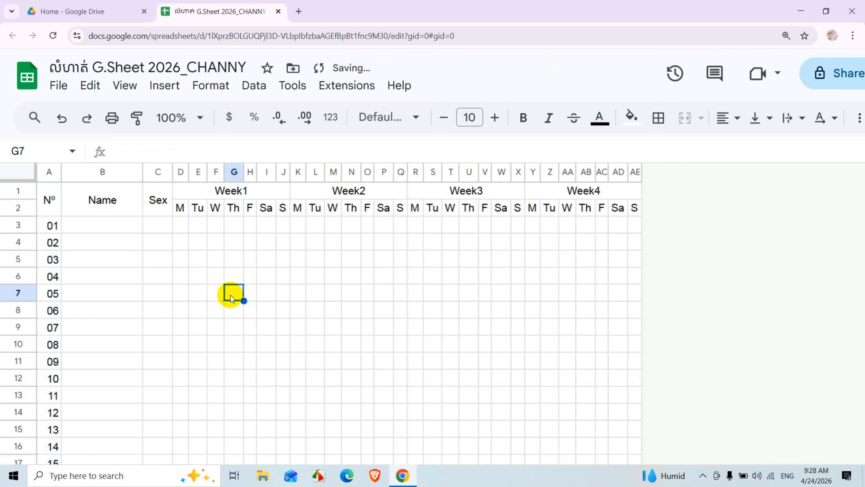
pyautogui.scroll(-2, 231, 295)
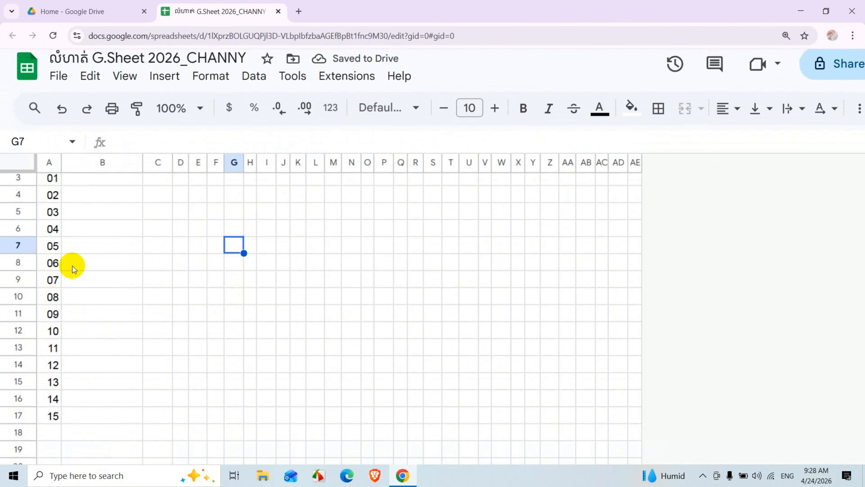
# Centre the row numbers in A3:A17 horizontally
pyautogui.scroll(3, 70, 263)
pyautogui.click(52, 212)
pyautogui.moveTo(52, 213); pyautogui.dragTo(54, 450)
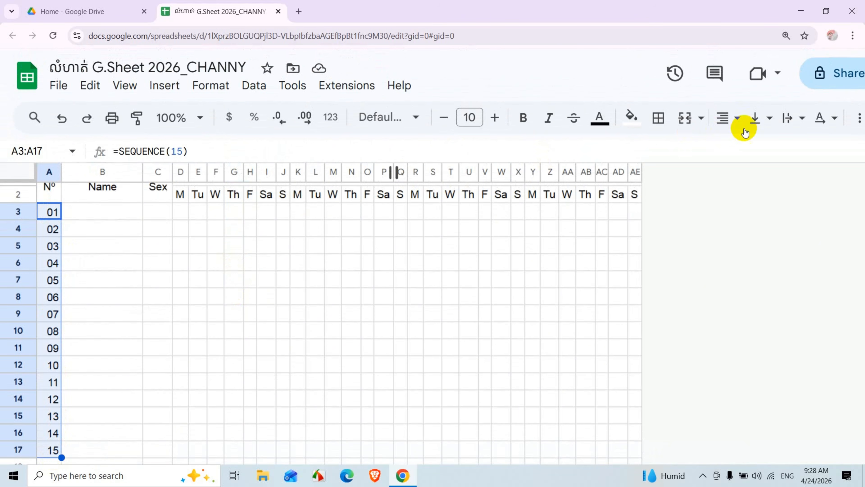
pyautogui.click(736, 119)
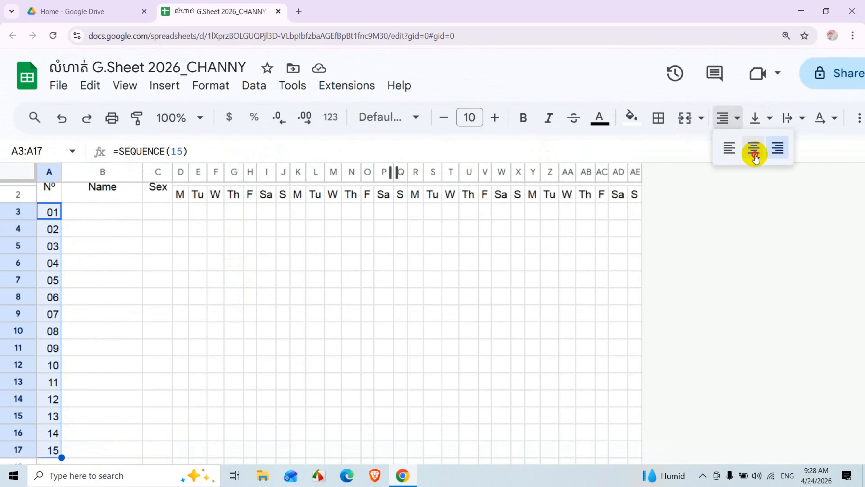
pyautogui.click(753, 150)
pyautogui.click(402, 360)
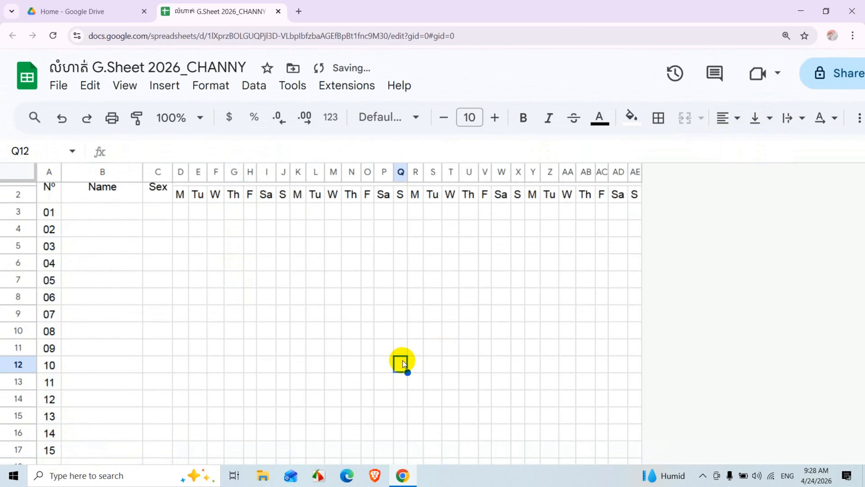
# Undo the centring, the 00 number format and the SEQUENCE formula of the row numbers
pyautogui.hotkey('ctrl', 'z')
pyautogui.hotkey('ctrl', 'z')
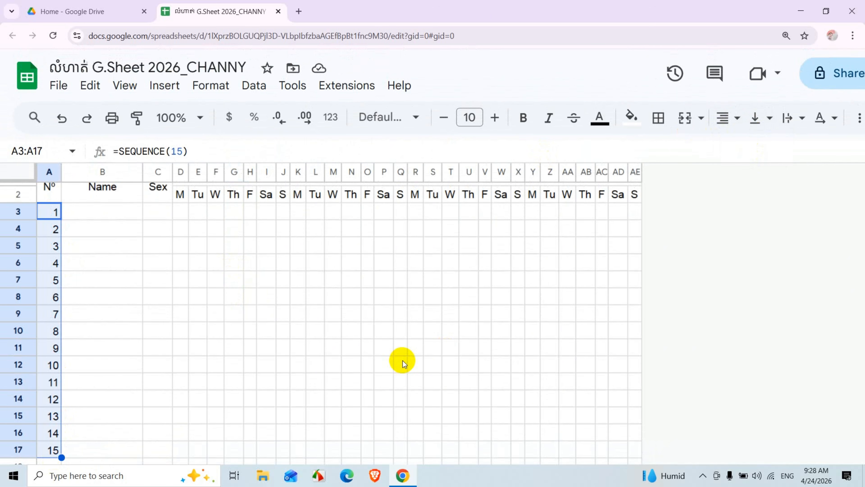
pyautogui.hotkey('ctrl', 'z')
pyautogui.click(403, 361)
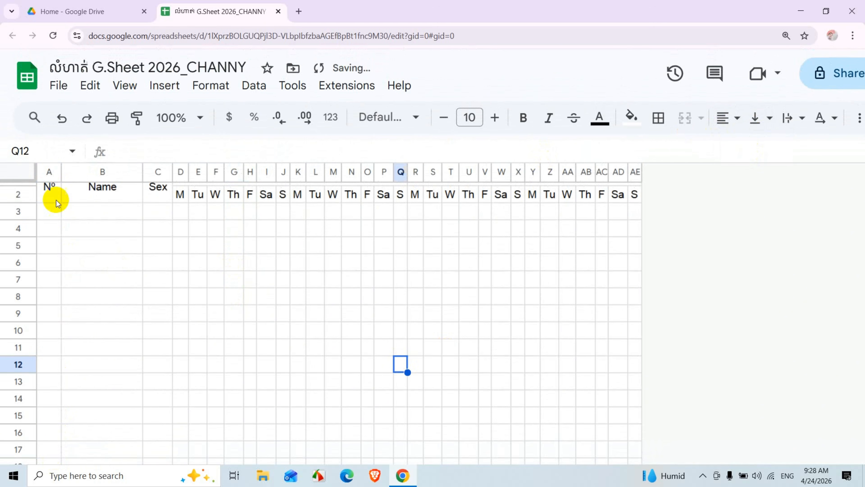
# Enter the formula =SEQUENCE(15) in A3 under the Nº heading and select the numbered range A3:A17
pyautogui.click(56, 215)
pyautogui.write('=')
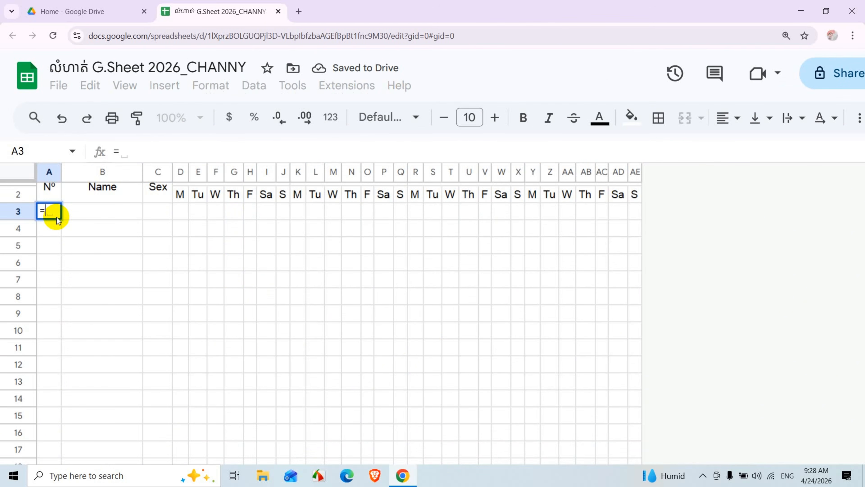
pyautogui.write('seq')
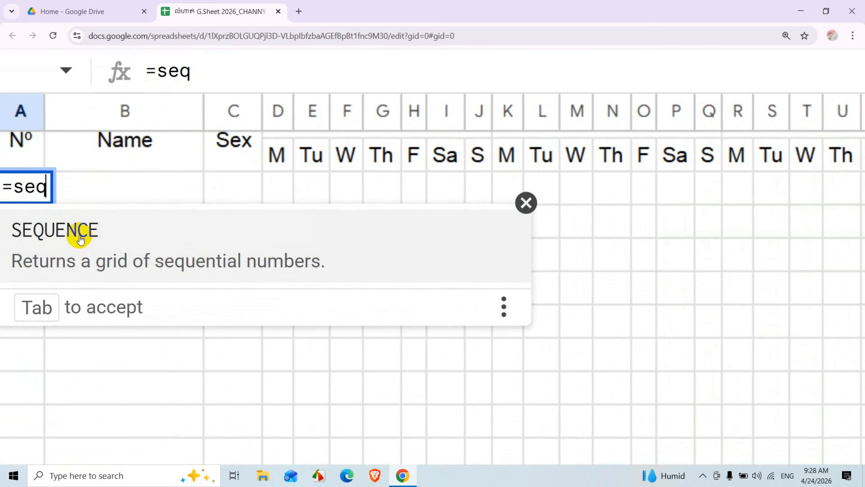
pyautogui.click(80, 238)
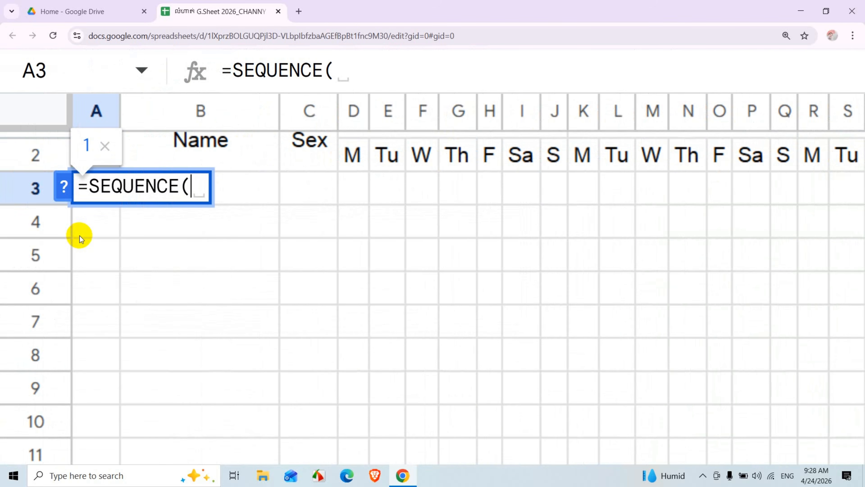
pyautogui.write('15')
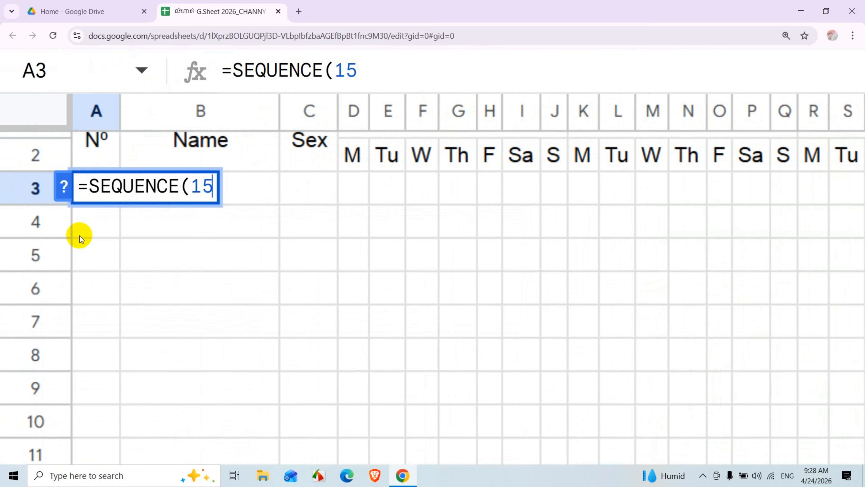
pyautogui.write(')')
pyautogui.press('Return')
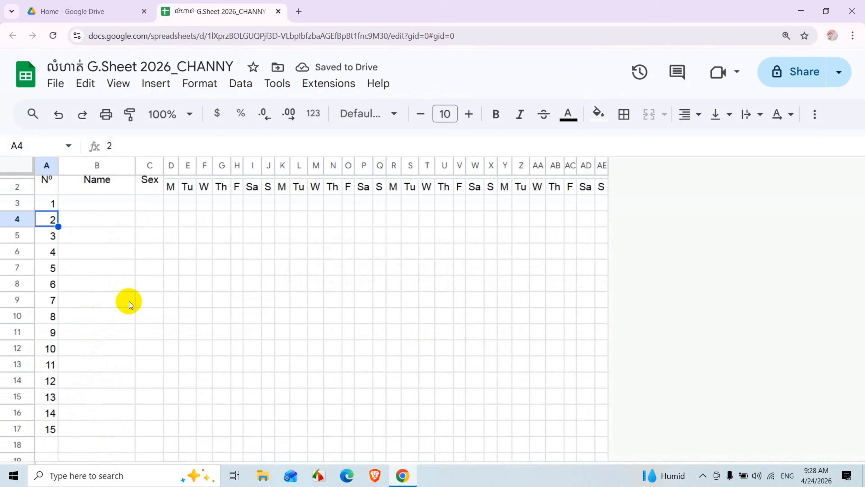
pyautogui.click(127, 300)
pyautogui.click(42, 201)
pyautogui.moveTo(42, 202); pyautogui.dragTo(49, 435)
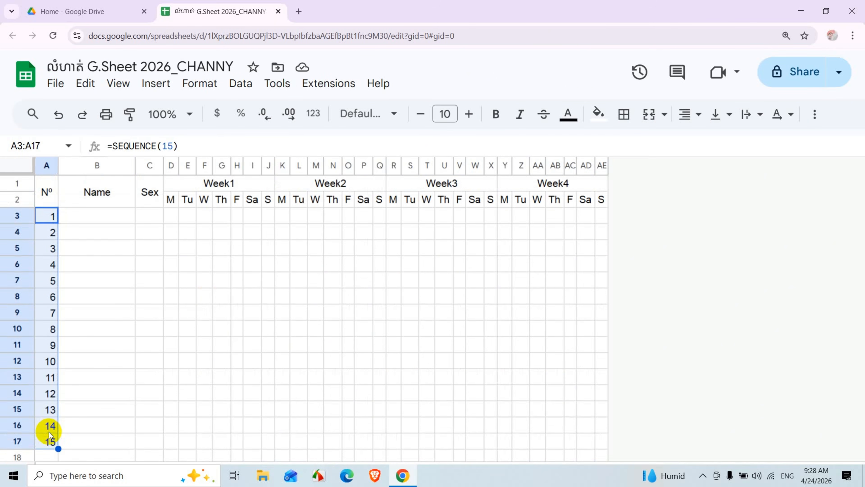
pyautogui.scroll(5, 202, 94)
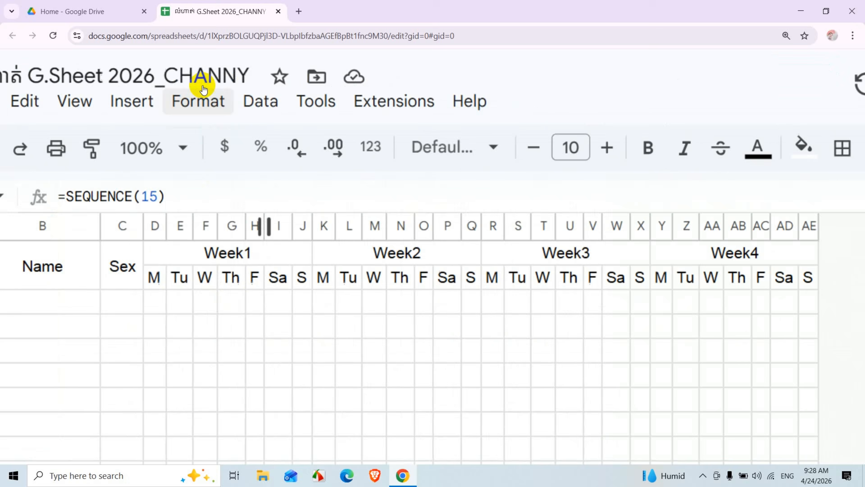
pyautogui.click(193, 119)
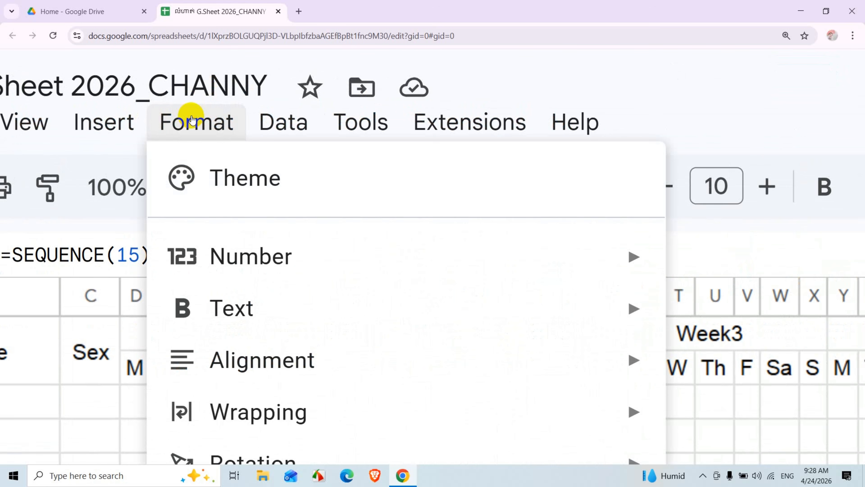
pyautogui.moveTo(211, 263)
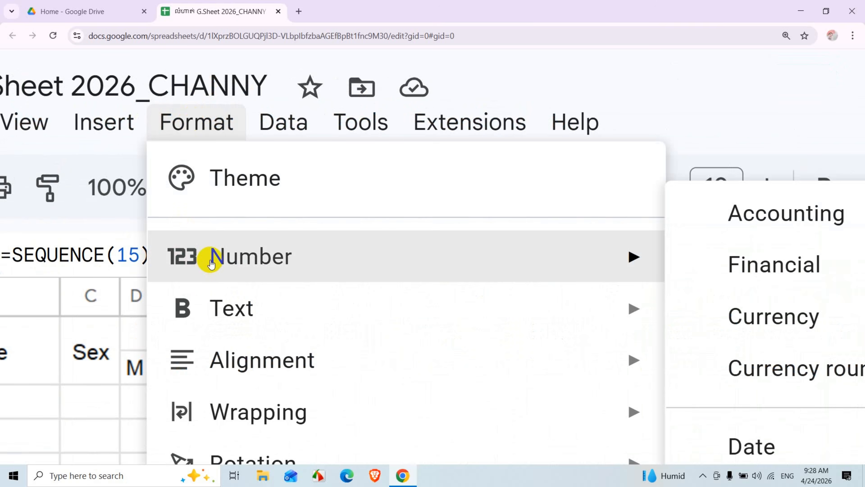
pyautogui.scroll(-5, 209, 262)
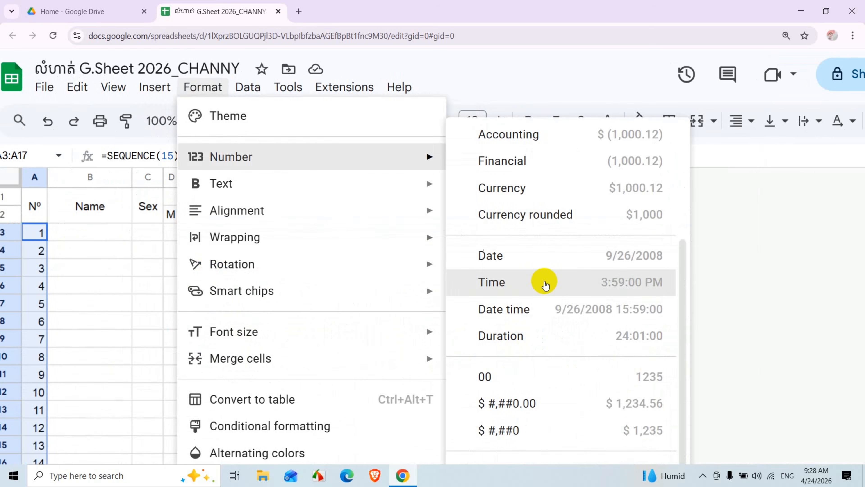
pyautogui.scroll(5, 546, 282)
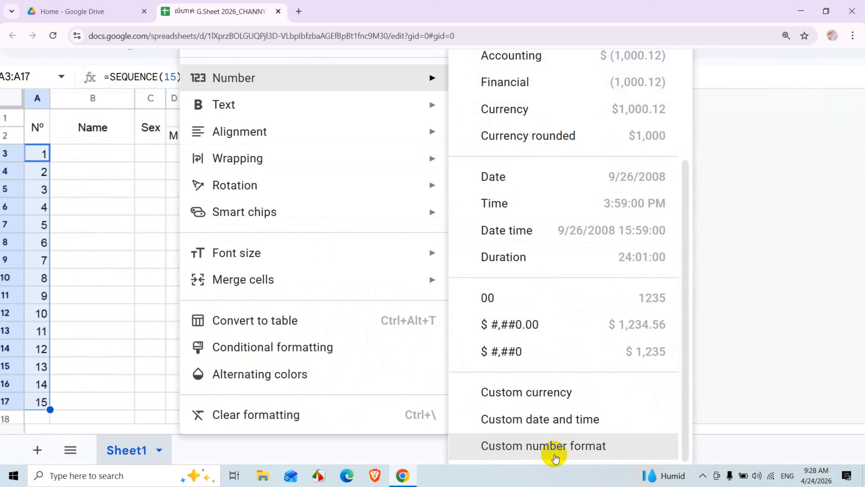
pyautogui.scroll(2, 583, 449)
pyautogui.scroll(1, 582, 450)
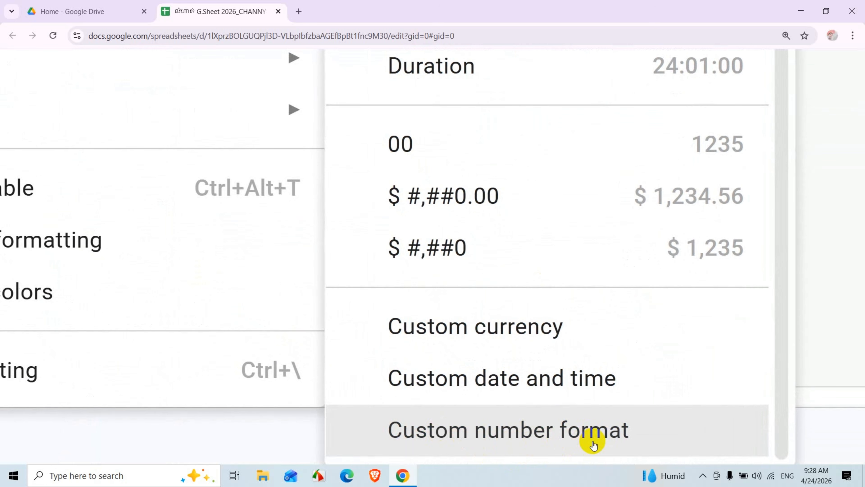
pyautogui.click(614, 443)
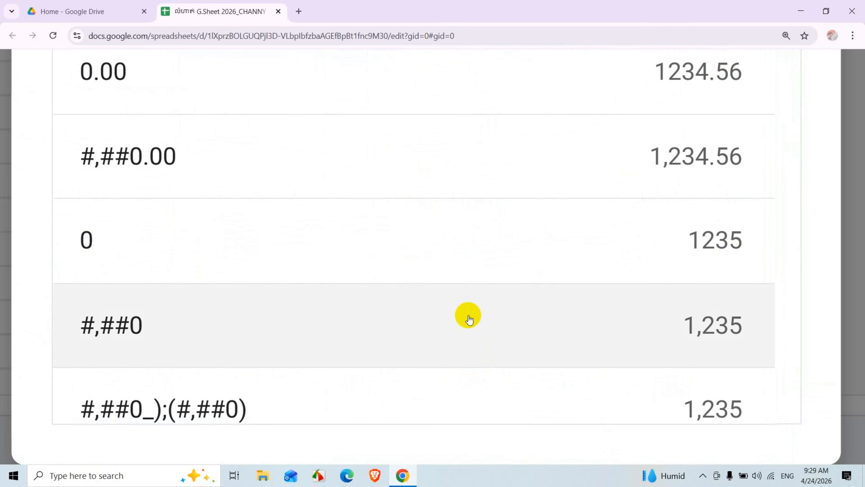
pyautogui.scroll(-2, 467, 315)
pyautogui.scroll(-1, 468, 319)
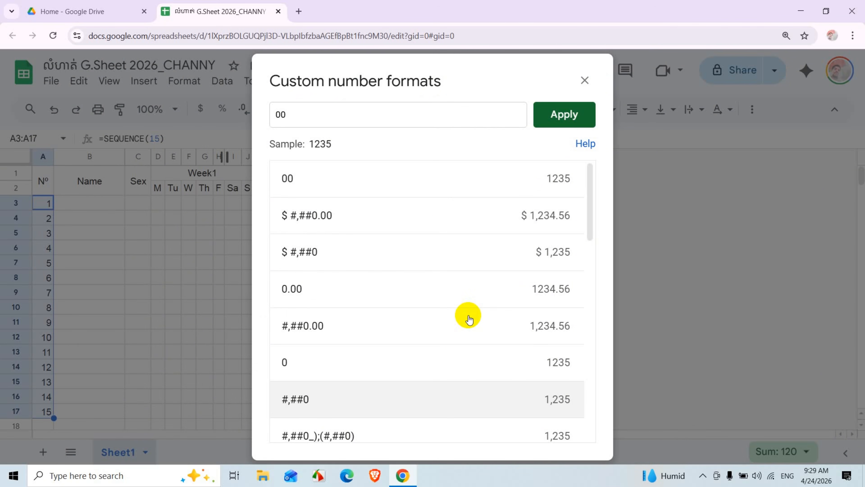
pyautogui.click(585, 81)
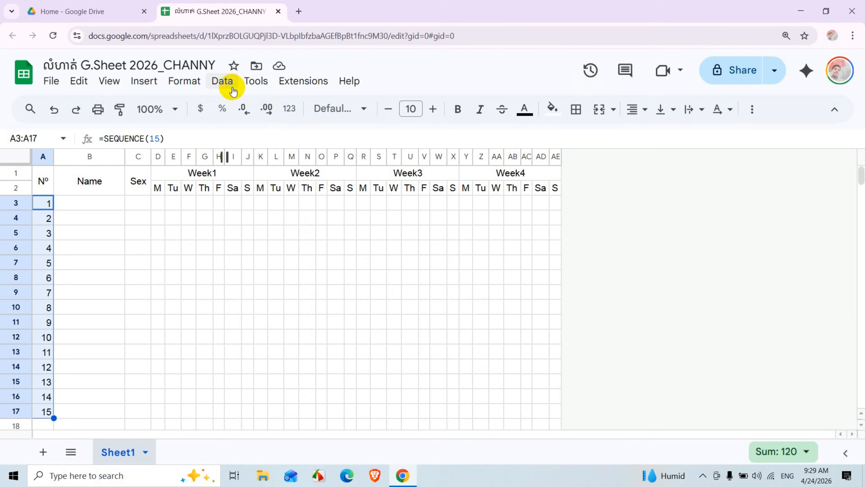
# Apply the custom number format 00 to the selected row numbers in A3:A17
pyautogui.click(195, 81)
pyautogui.moveTo(186, 143)
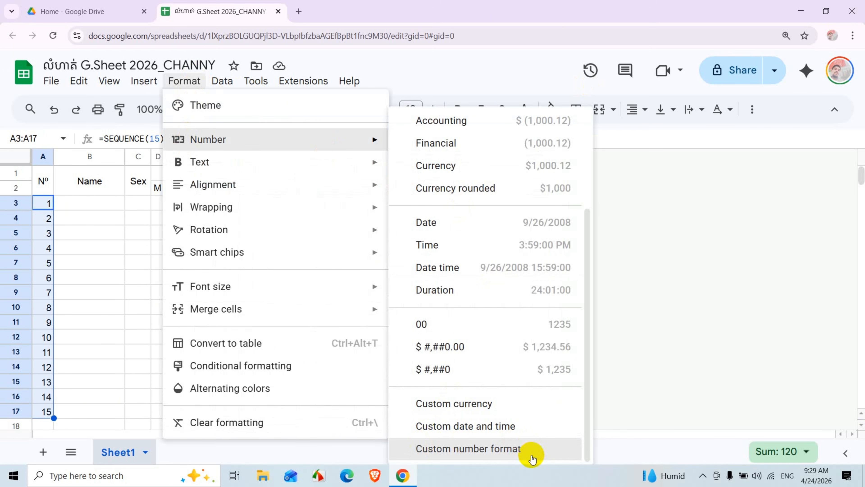
pyautogui.click(531, 459)
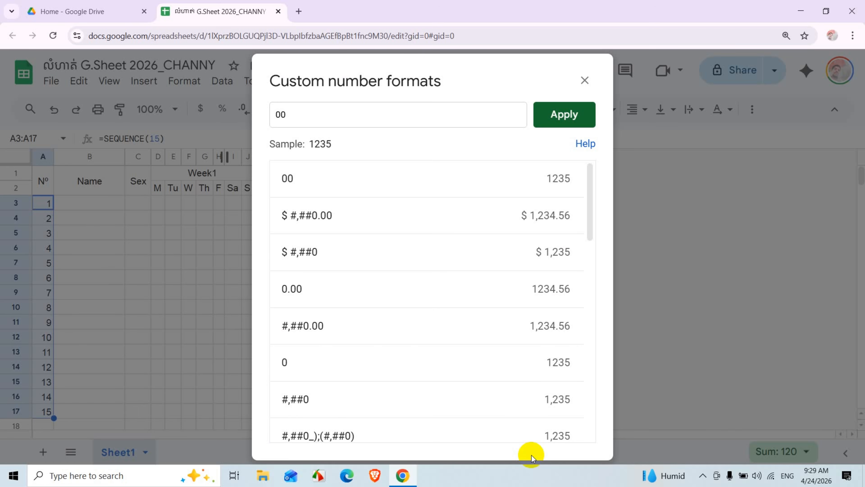
pyautogui.press('BackSpace')
pyautogui.press('BackSpace')
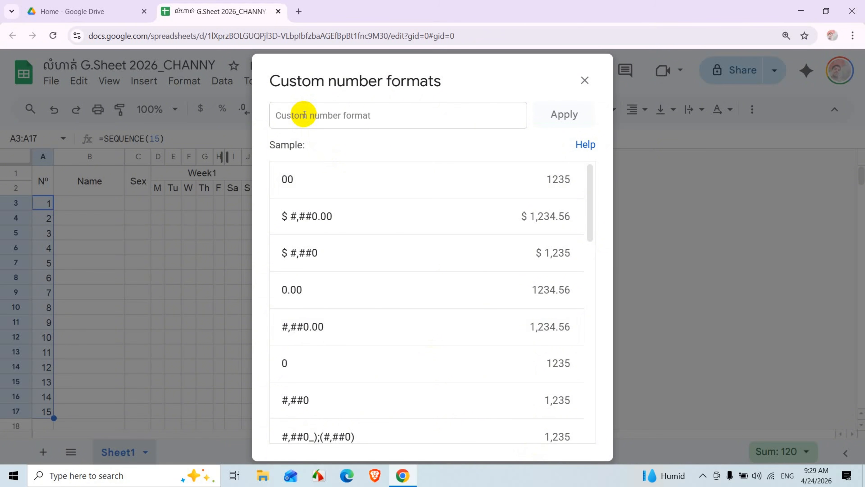
pyautogui.write('00')
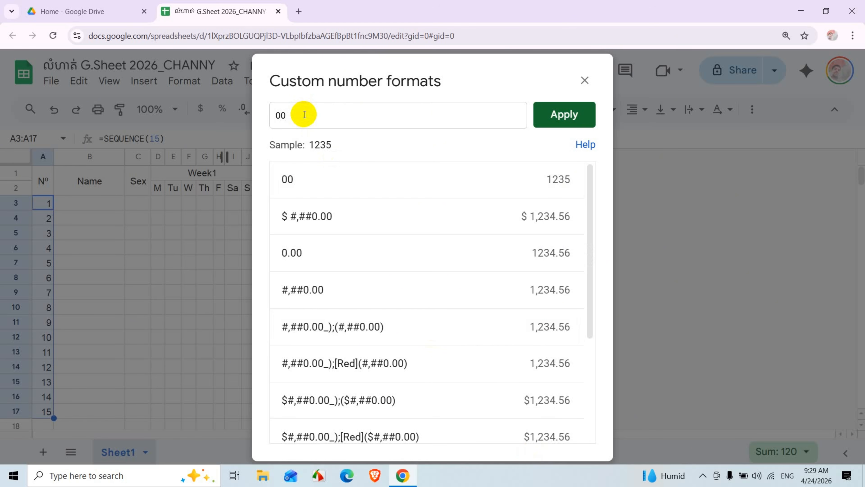
pyautogui.click(574, 114)
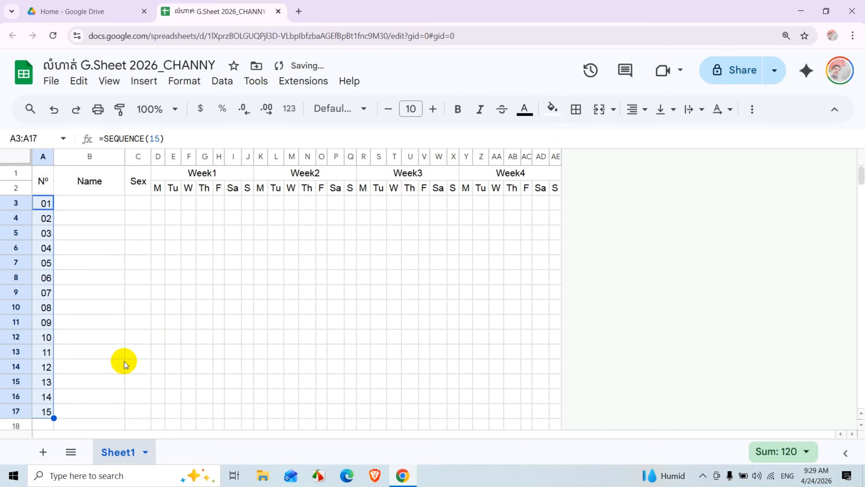
# Centre the row numbers in A3:A17 horizontally and align them to the middle vertically
pyautogui.click(645, 109)
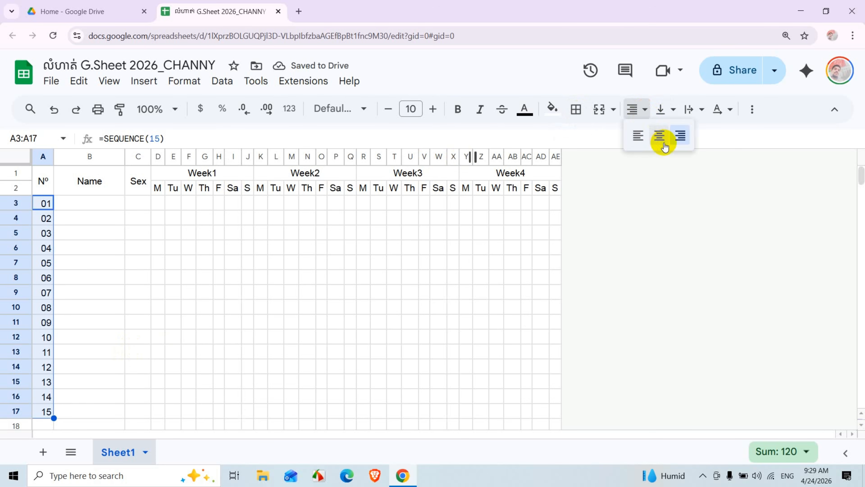
pyautogui.click(659, 136)
pyautogui.click(674, 109)
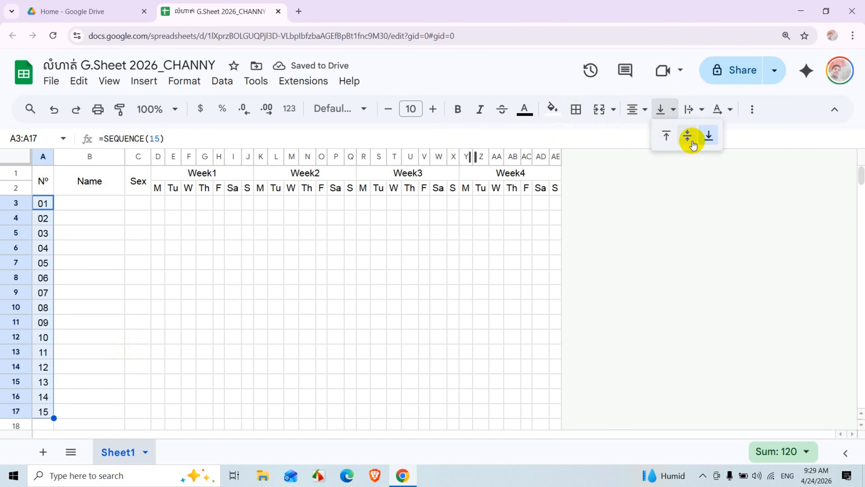
pyautogui.click(687, 135)
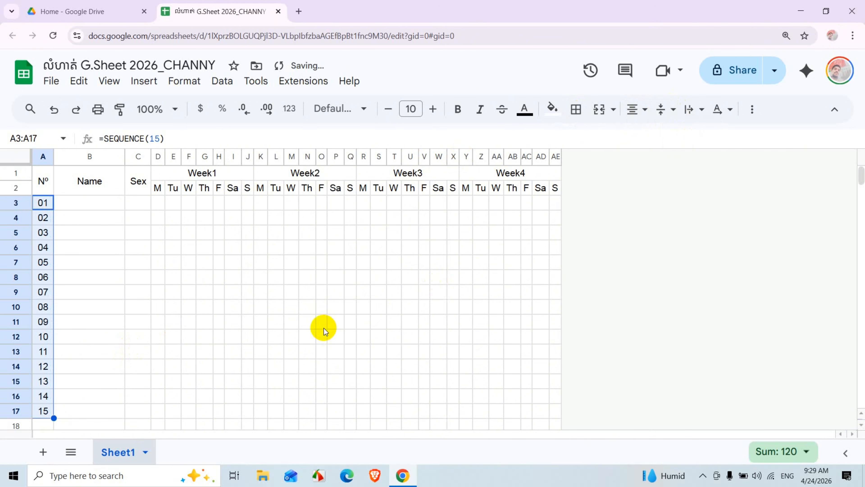
pyautogui.click(323, 327)
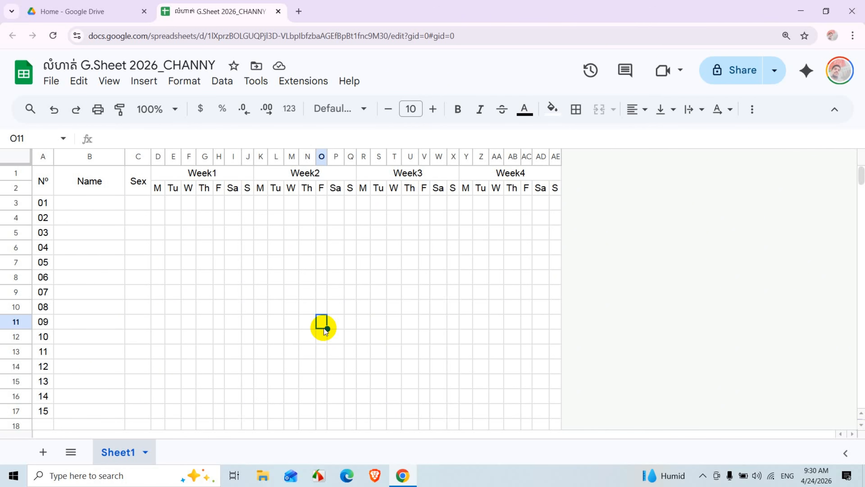
# Apply all borders to the whole table A1:AE17 and set their line style to double
pyautogui.click(252, 278)
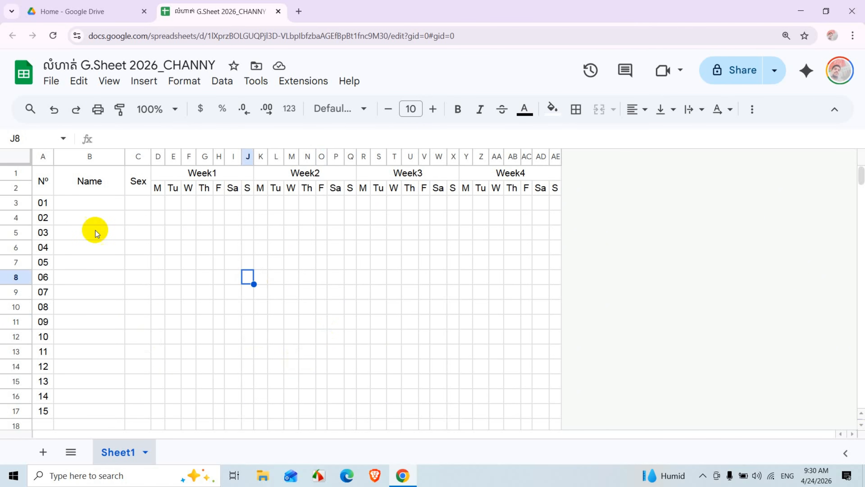
pyautogui.moveTo(41, 182); pyautogui.dragTo(523, 417)
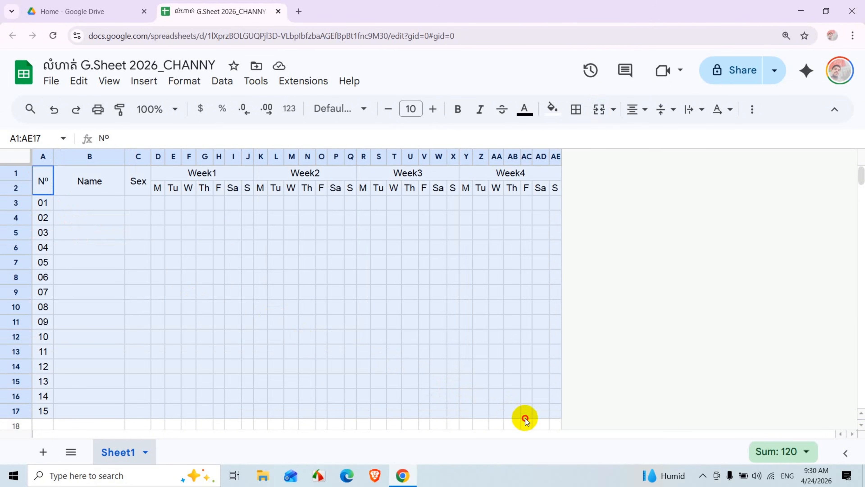
pyautogui.click(575, 109)
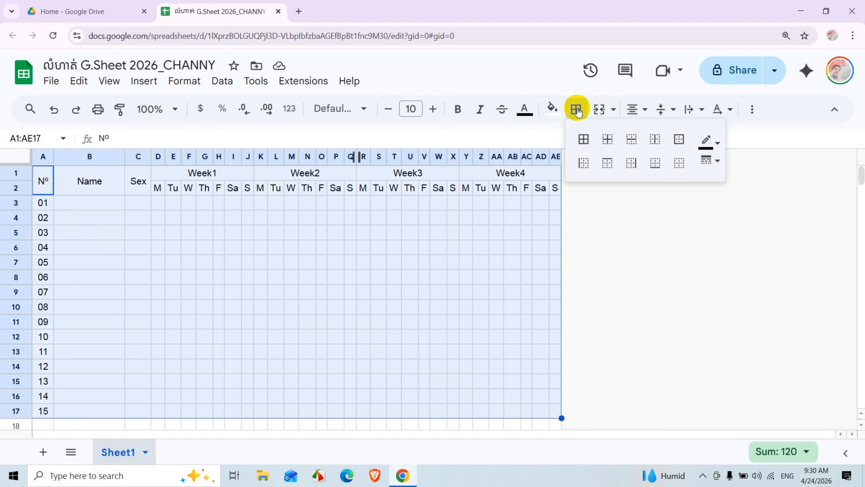
pyautogui.click(584, 143)
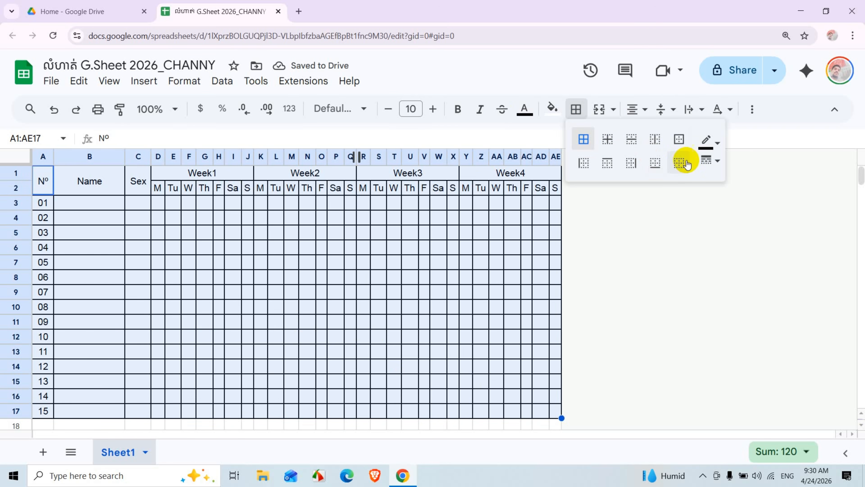
pyautogui.click(718, 162)
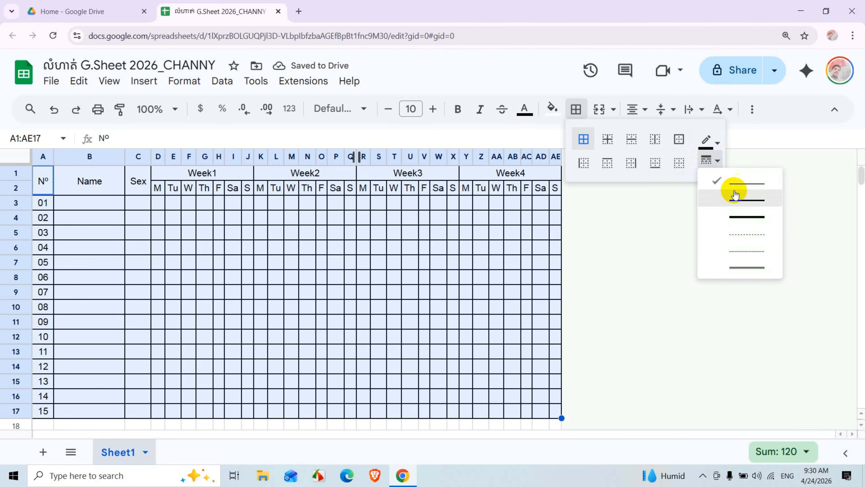
pyautogui.click(754, 269)
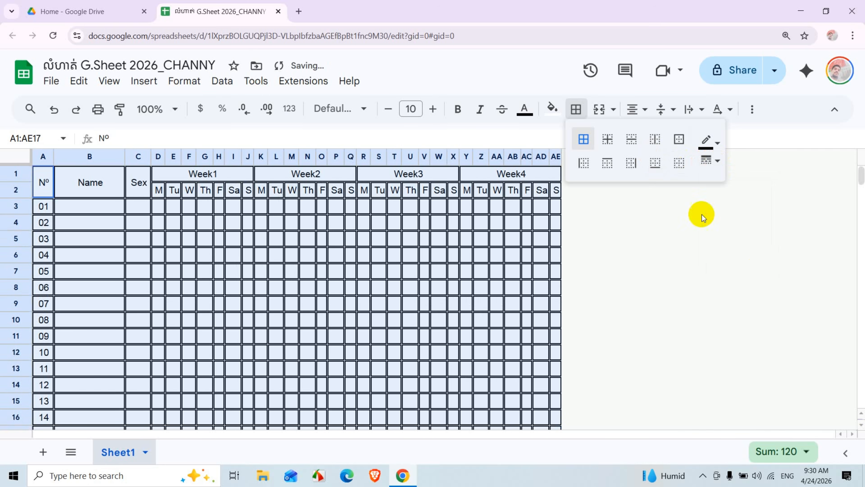
# Try a dashed line style on all borders of A1:AE17 and settle on the dotted style
pyautogui.click(712, 160)
pyautogui.click(745, 232)
pyautogui.click(712, 159)
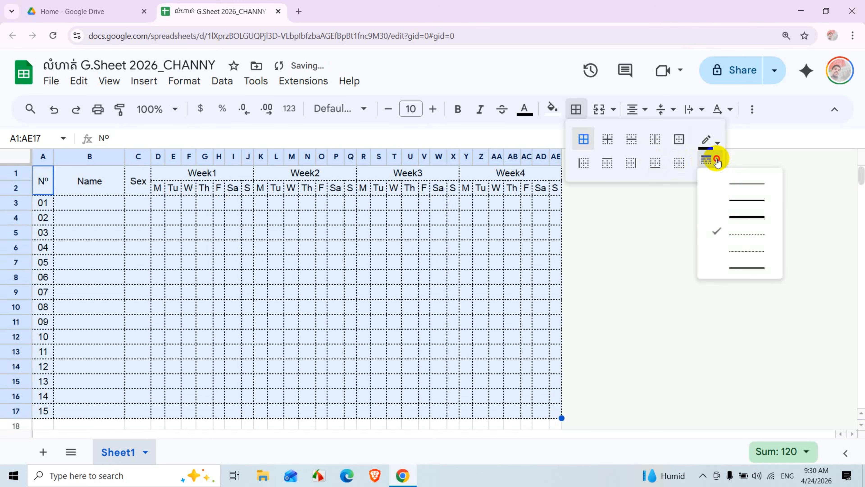
pyautogui.click(737, 245)
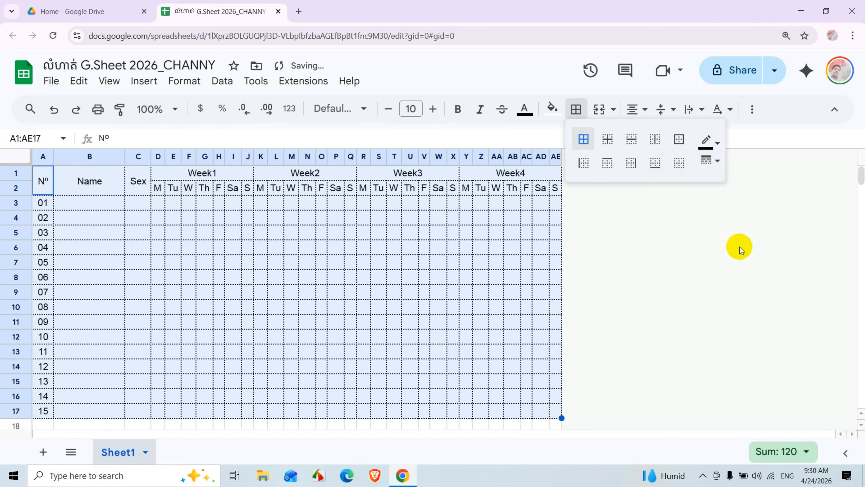
# Try red as the border colour of A1:AE17 and settle on light magenta 3
pyautogui.click(715, 141)
pyautogui.click(728, 205)
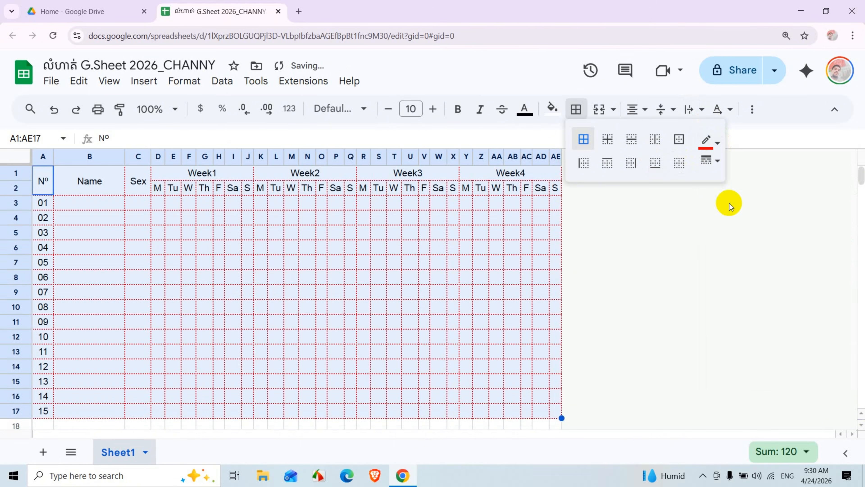
pyautogui.click(716, 139)
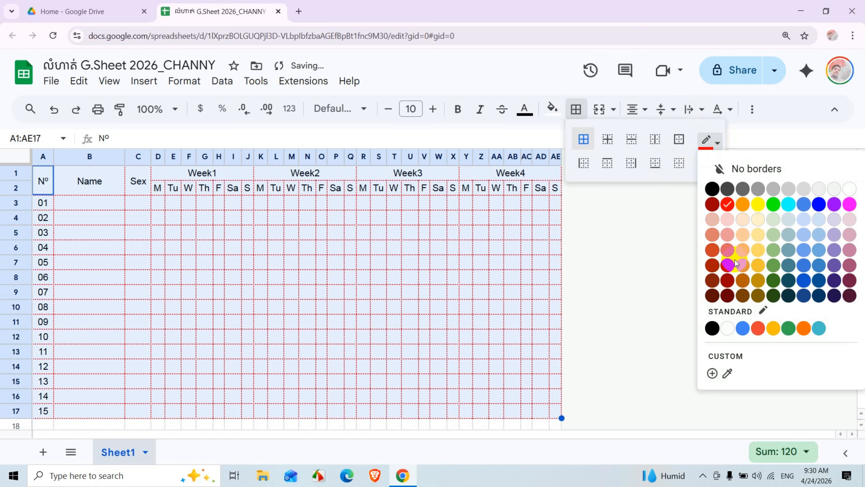
pyautogui.click(848, 219)
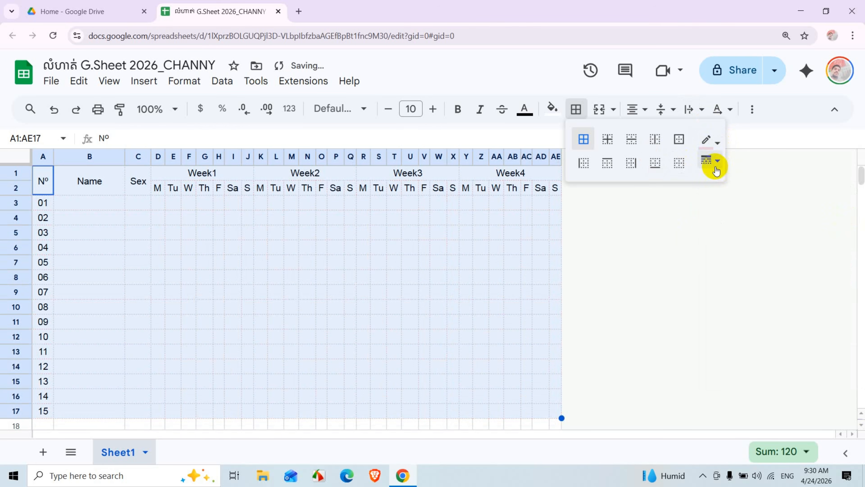
pyautogui.click(524, 110)
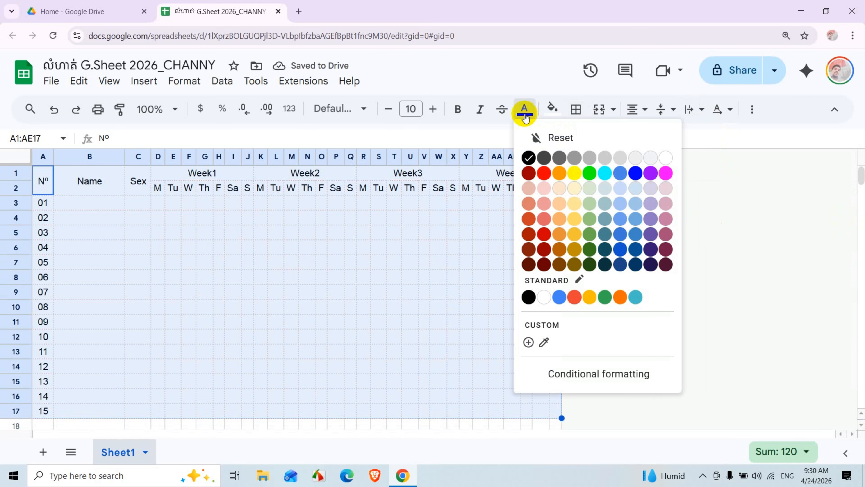
pyautogui.click(441, 136)
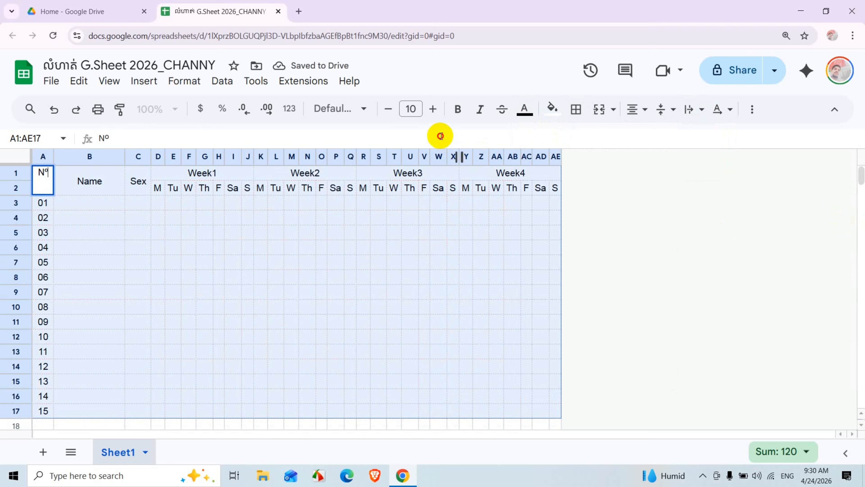
pyautogui.click(121, 181)
pyautogui.click(16, 173)
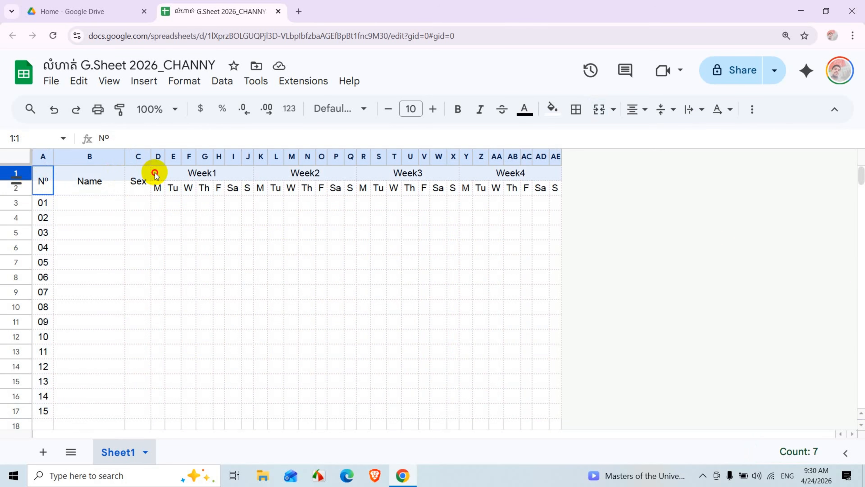
pyautogui.click(137, 181)
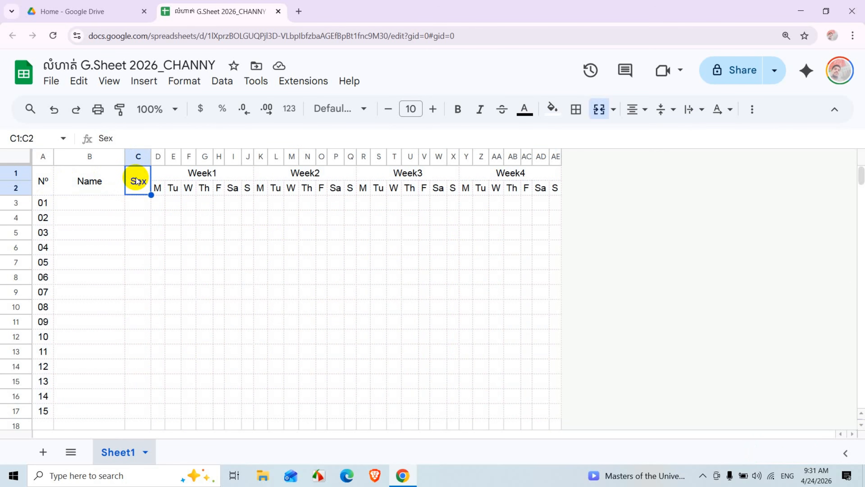
# Set the text colour of the Nº, Name and Sex headings in A1:C2 to red
pyautogui.moveTo(41, 182); pyautogui.dragTo(135, 179)
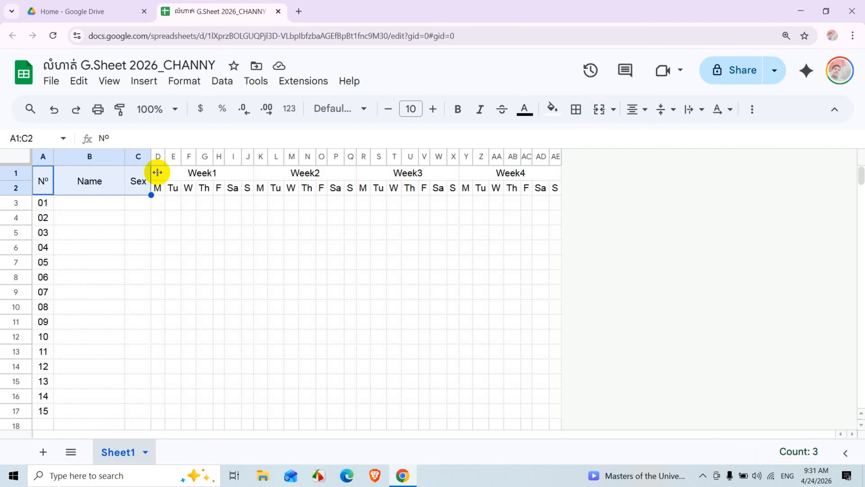
pyautogui.click(525, 109)
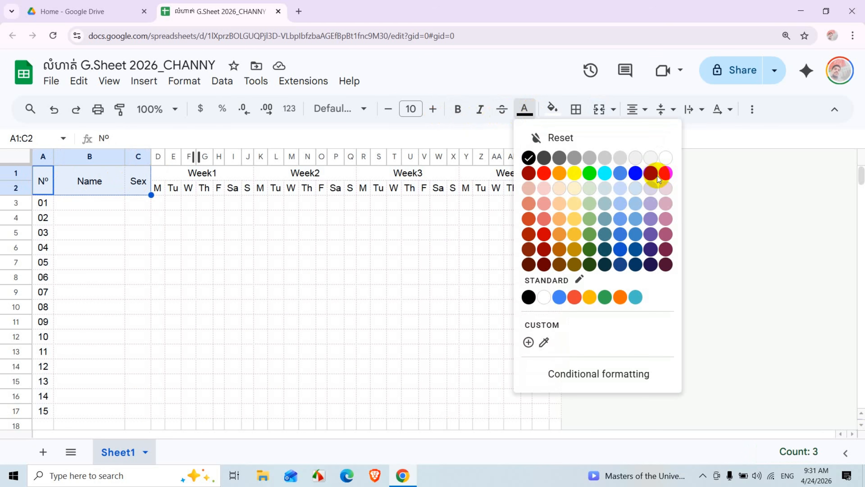
pyautogui.click(544, 173)
pyautogui.click(336, 262)
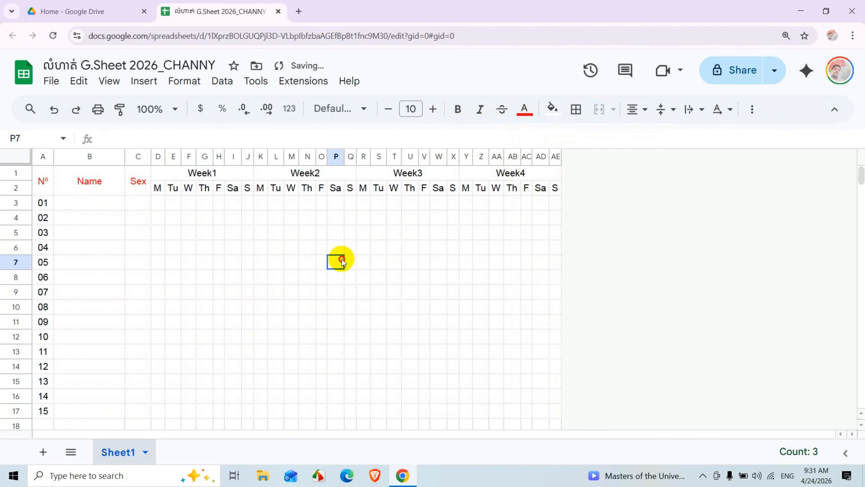
# Set the text colour of the Week1 to Week4 headings in D1:AE1 to red
pyautogui.moveTo(196, 179); pyautogui.dragTo(517, 177)
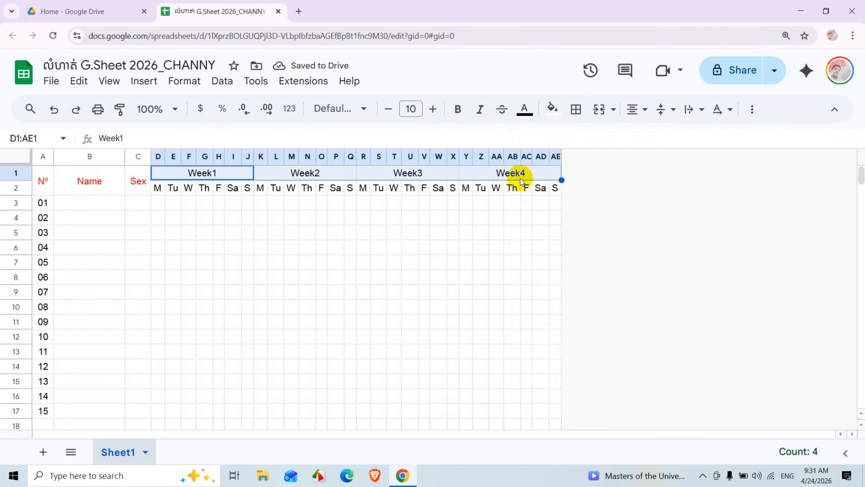
pyautogui.click(534, 118)
pyautogui.click(544, 173)
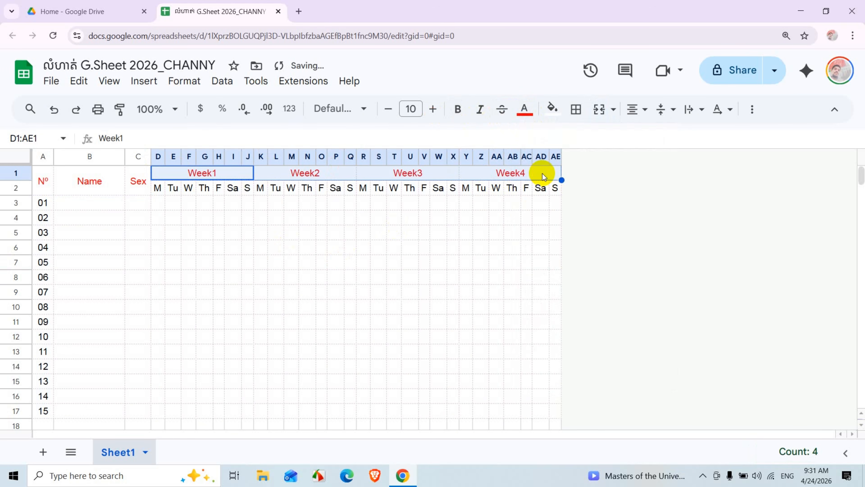
pyautogui.click(410, 262)
# Set the text colour of the weekday labels in D2:AE2 to dark blue 3
pyautogui.moveTo(158, 187); pyautogui.dragTo(549, 162)
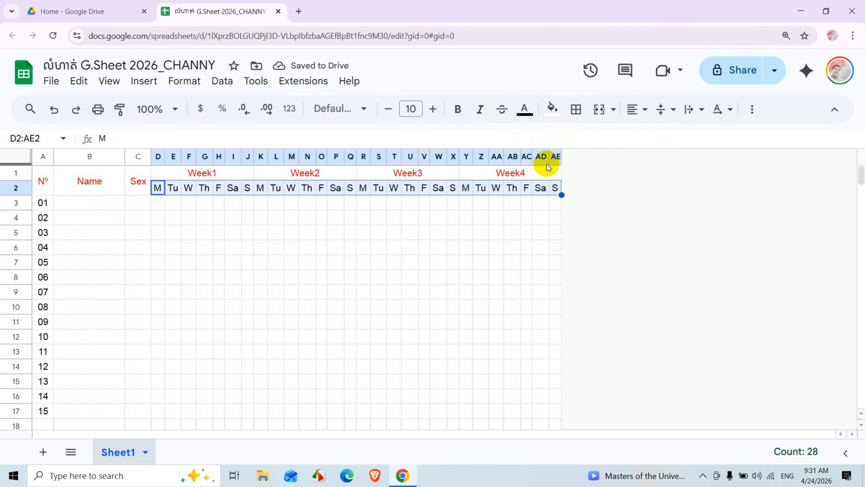
pyautogui.click(524, 110)
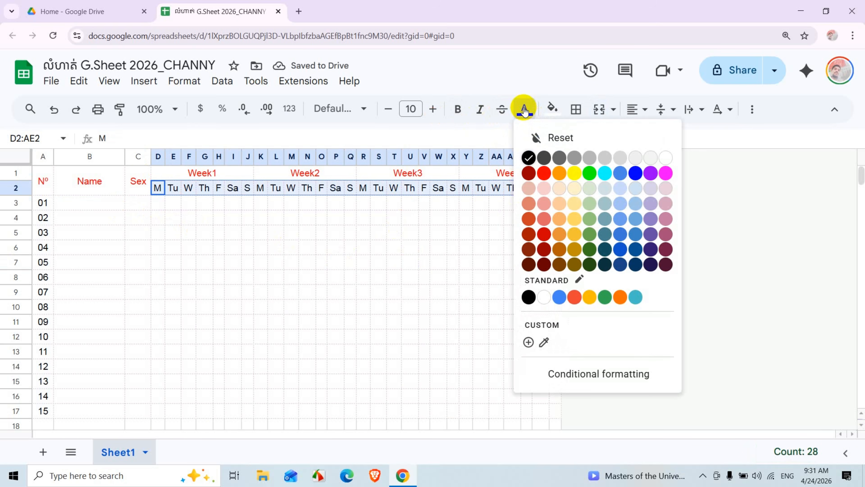
pyautogui.click(636, 273)
pyautogui.click(465, 276)
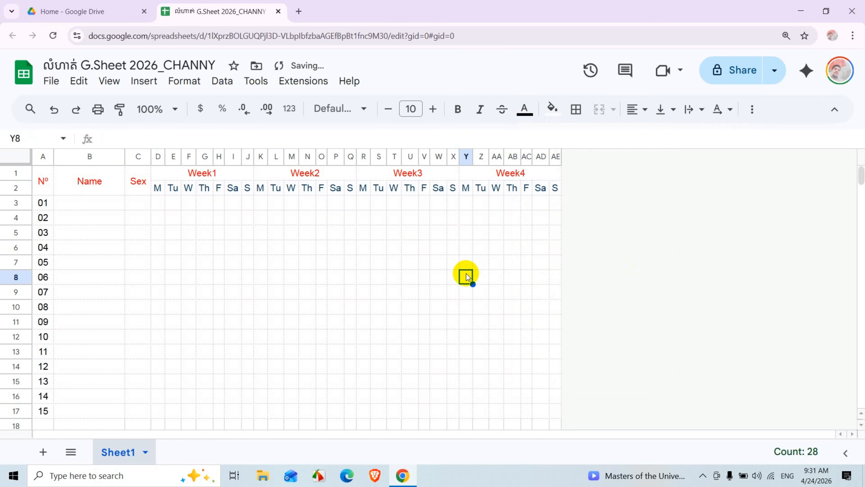
# Make all the headings in the two header rows, A1:AE2, bold
pyautogui.moveTo(42, 179); pyautogui.dragTo(468, 182)
pyautogui.click(458, 109)
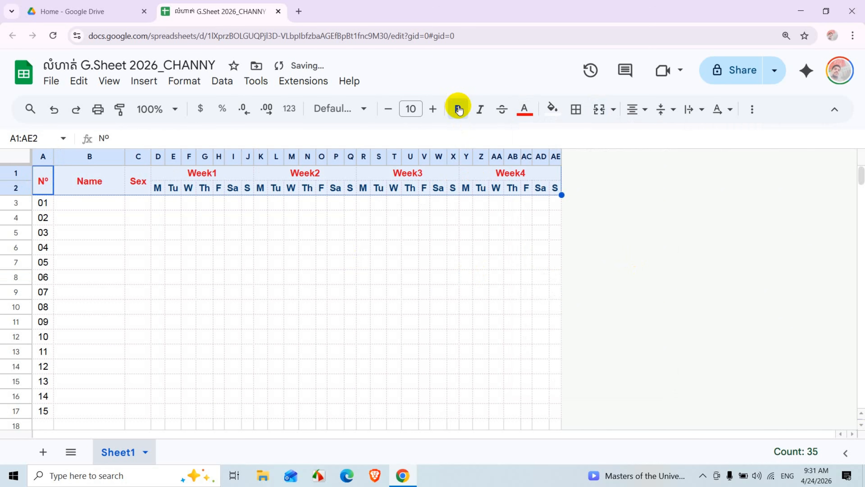
pyautogui.click(350, 262)
# Change the font of the Nº, Name and Sex headings in A1:C2 to Koulen
pyautogui.moveTo(43, 180); pyautogui.dragTo(135, 179)
pyautogui.click(357, 109)
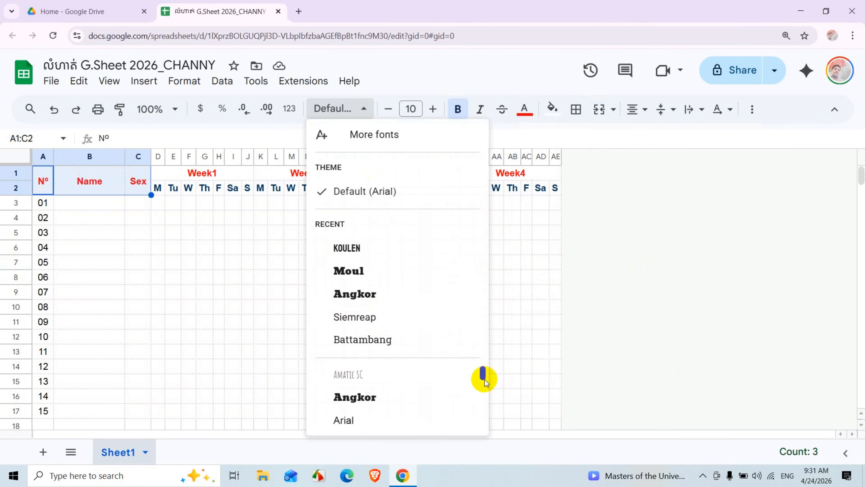
pyautogui.moveTo(483, 374); pyautogui.dragTo(483, 397)
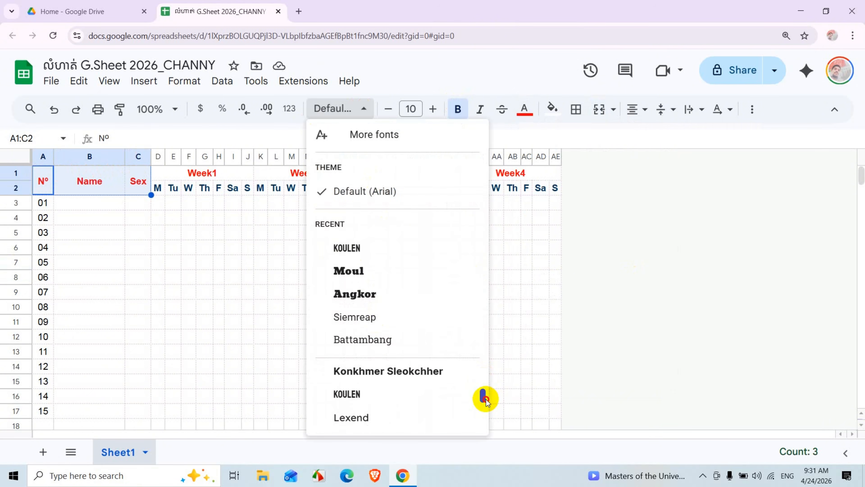
pyautogui.click(380, 395)
pyautogui.click(380, 399)
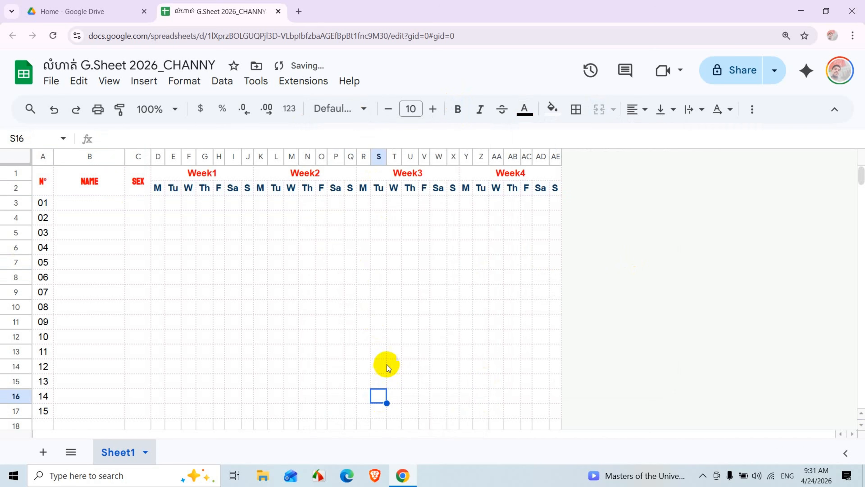
# Increase the font size of the headings in A1:C2 to 13 and remove their bold formatting
pyautogui.click(433, 110)
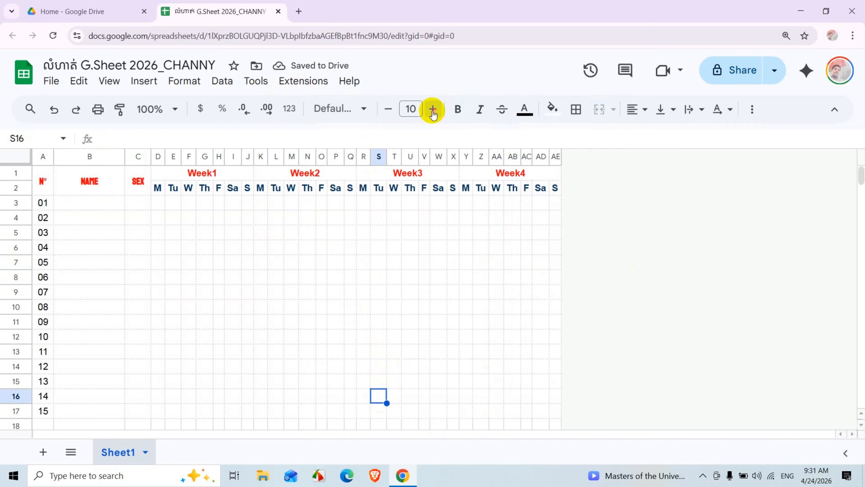
pyautogui.click(432, 110)
pyautogui.moveTo(41, 180); pyautogui.dragTo(140, 179)
pyautogui.click(433, 110)
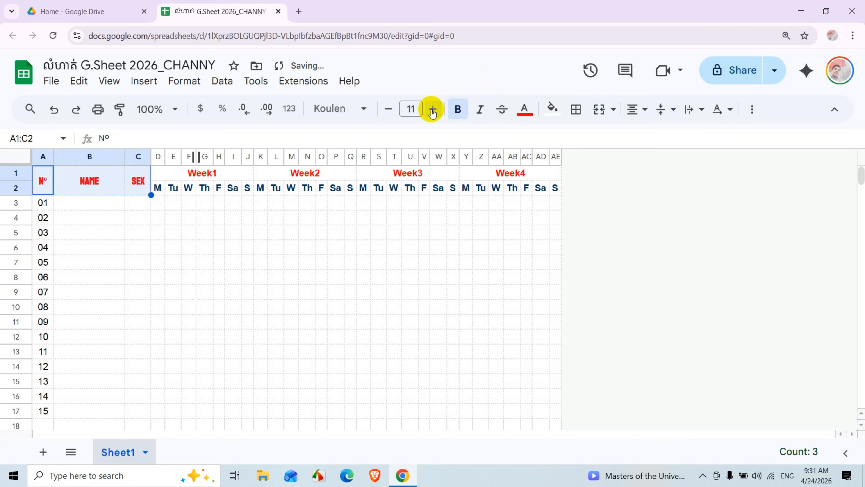
pyautogui.click(432, 109)
pyautogui.click(432, 110)
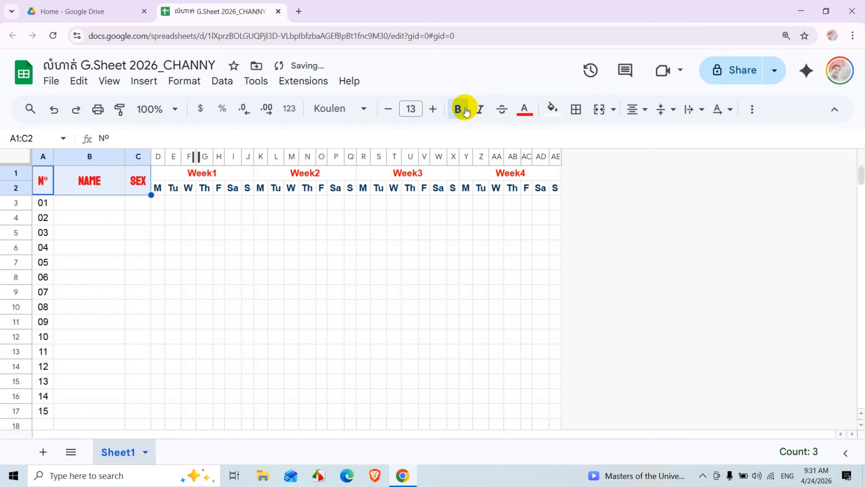
pyautogui.click(458, 109)
# Change the font of the Week1 to Week4 headings in D1:AE1 to Bayon and remove their bold formatting
pyautogui.click(231, 172)
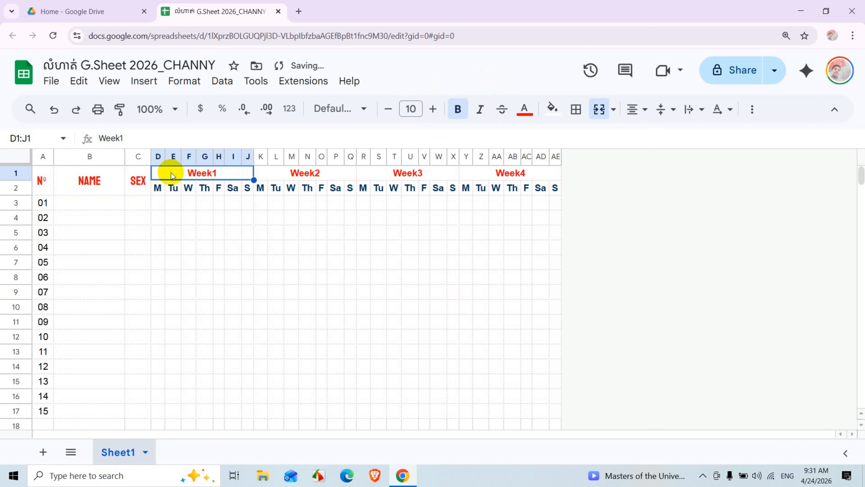
pyautogui.moveTo(171, 173); pyautogui.dragTo(509, 172)
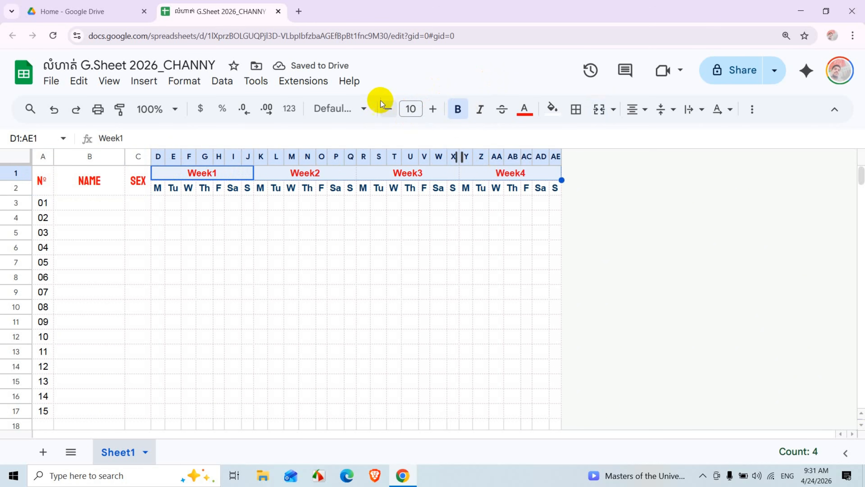
pyautogui.click(365, 109)
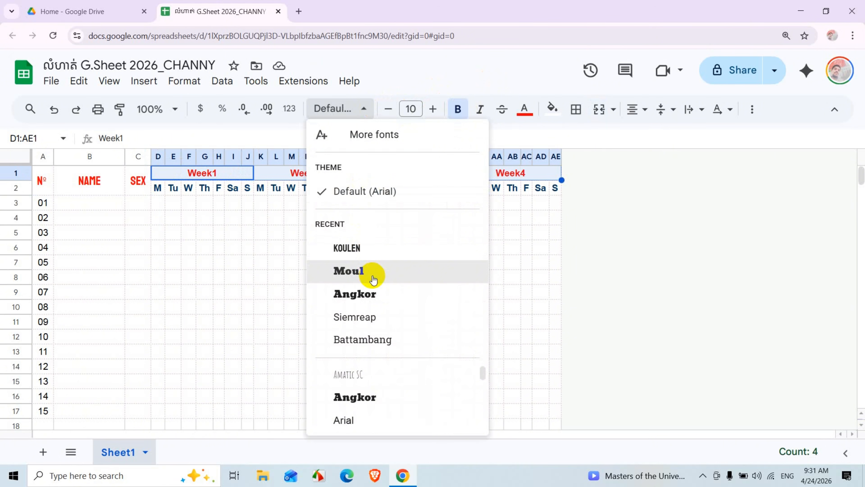
pyautogui.scroll(-2, 370, 422)
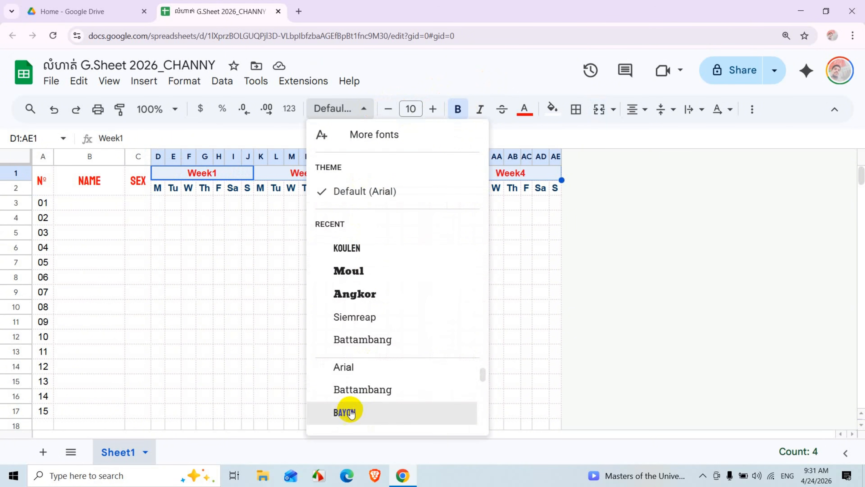
pyautogui.click(354, 412)
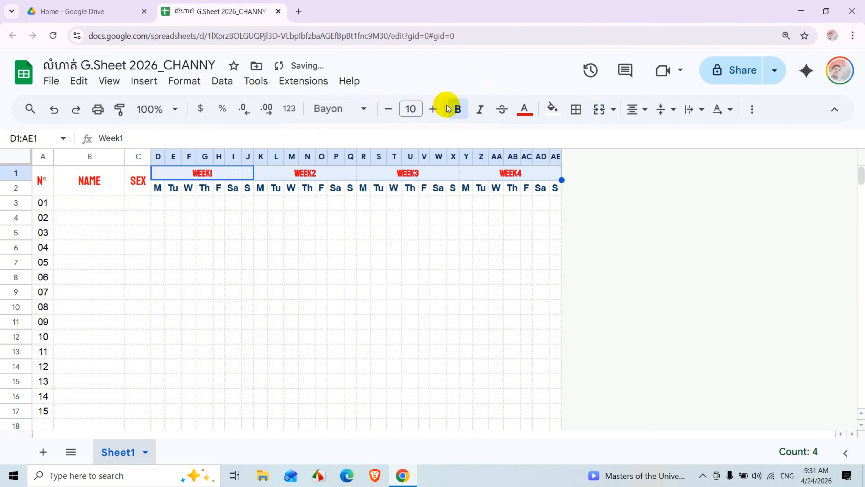
pyautogui.click(457, 109)
pyautogui.scroll(1, 339, 282)
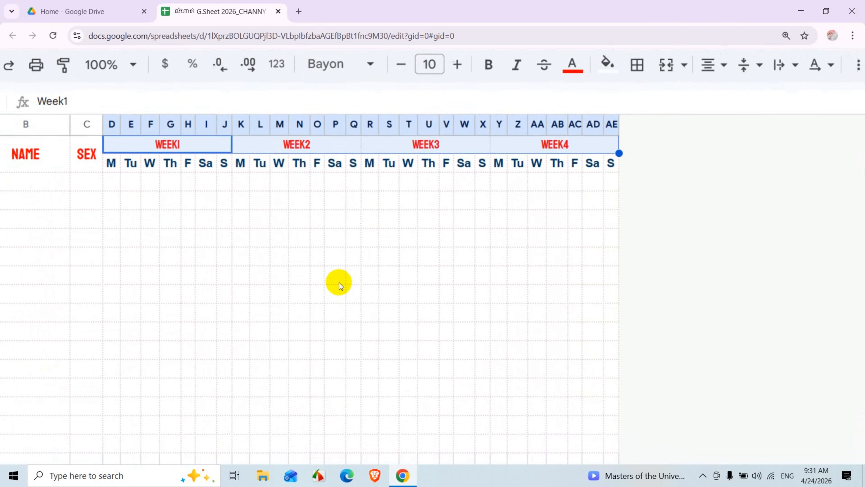
pyautogui.hscroll(-3, 339, 282)
pyautogui.scroll(2, 339, 282)
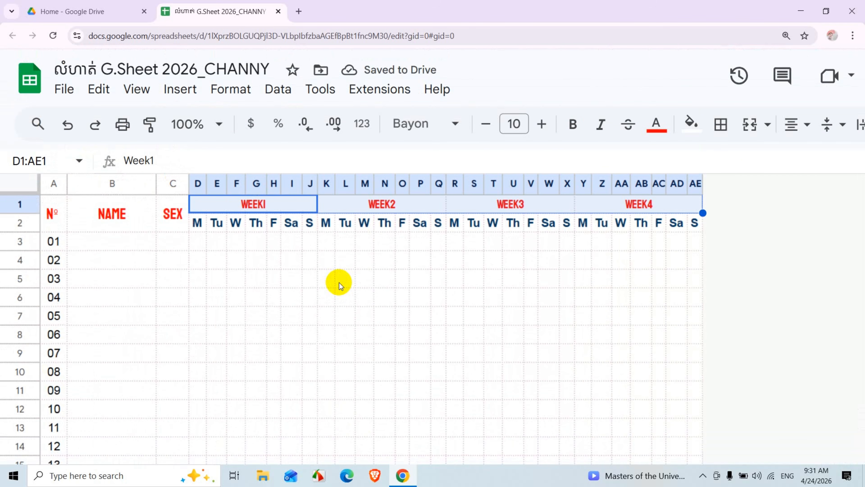
pyautogui.click(340, 283)
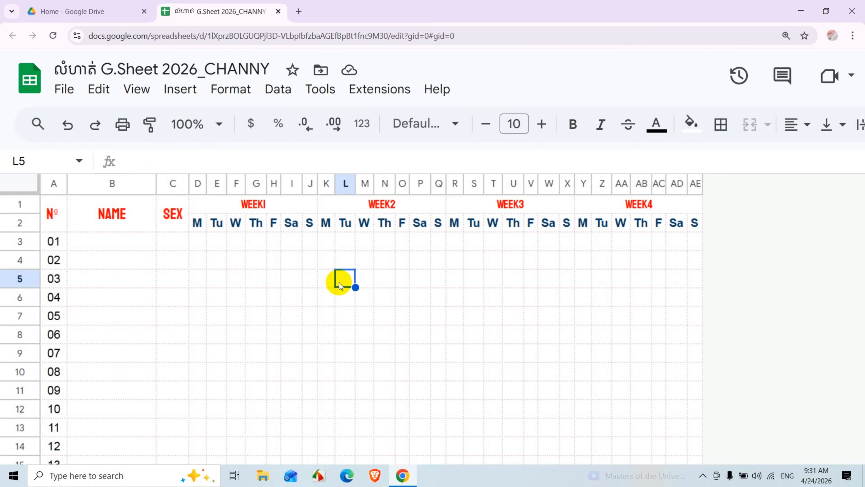
pyautogui.scroll(-5, 314, 307)
pyautogui.scroll(5, 315, 308)
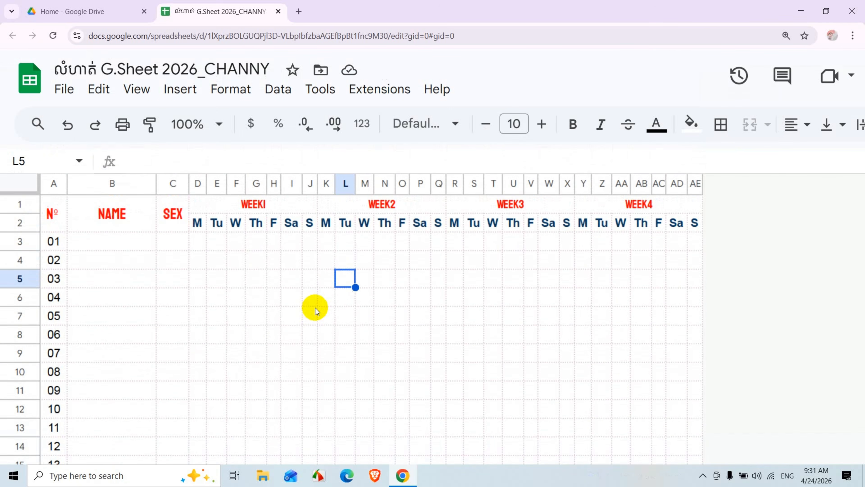
pyautogui.scroll(-3, 315, 308)
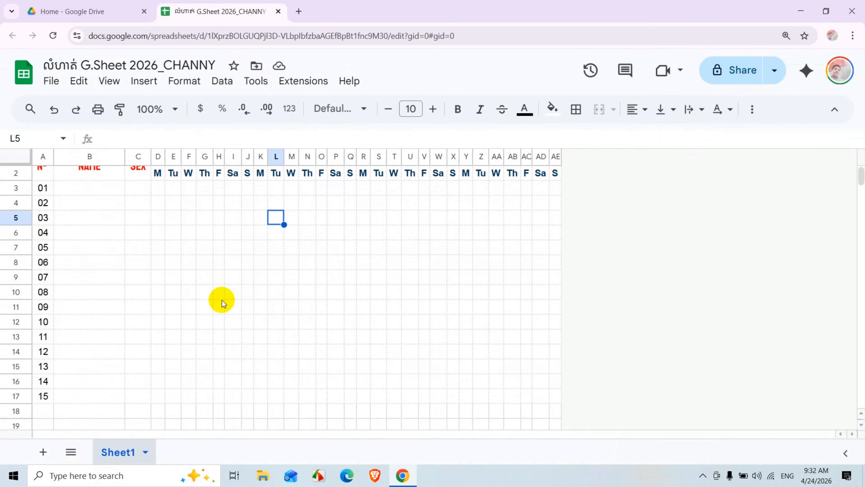
pyautogui.scroll(1, 82, 218)
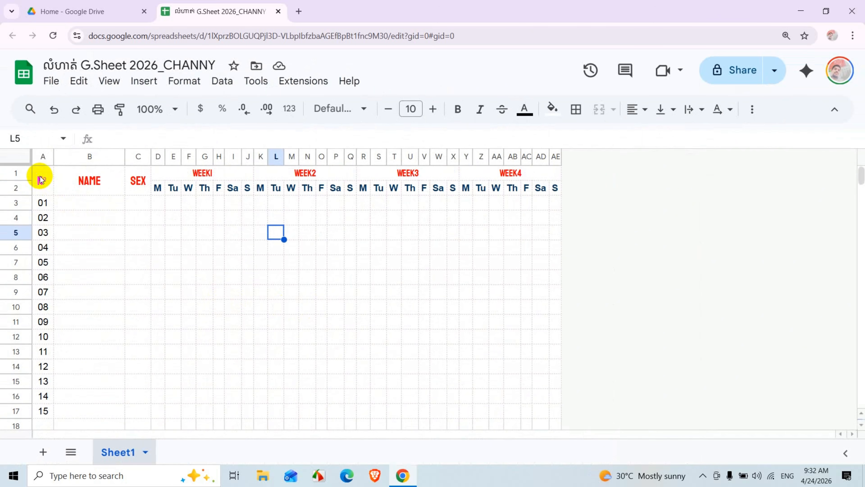
# Apply dark purple borders to all cells of the table range A1:AE17
pyautogui.moveTo(40, 179)
pyautogui.mouseDown()
pyautogui.moveTo(228, 303)
pyautogui.moveTo(516, 403)
pyautogui.moveTo(523, 417)
pyautogui.mouseUp()
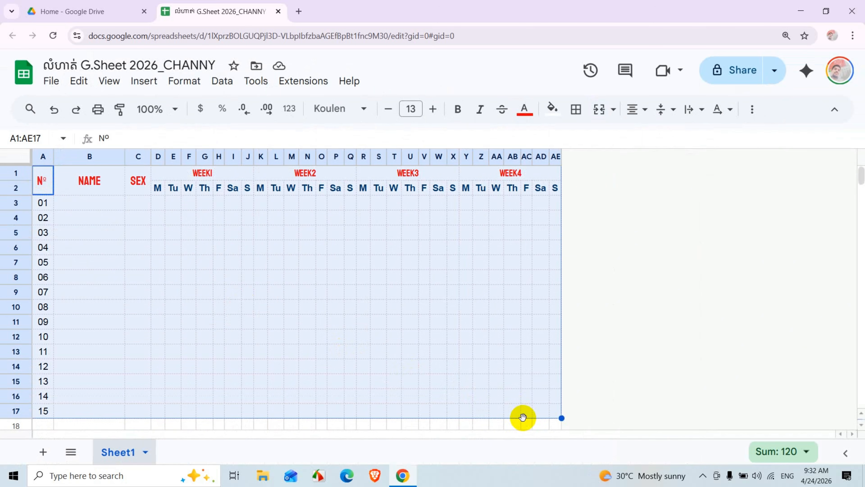
pyautogui.click(575, 109)
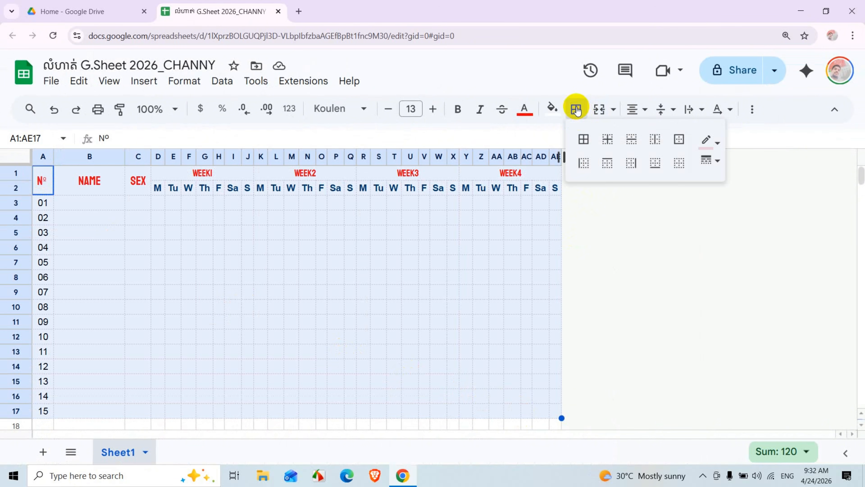
pyautogui.click(710, 141)
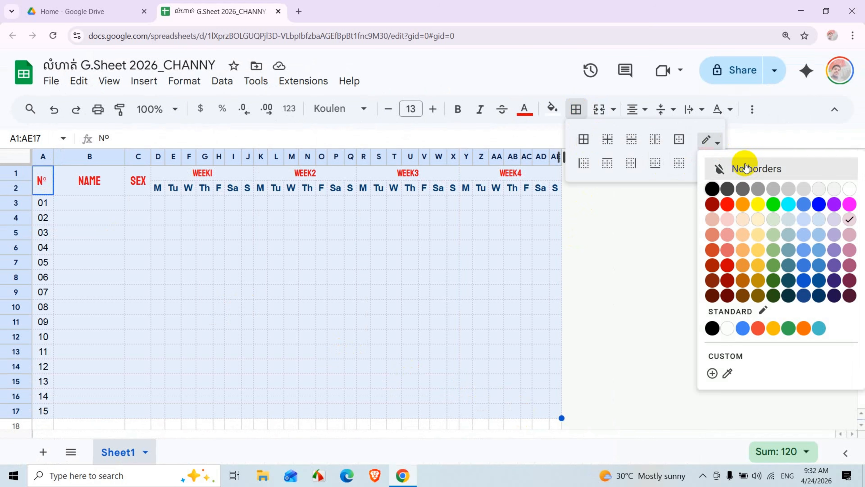
pyautogui.click(834, 279)
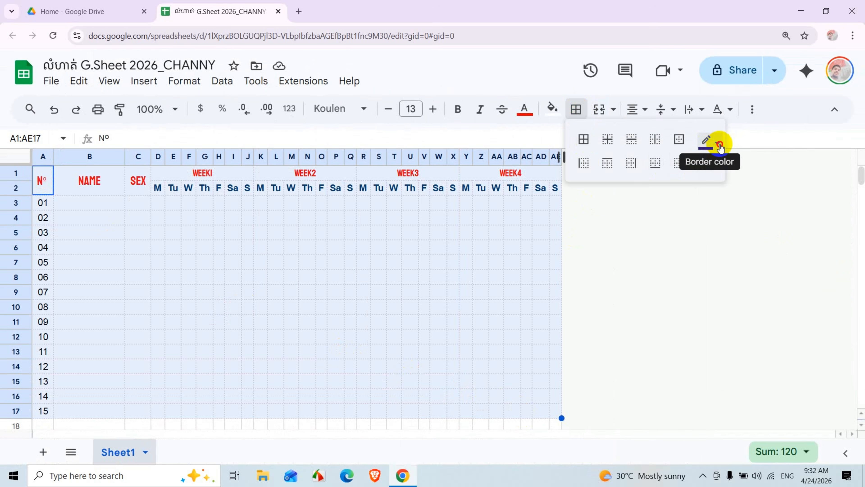
pyautogui.click(715, 141)
pyautogui.click(835, 281)
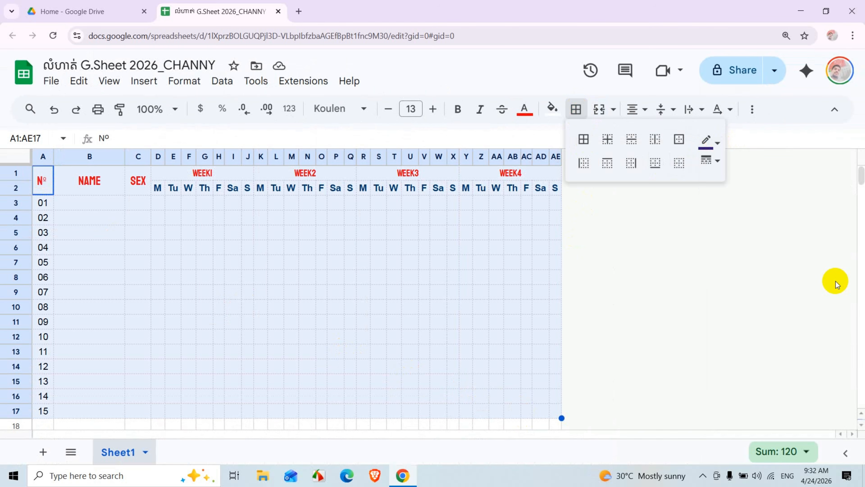
pyautogui.click(583, 142)
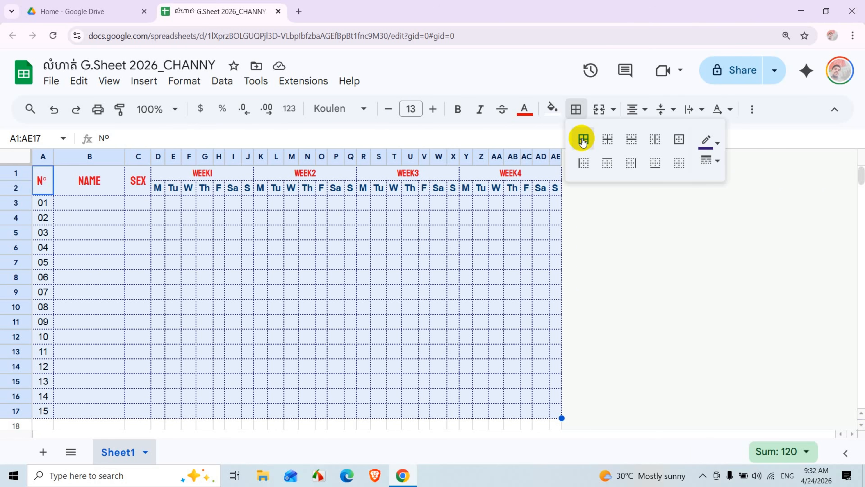
# Recolour all borders of A1:AE17, trying magenta and settling on blue
pyautogui.click(717, 143)
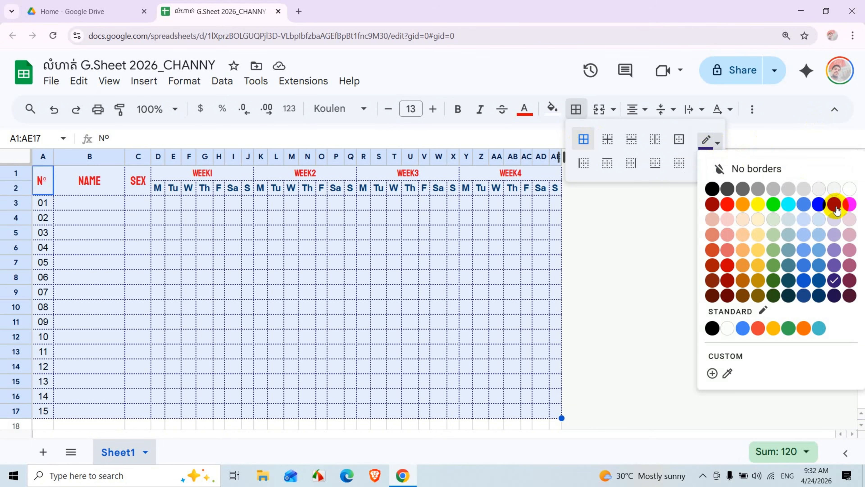
pyautogui.click(850, 205)
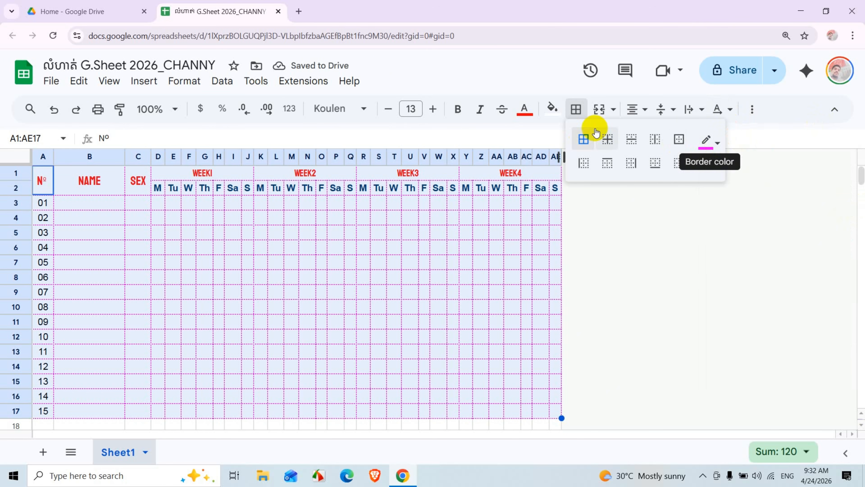
pyautogui.click(718, 143)
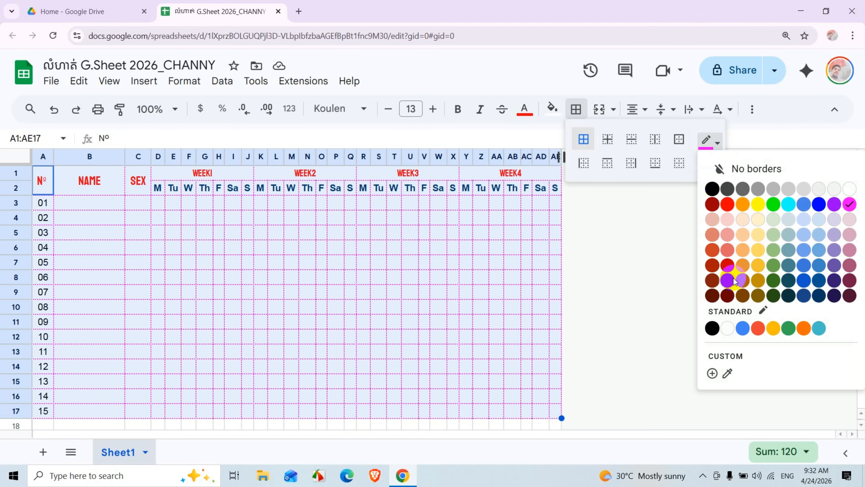
pyautogui.click(806, 280)
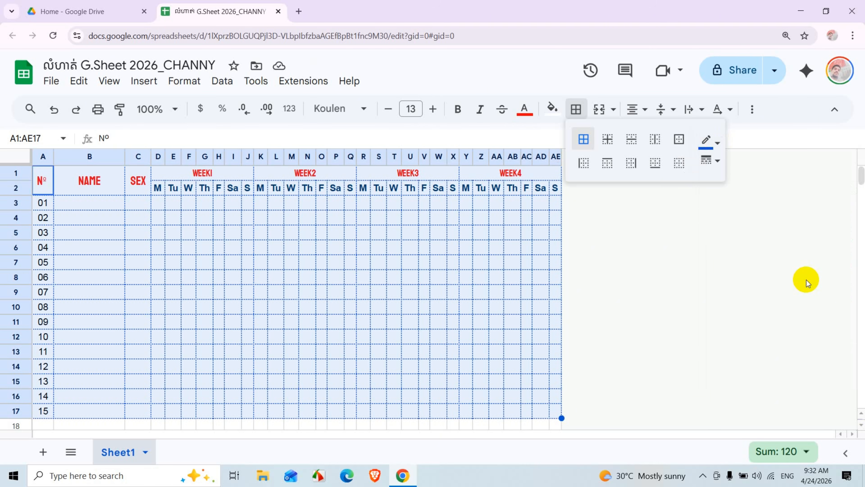
pyautogui.click(390, 283)
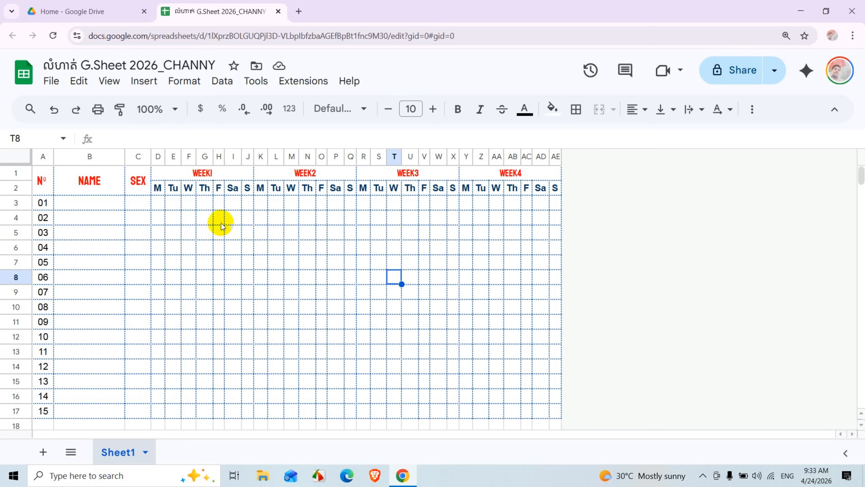
pyautogui.click(182, 171)
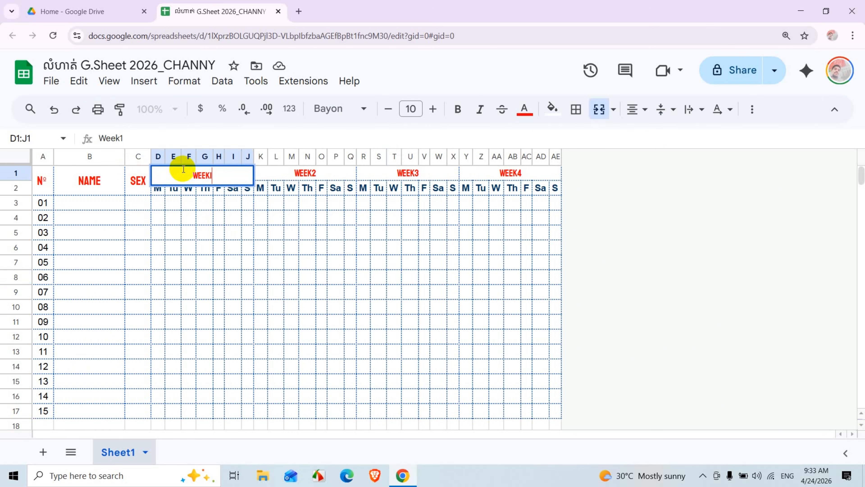
pyautogui.click(140, 234)
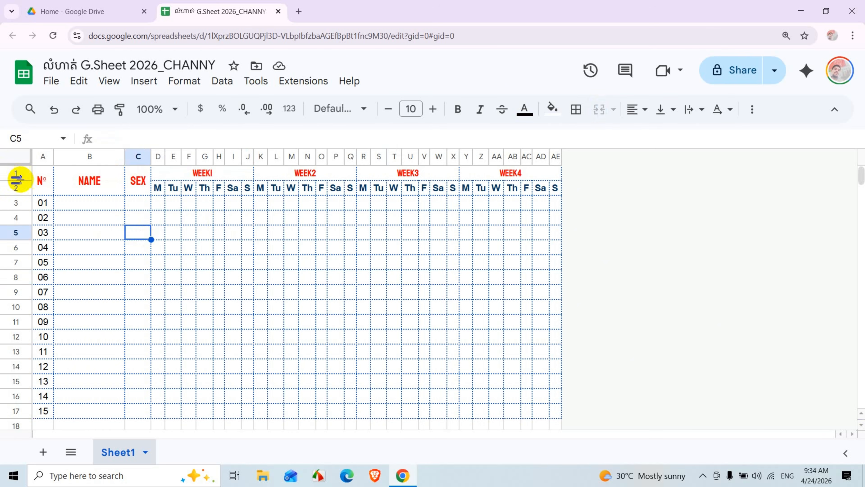
pyautogui.click(13, 172)
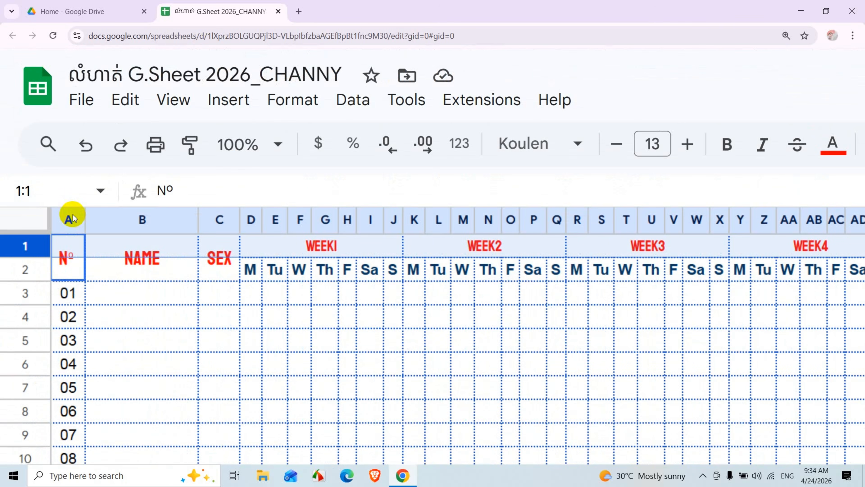
pyautogui.click(160, 392)
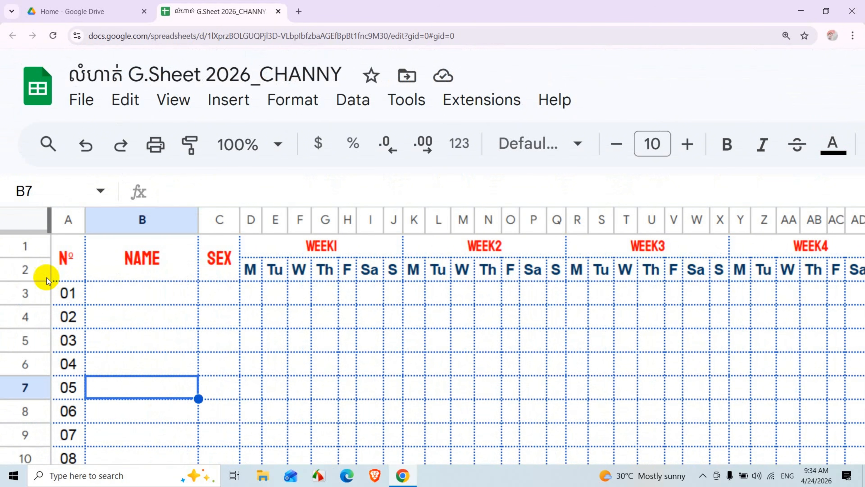
pyautogui.click(14, 246)
pyautogui.rightClick(14, 247)
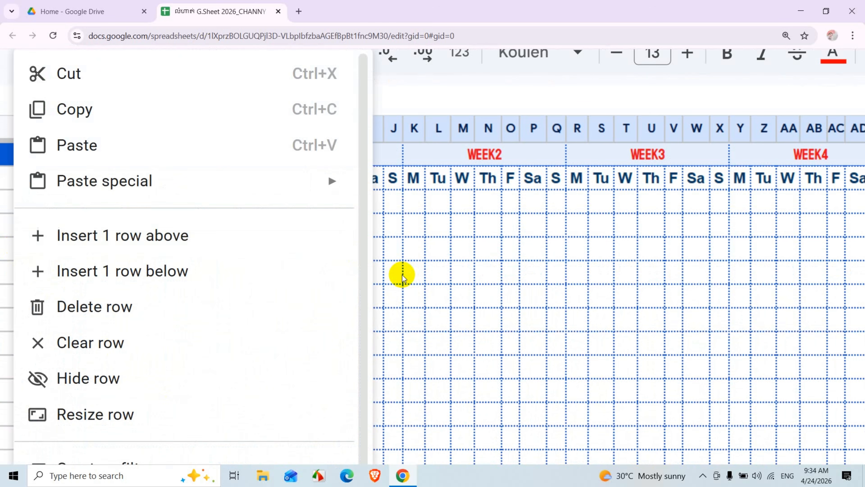
pyautogui.click(400, 273)
pyautogui.click(14, 246)
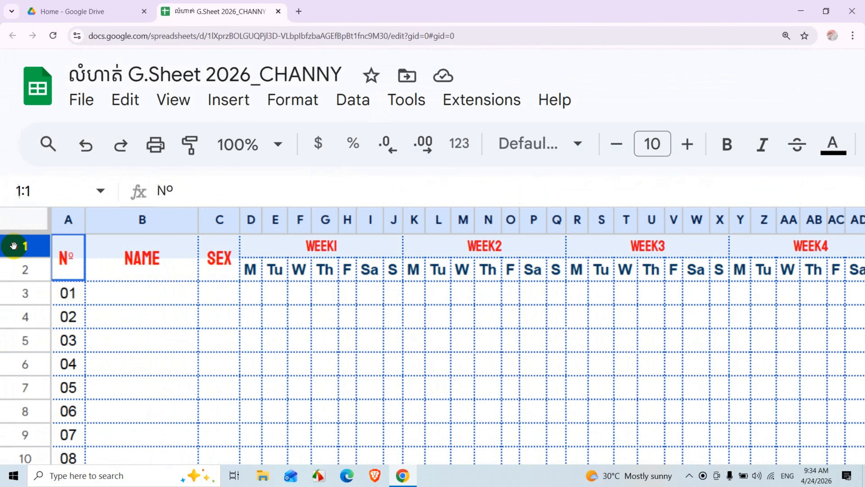
pyautogui.click(367, 391)
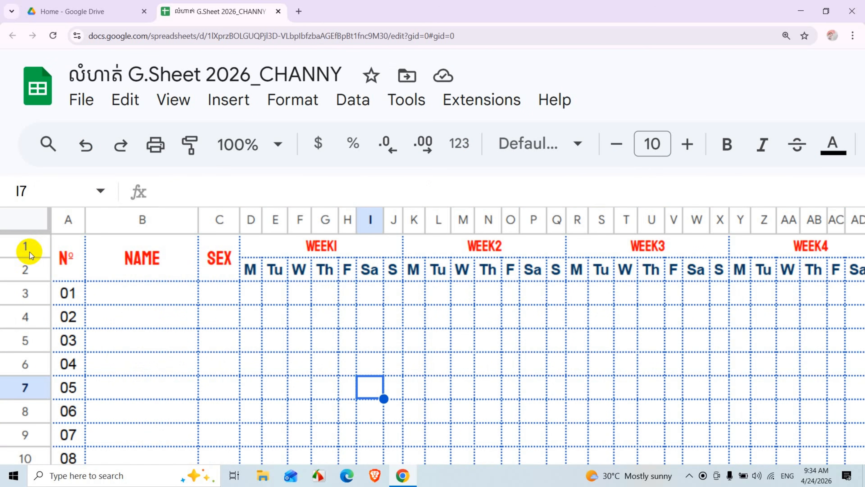
pyautogui.rightClick(18, 246)
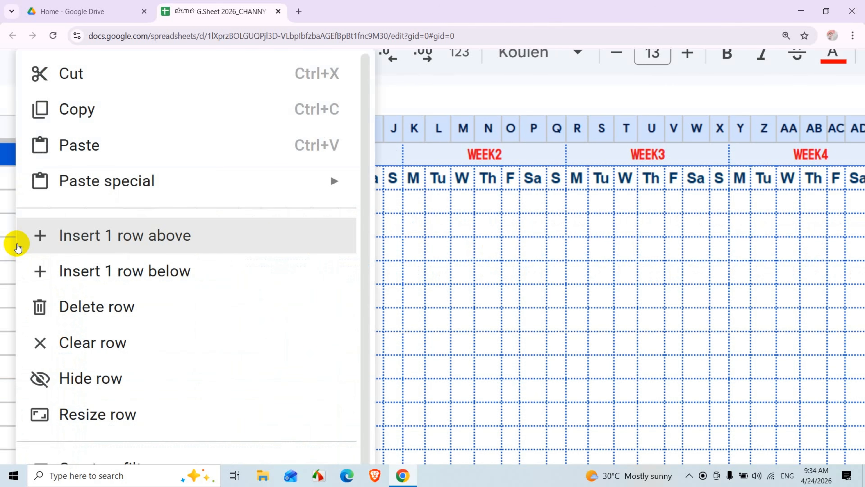
pyautogui.click(405, 289)
pyautogui.rightClick(21, 246)
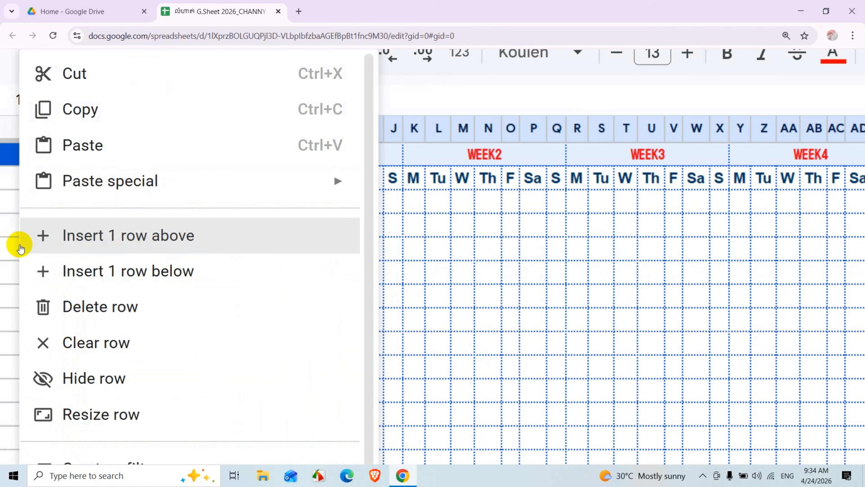
pyautogui.click(469, 349)
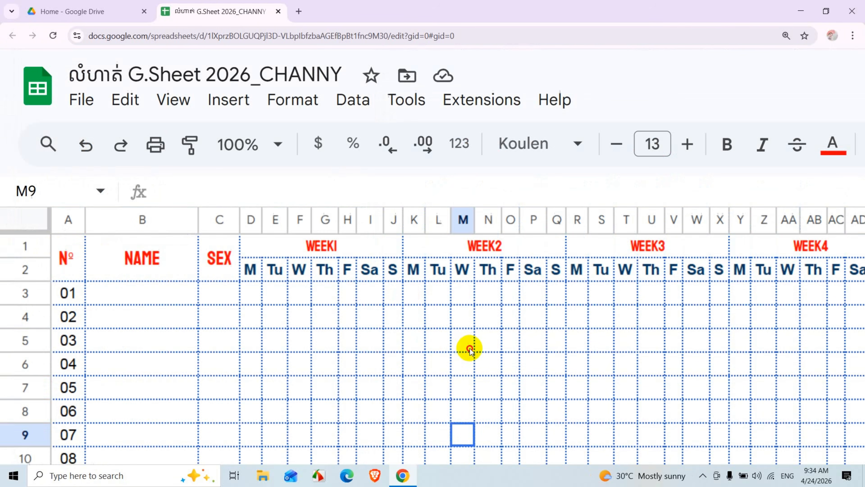
# Insert one row above row 1, the Week1 to Week4 heading row
pyautogui.click(13, 246)
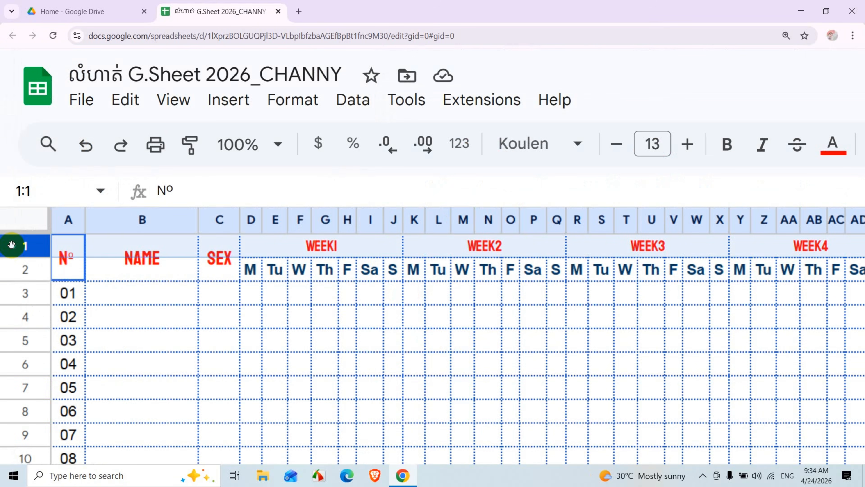
pyautogui.rightClick(13, 247)
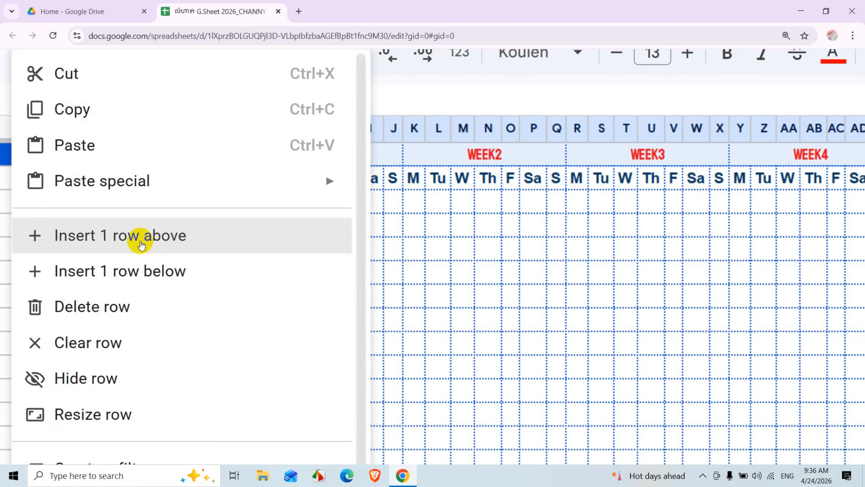
pyautogui.click(141, 245)
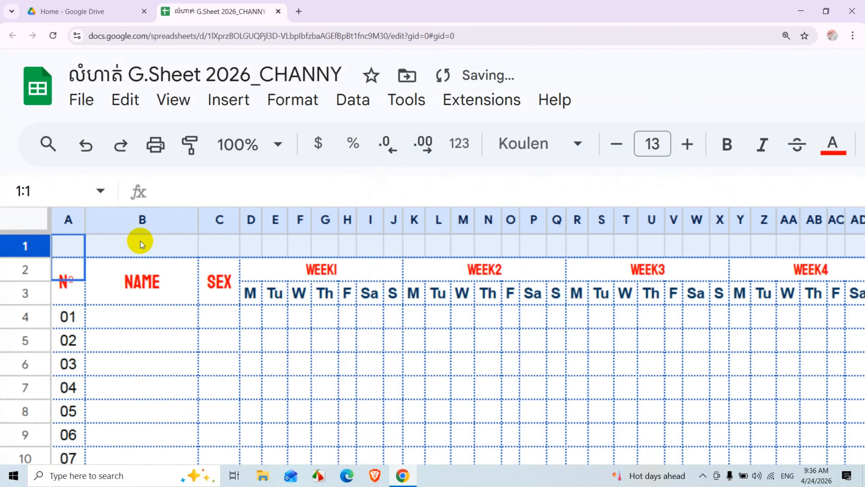
pyautogui.click(243, 363)
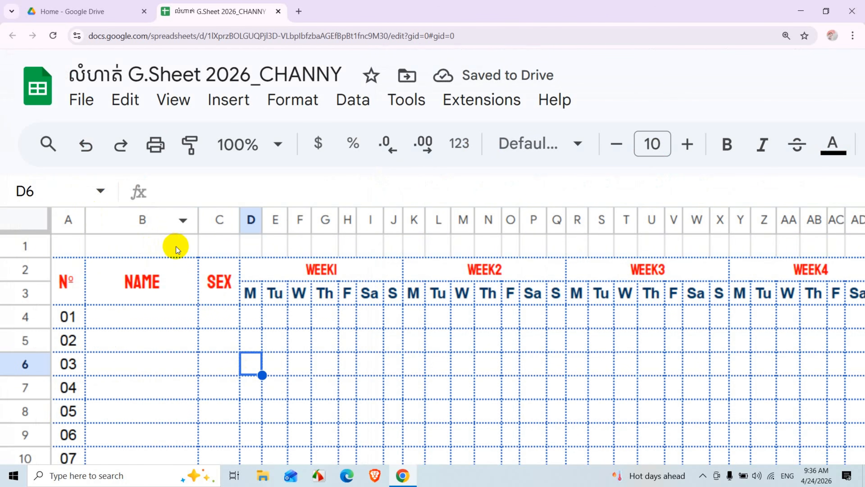
# Insert one more row below the empty row 1, above the table headings
pyautogui.hotkey('ctrl', '-')
pyautogui.hotkey('ctrl', '-')
pyautogui.hotkey('ctrl', '-')
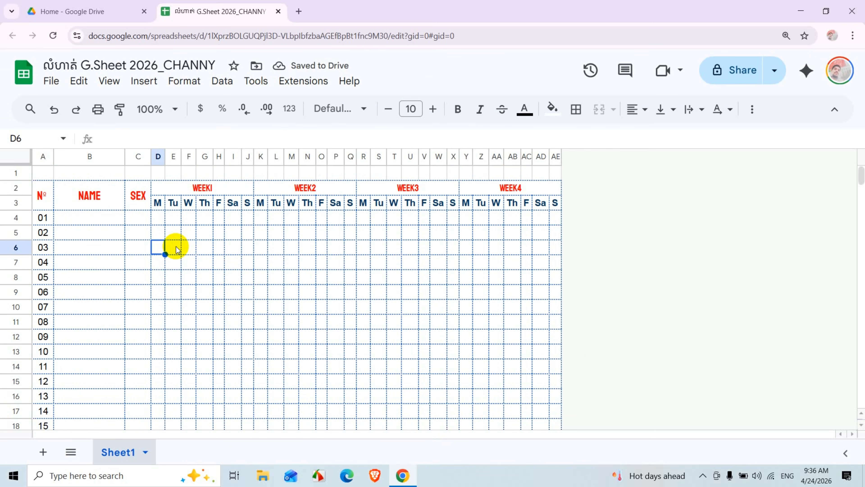
pyautogui.click(13, 170)
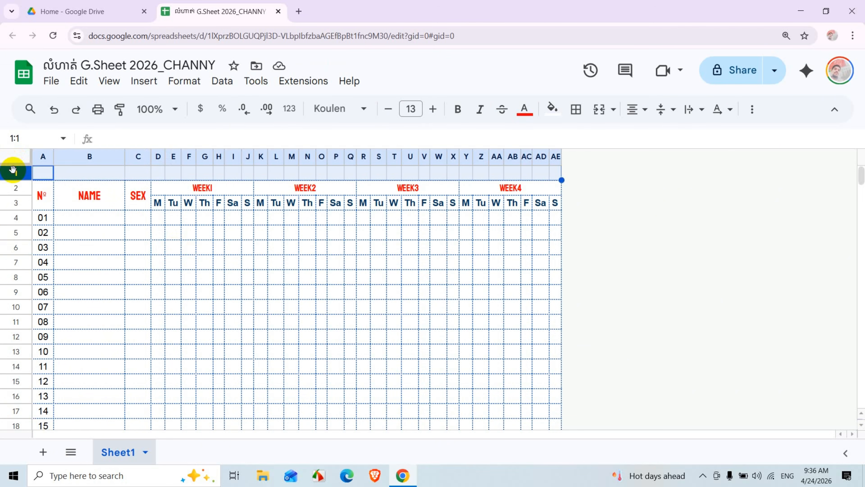
pyautogui.rightClick(13, 170)
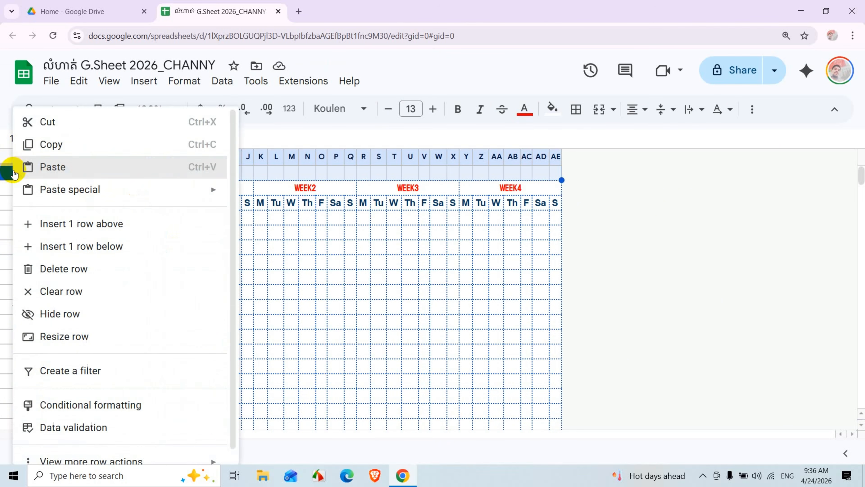
pyautogui.click(95, 247)
pyautogui.click(307, 291)
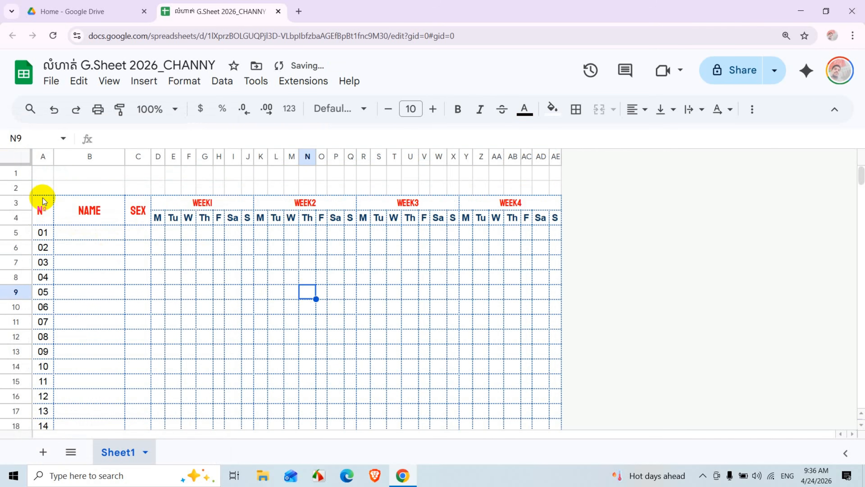
# Insert two more rows above the empty rows 1 and 2
pyautogui.click(13, 172)
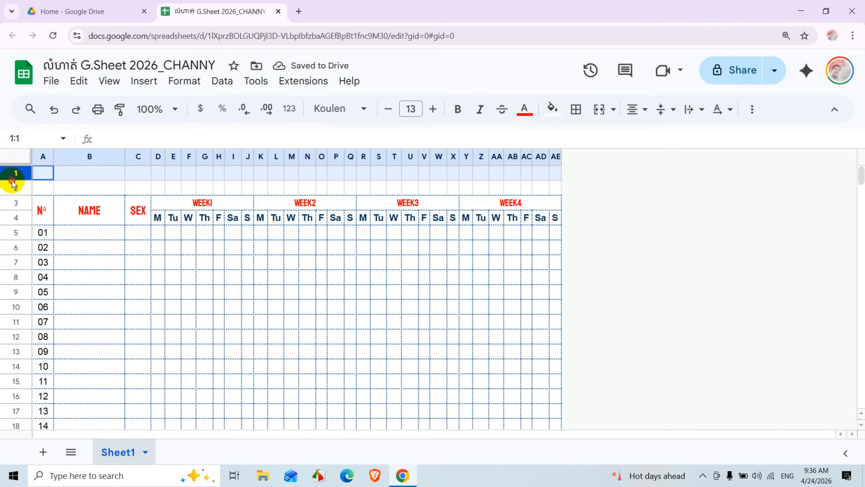
pyautogui.moveTo(12, 184); pyautogui.dragTo(12, 187)
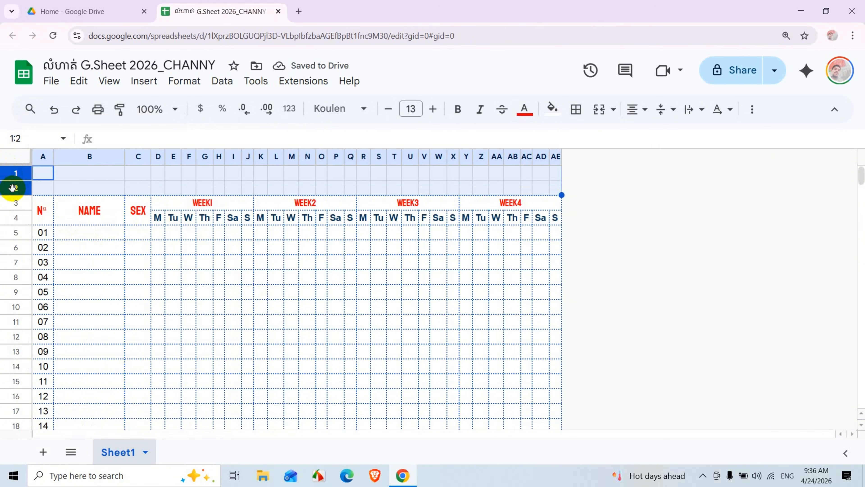
pyautogui.scroll(4, 12, 187)
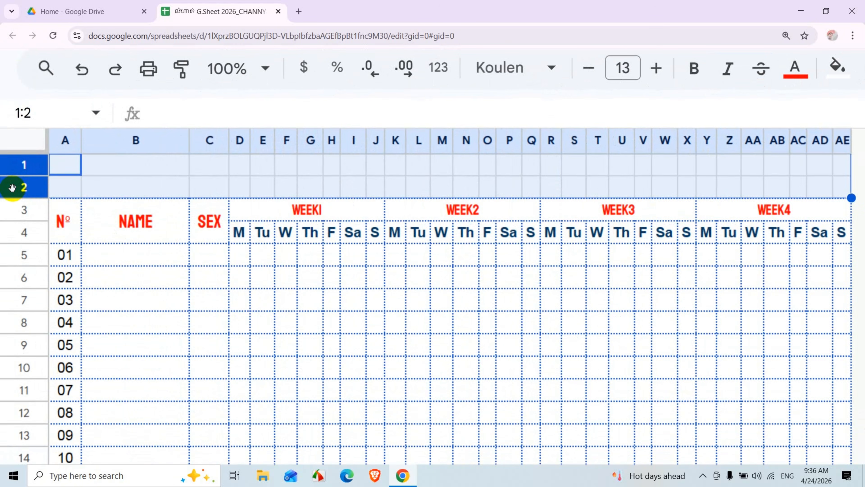
pyautogui.rightClick(12, 188)
pyautogui.click(120, 226)
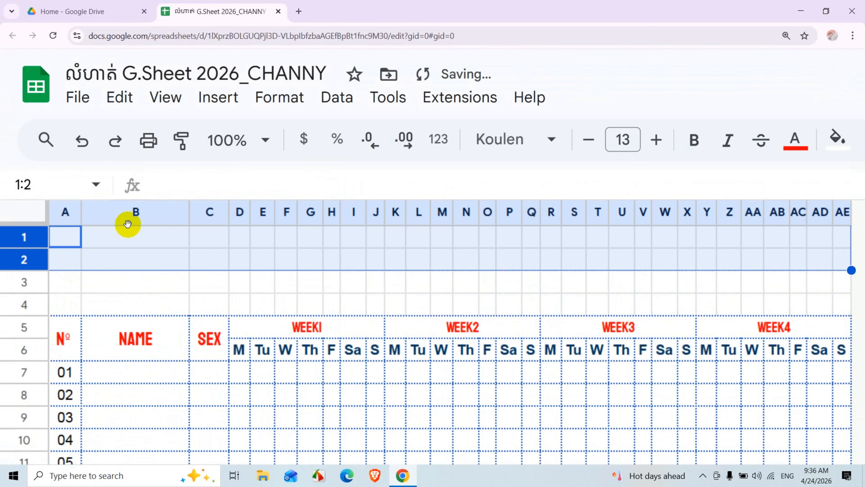
pyautogui.click(136, 256)
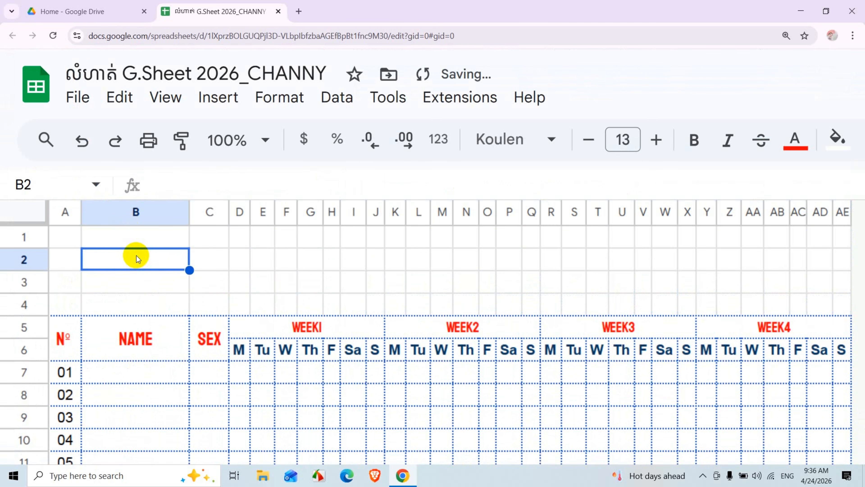
pyautogui.scroll(-4, 137, 255)
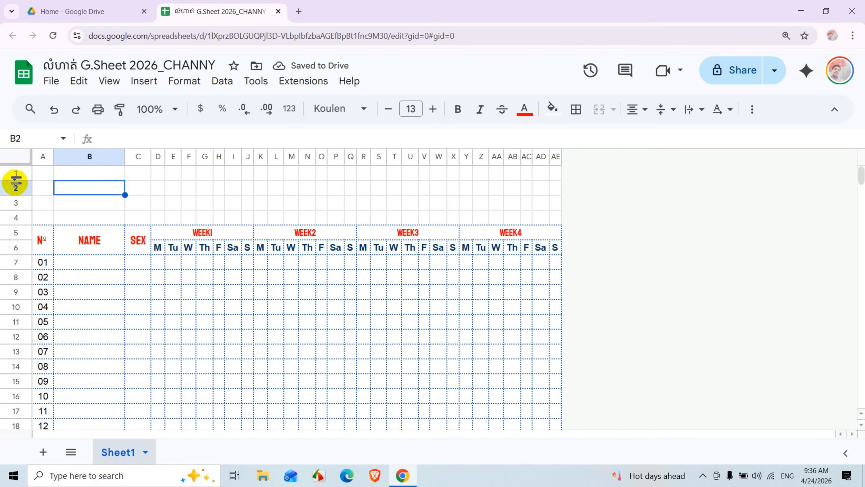
pyautogui.moveTo(8, 193); pyautogui.dragTo(8, 218)
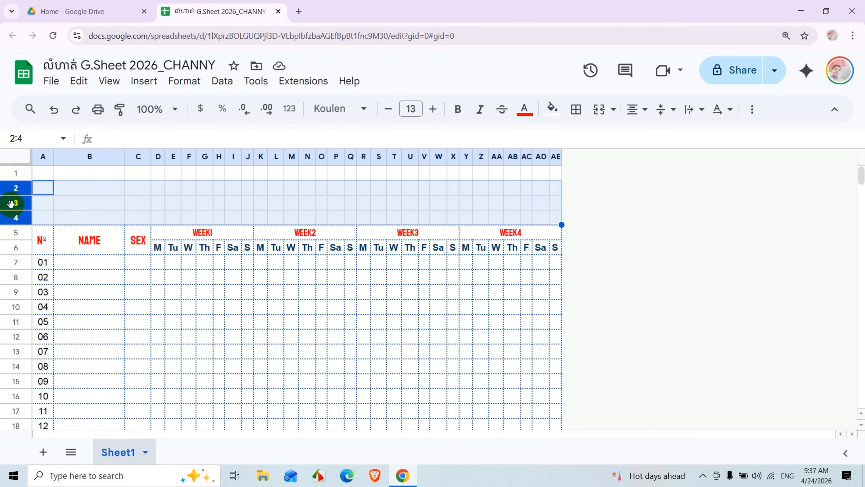
pyautogui.click(140, 199)
pyautogui.moveTo(141, 188); pyautogui.dragTo(139, 217)
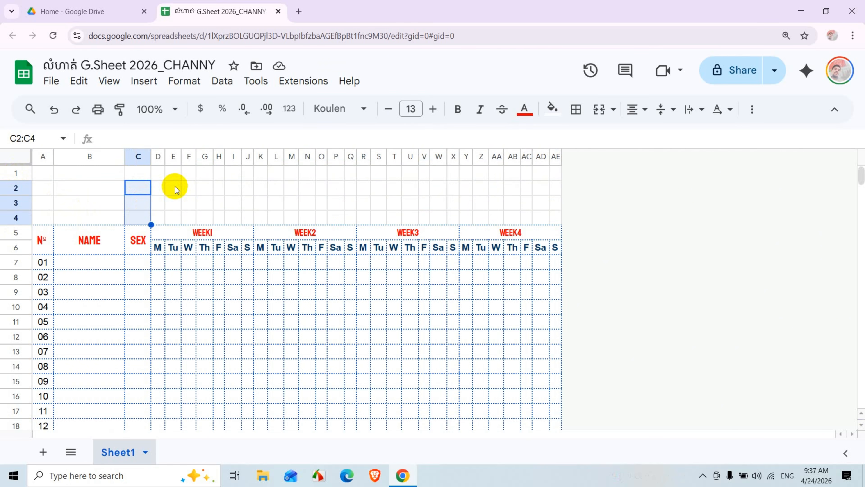
pyautogui.moveTo(203, 188); pyautogui.dragTo(311, 193)
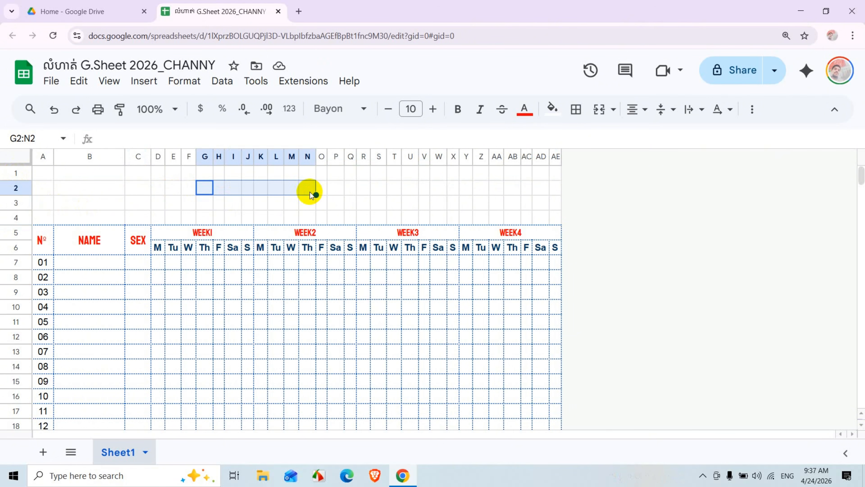
pyautogui.moveTo(15, 188); pyautogui.dragTo(13, 221)
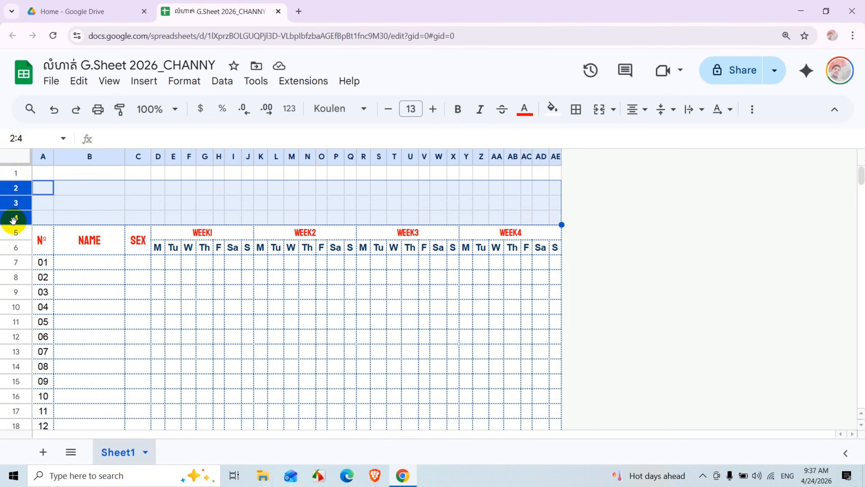
pyautogui.scroll(5, 14, 221)
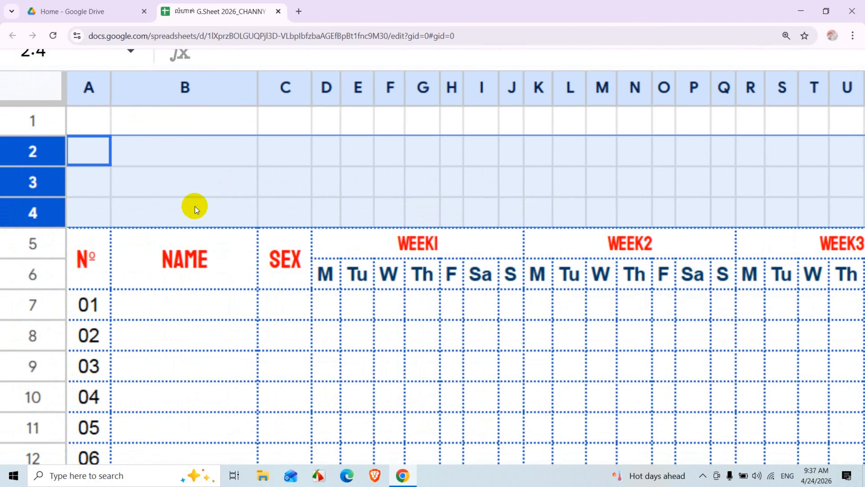
pyautogui.click(195, 206)
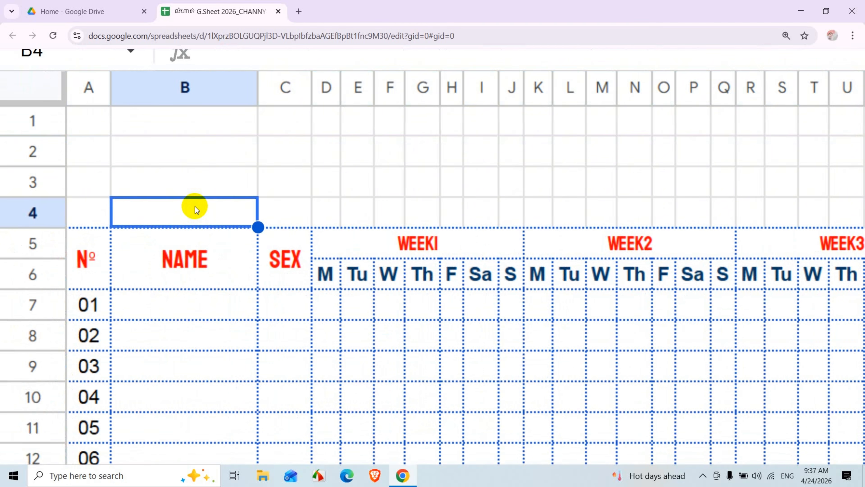
pyautogui.click(339, 188)
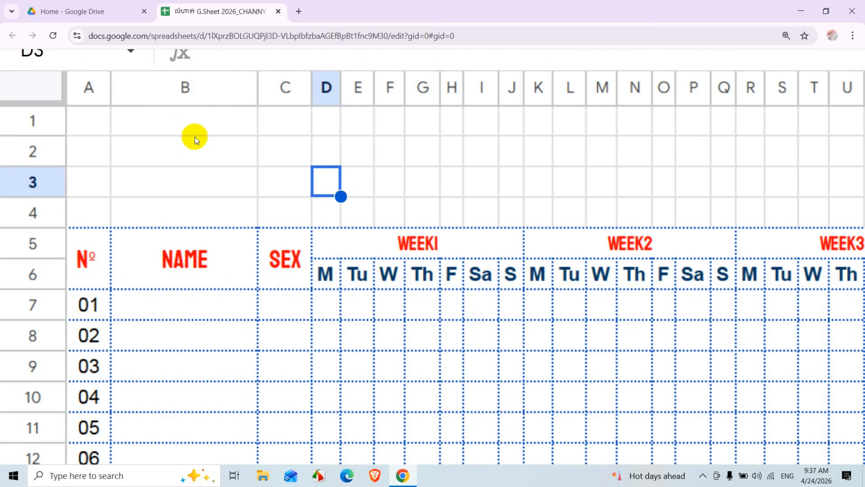
pyautogui.scroll(2, 195, 136)
pyautogui.click(398, 213)
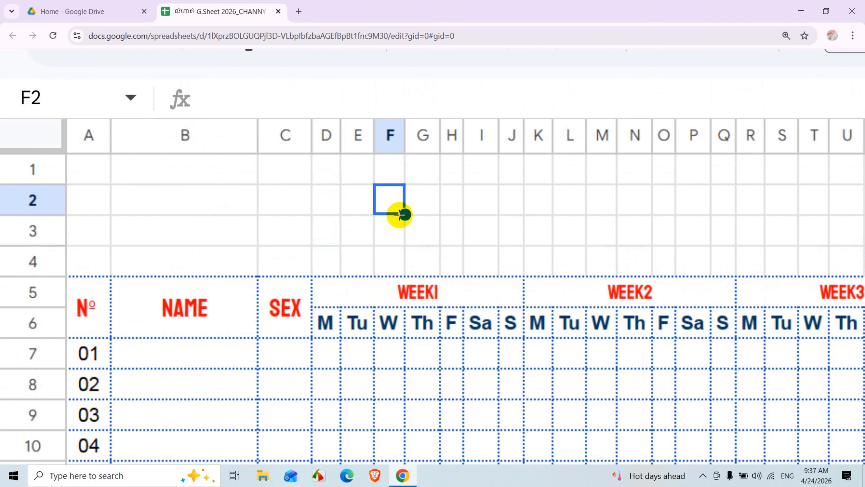
pyautogui.moveTo(167, 176); pyautogui.dragTo(184, 260)
pyautogui.click(390, 136)
pyautogui.moveTo(481, 172); pyautogui.dragTo(635, 178)
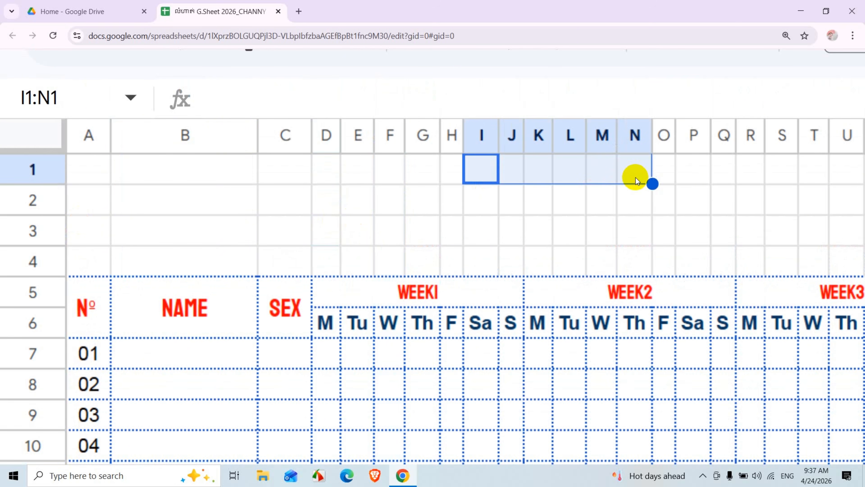
pyautogui.click(417, 226)
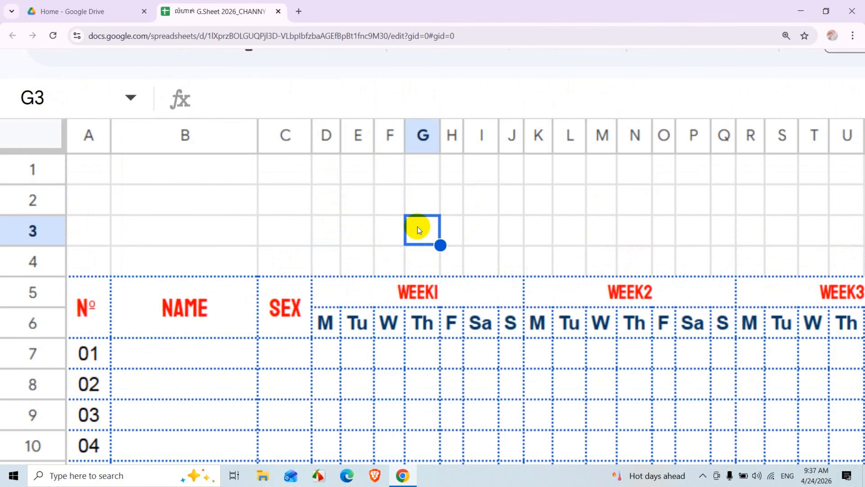
pyautogui.moveTo(20, 167); pyautogui.dragTo(12, 269)
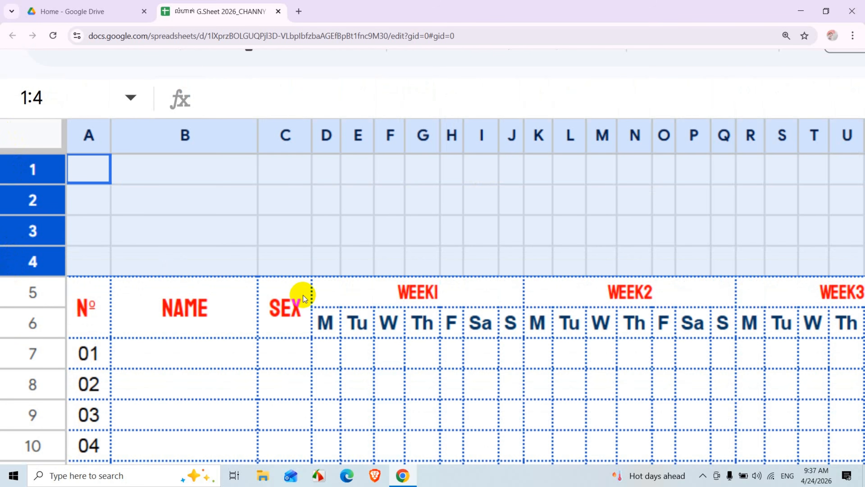
pyautogui.click(326, 161)
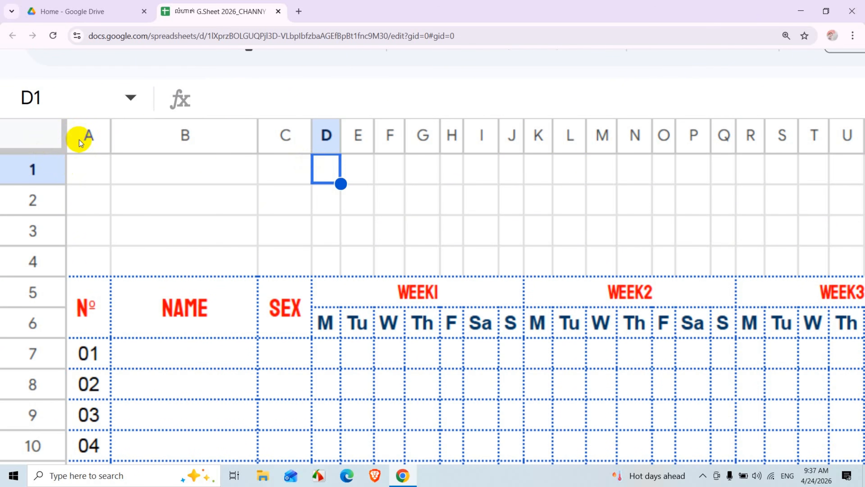
pyautogui.moveTo(79, 140); pyautogui.dragTo(660, 167)
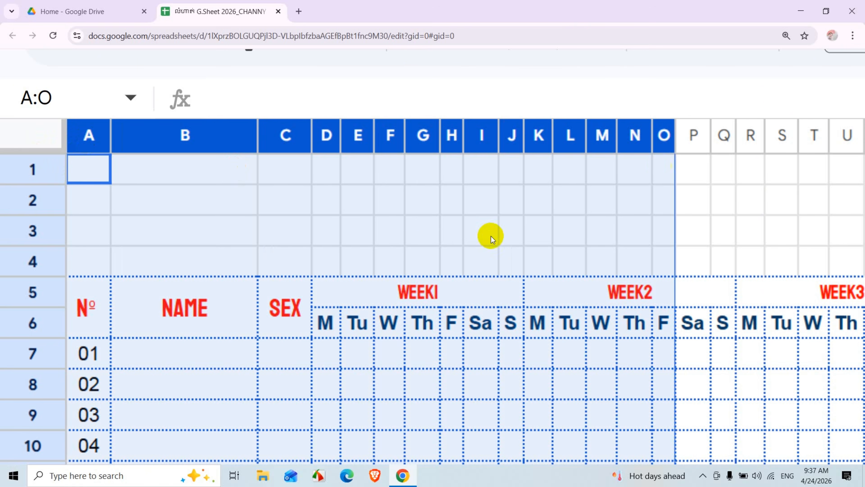
pyautogui.click(424, 235)
# Delete the empty rows 1 to 3 at the top of the sheet, leaving one empty row above the table headings
pyautogui.moveTo(33, 172); pyautogui.dragTo(25, 234)
pyautogui.rightClick(27, 236)
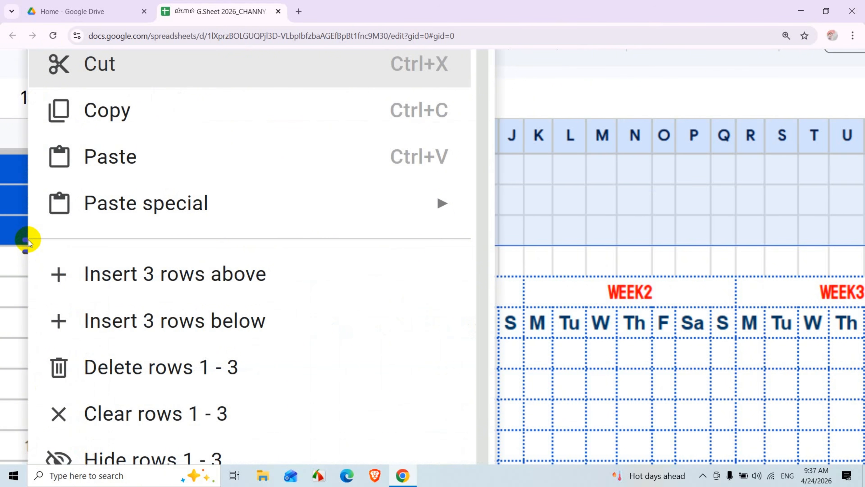
pyautogui.click(203, 375)
pyautogui.click(344, 304)
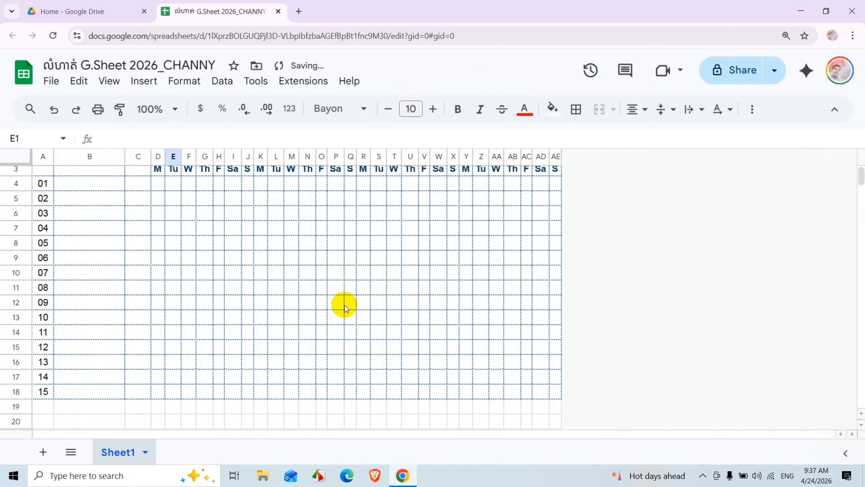
# Merge the empty cells A1:AE1 above the table into one title cell
pyautogui.scroll(4, 344, 305)
pyautogui.hscroll(-4, 345, 305)
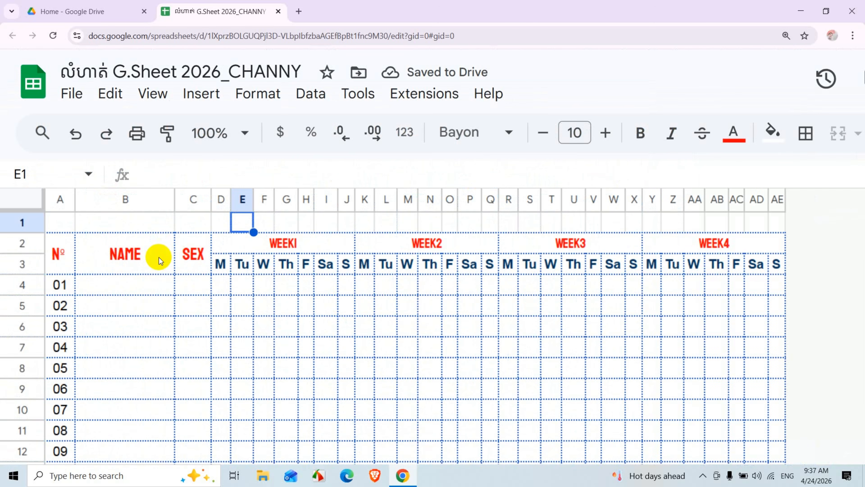
pyautogui.moveTo(62, 222); pyautogui.dragTo(234, 219)
pyautogui.click(237, 221)
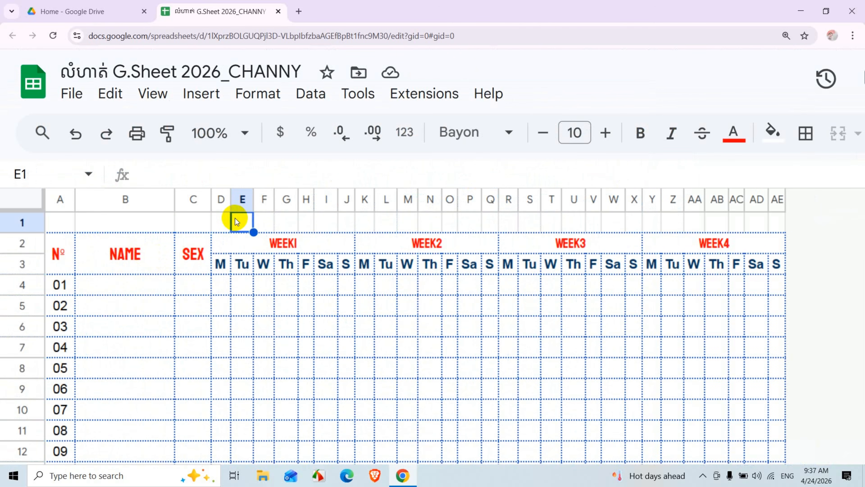
pyautogui.click(64, 219)
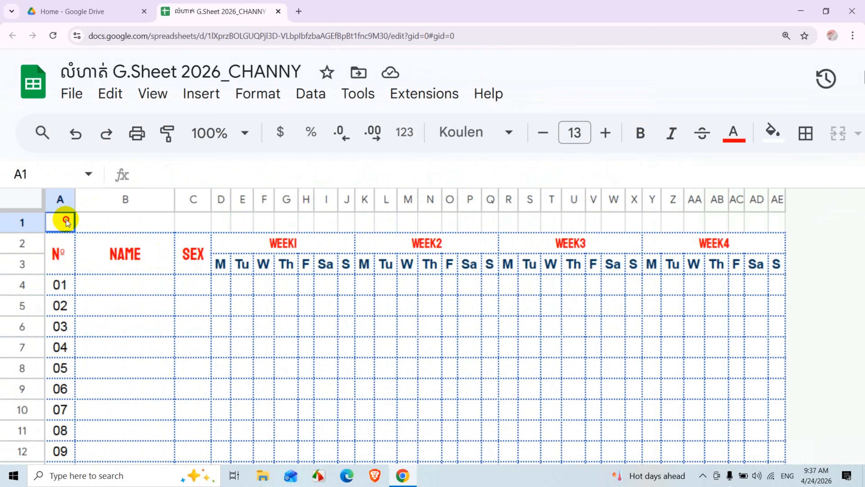
pyautogui.moveTo(66, 222); pyautogui.dragTo(775, 223)
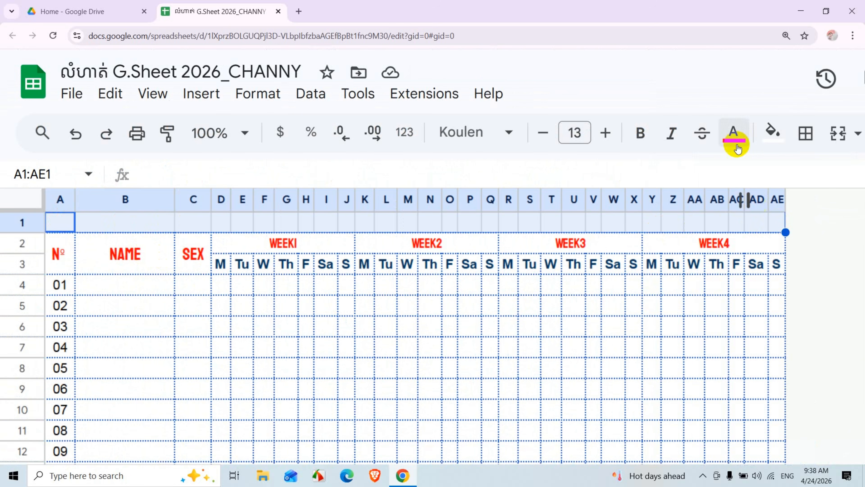
pyautogui.hscroll(4, 831, 133)
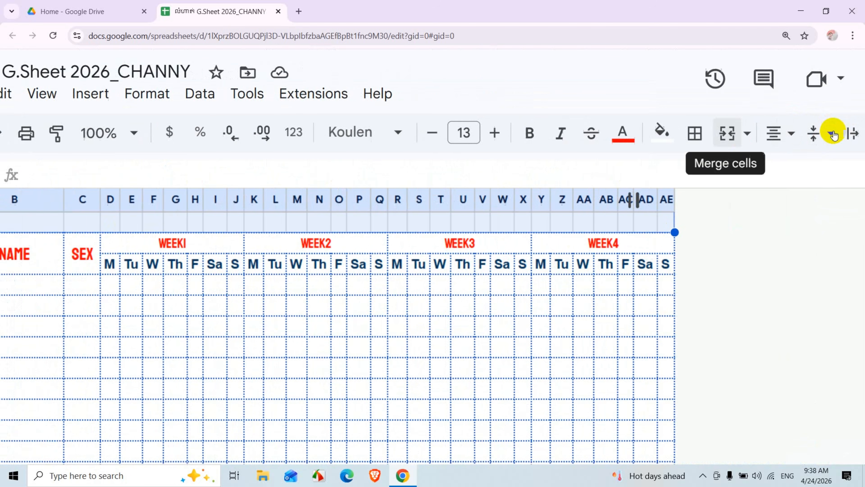
pyautogui.click(703, 136)
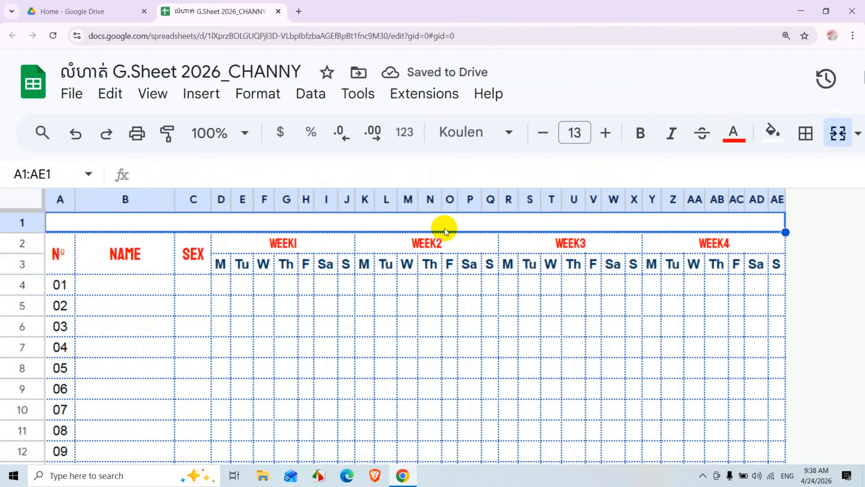
# Enter the Khmer title "បញ្ជីអវត្តមានសិស្សថ្នាក់ទី១២D" in the merged cell A1:AE1
pyautogui.hotkey('alt', 'shift')
pyautogui.write('មធ')
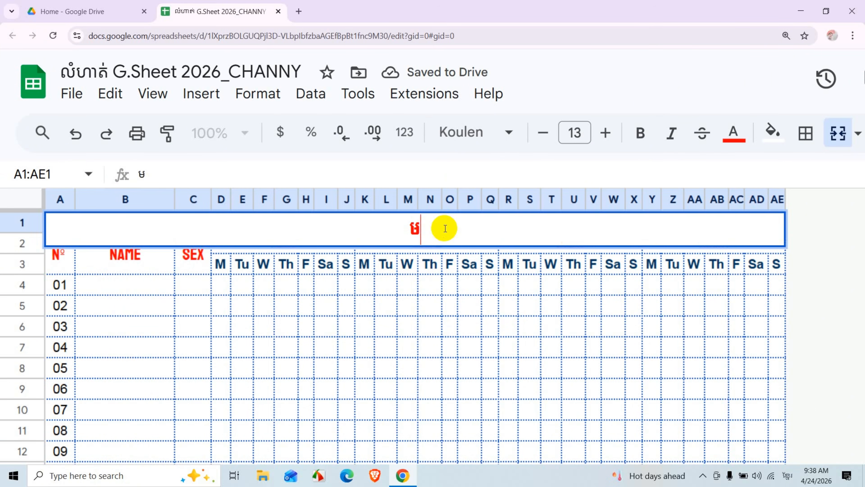
pyautogui.press('BackSpace')
pyautogui.press('BackSpace')
pyautogui.write('ប')
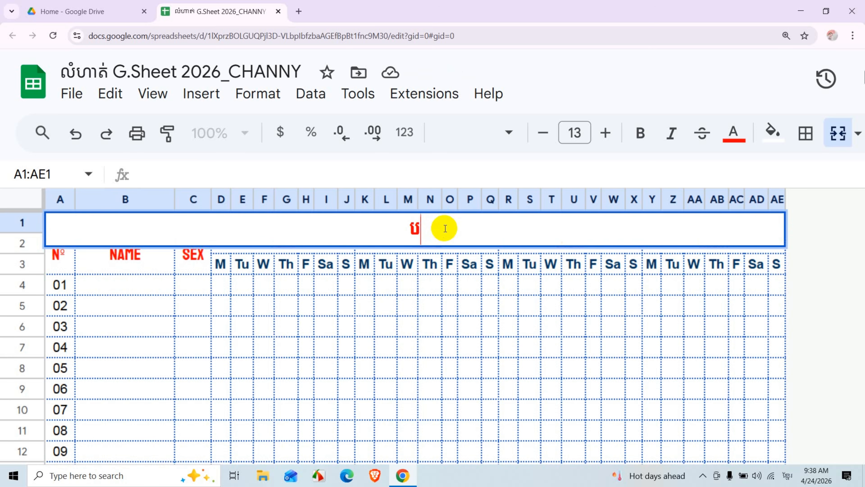
pyautogui.write('ម្ជីអ')
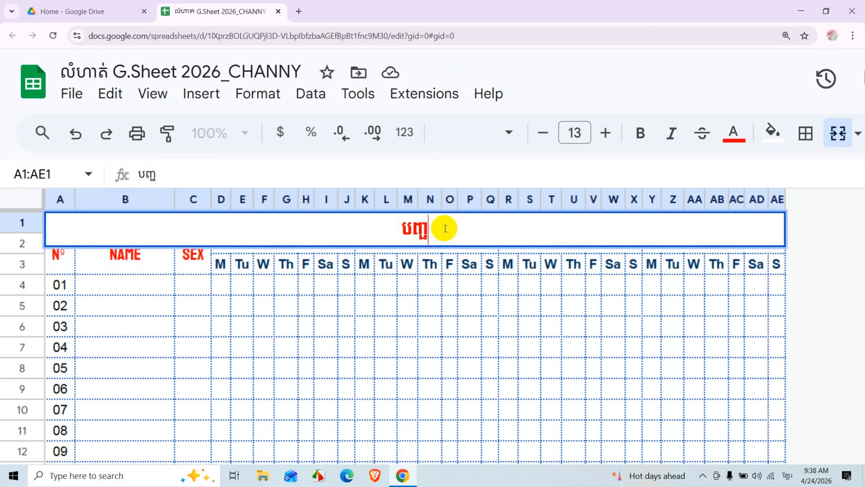
pyautogui.write('វត្ត')
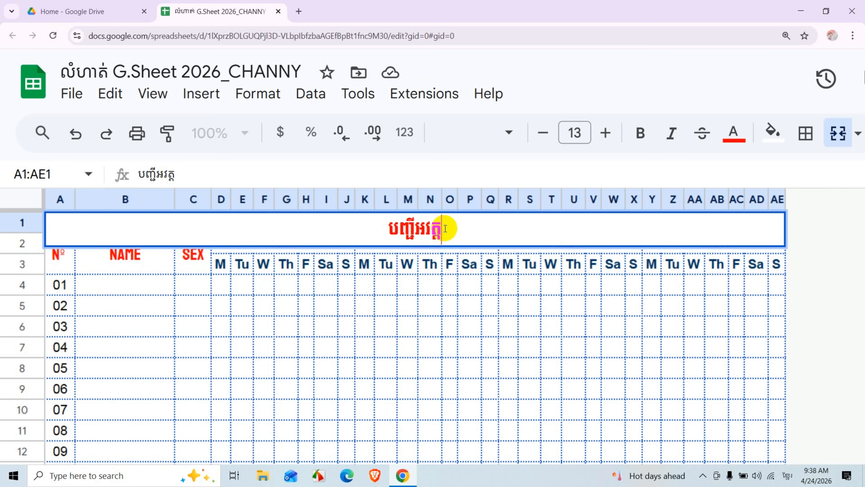
pyautogui.write('មានសិ')
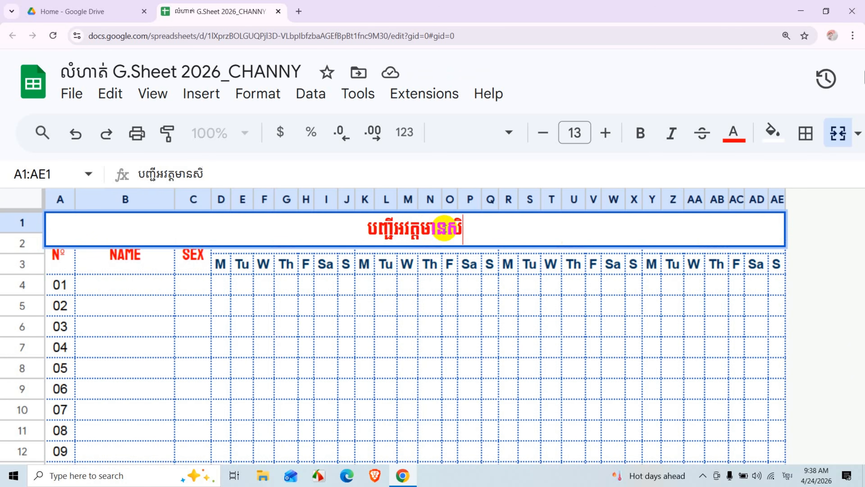
pyautogui.write('ស្សថ្នាក')
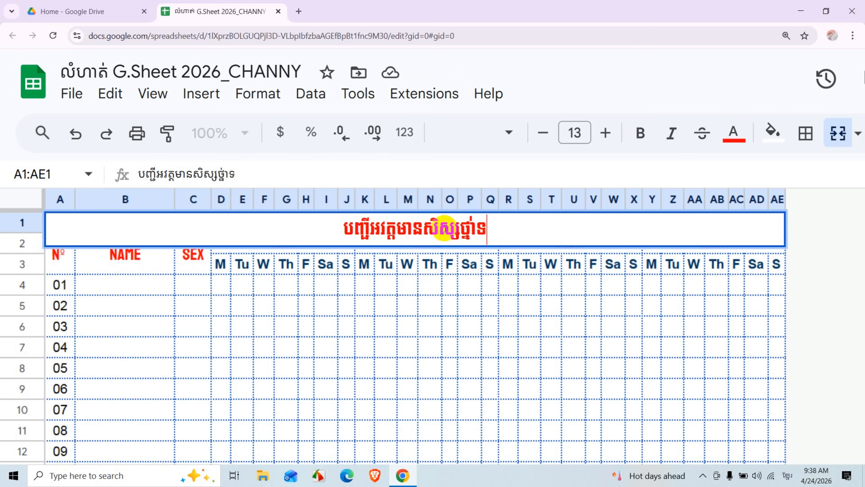
pyautogui.press('BackSpace')
pyautogui.write('ក់ទី១')
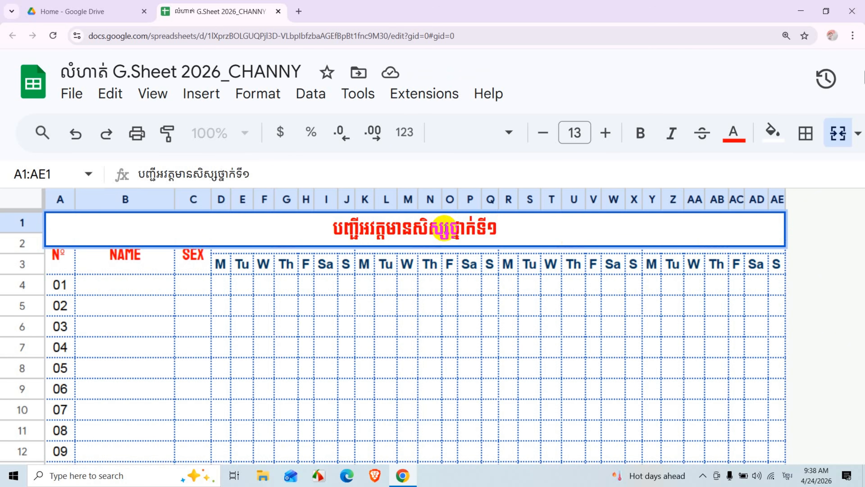
pyautogui.write('២')
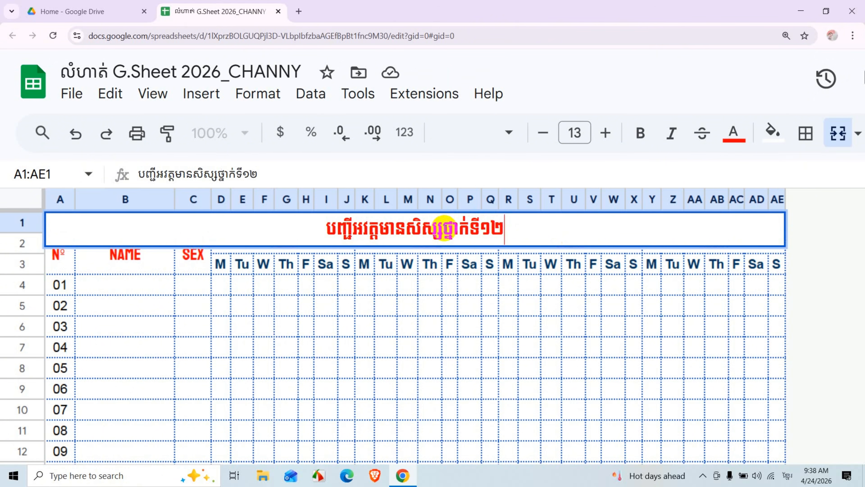
pyautogui.hotkey('alt', 'shift')
pyautogui.write('0')
pyautogui.press('Return')
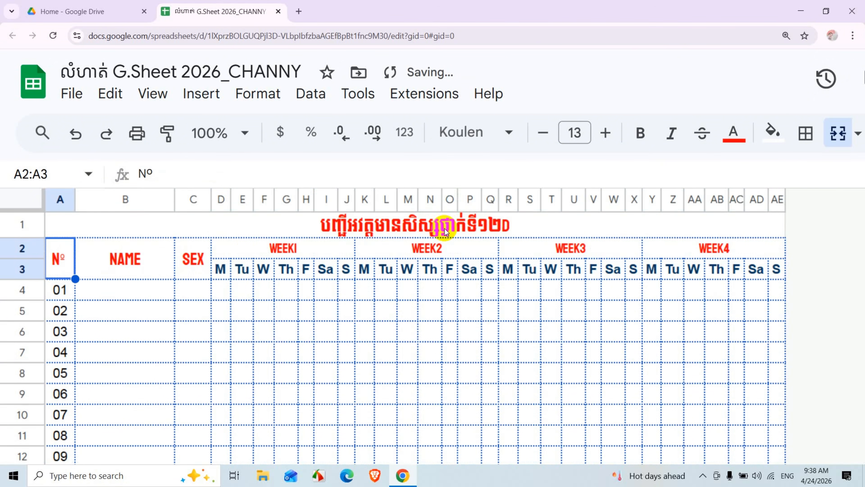
# Increase the height of row 1 slightly to give the title more room
pyautogui.click(242, 310)
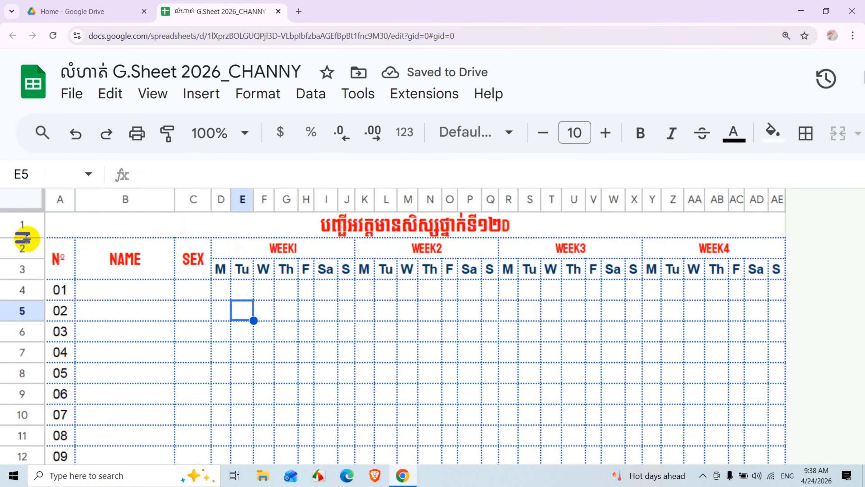
pyautogui.moveTo(26, 237); pyautogui.dragTo(25, 245)
pyautogui.click(312, 334)
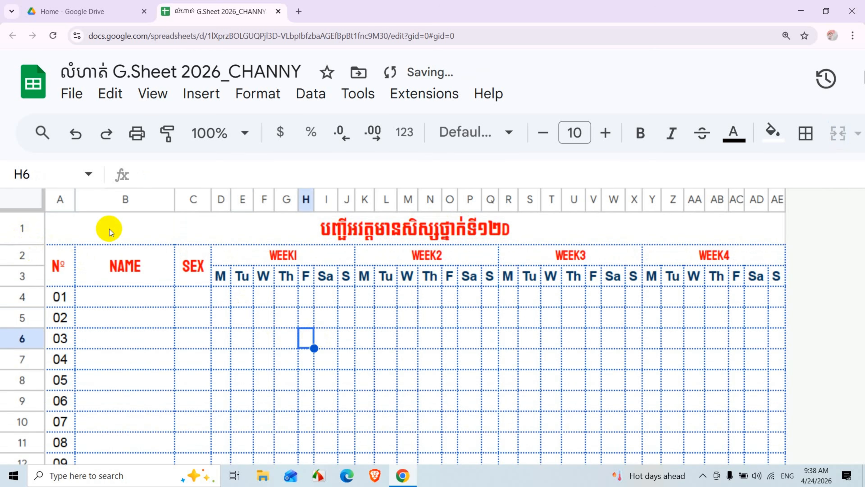
# Fill the merged title cell A1:AE1 with the palest yellow background colour in the palette
pyautogui.click(109, 229)
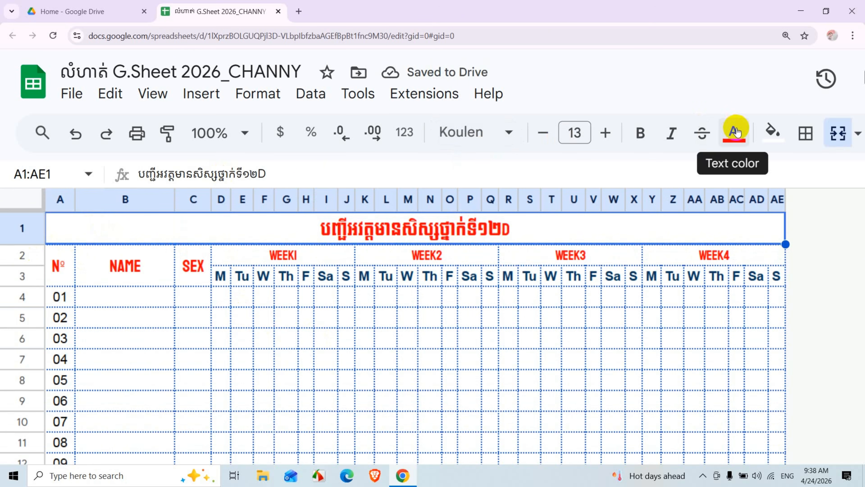
pyautogui.click(782, 134)
pyautogui.hotkey('ctrl', '-')
pyautogui.hotkey('ctrl', '-')
pyautogui.hotkey('ctrl', '-')
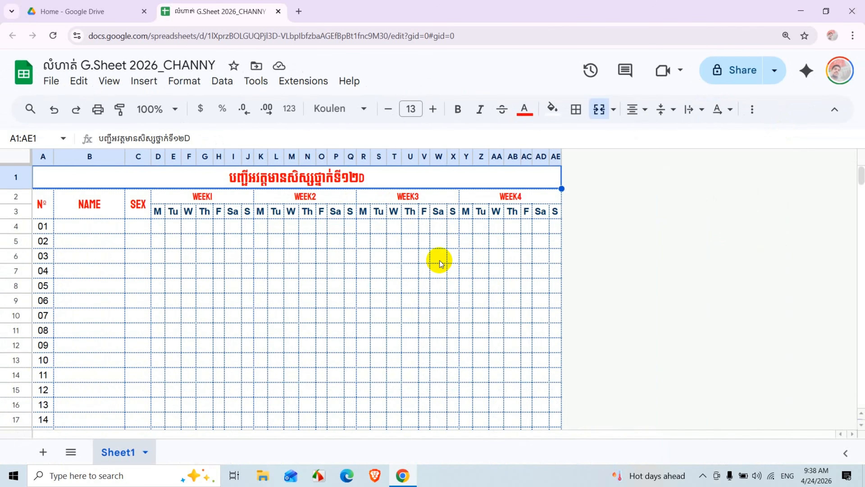
pyautogui.click(558, 111)
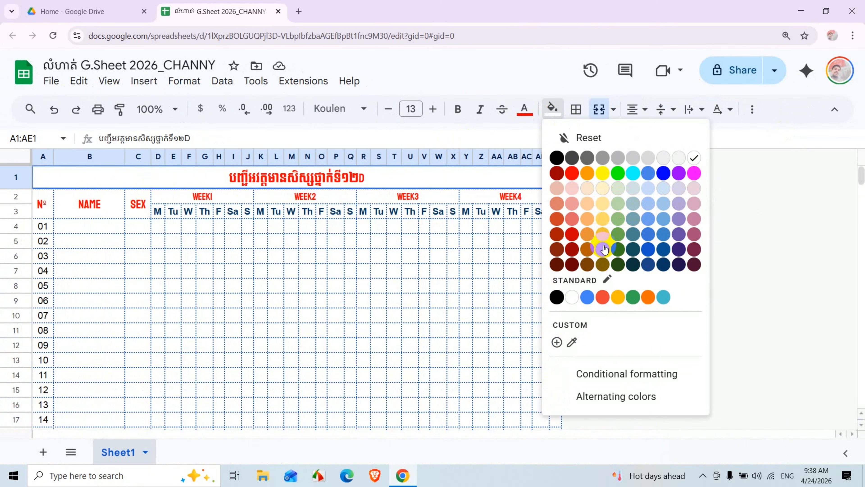
pyautogui.click(602, 249)
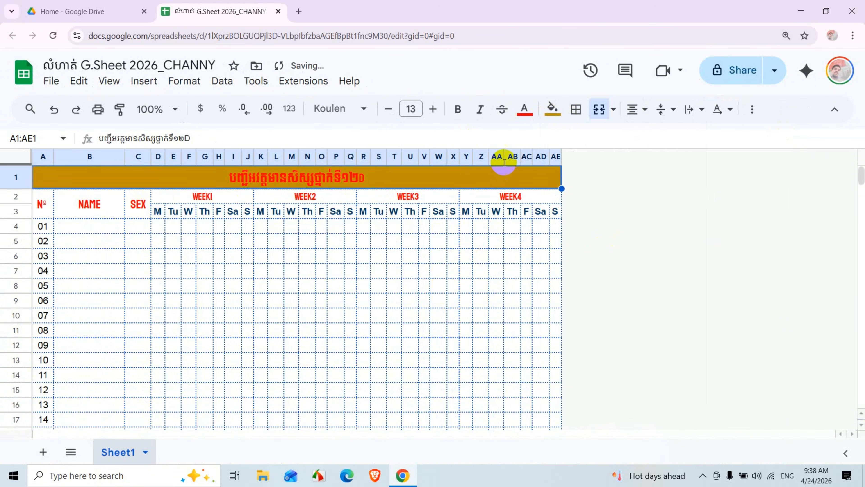
pyautogui.click(552, 109)
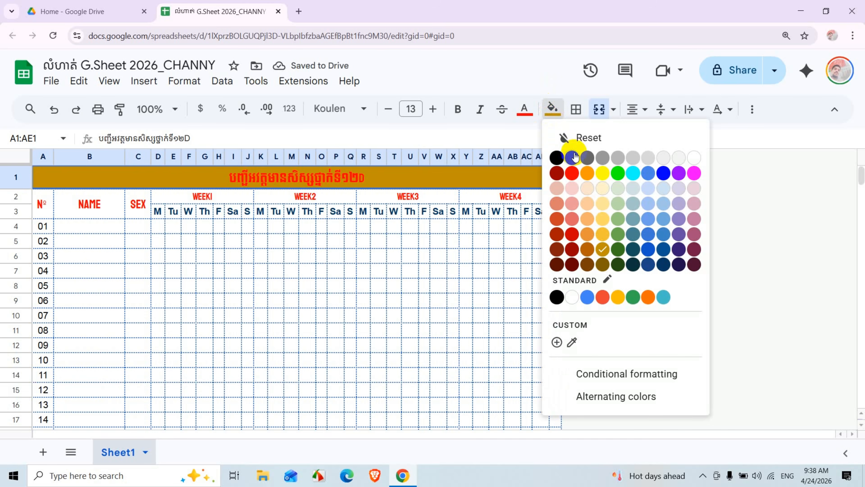
pyautogui.click(601, 187)
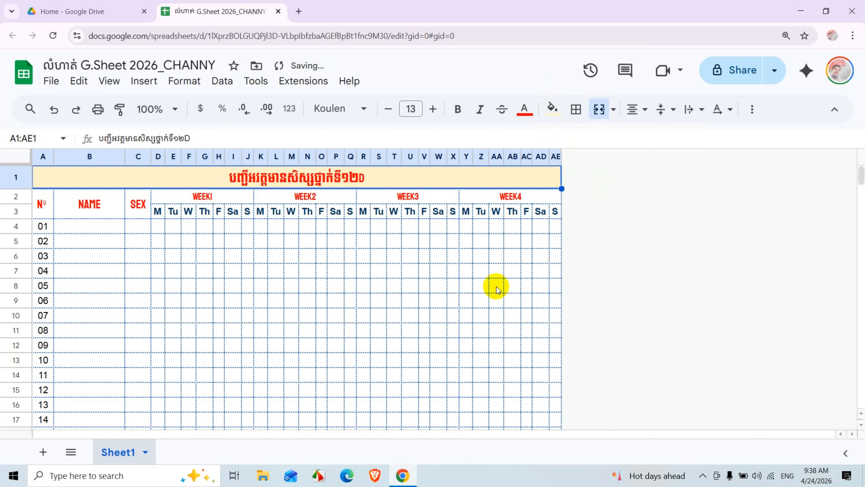
pyautogui.click(453, 314)
# Fill the table heading rows A2:AE3 with the palest orange background colour in the palette
pyautogui.moveTo(40, 203); pyautogui.dragTo(525, 210)
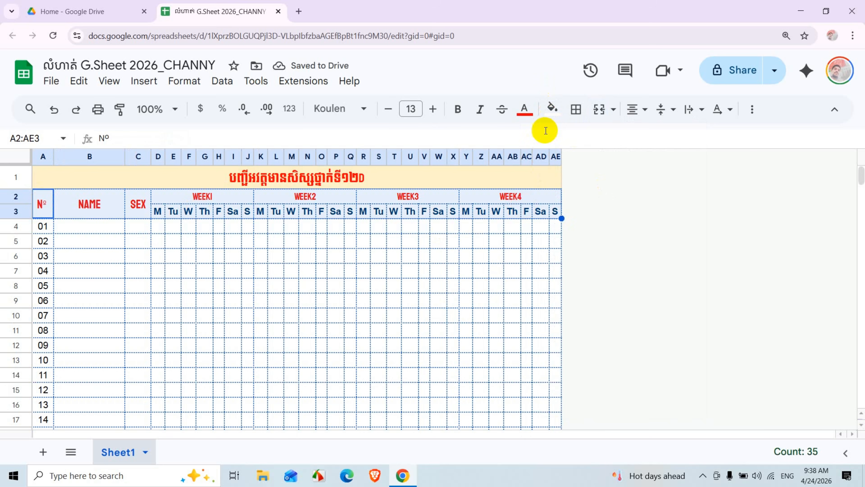
pyautogui.click(550, 109)
pyautogui.click(587, 188)
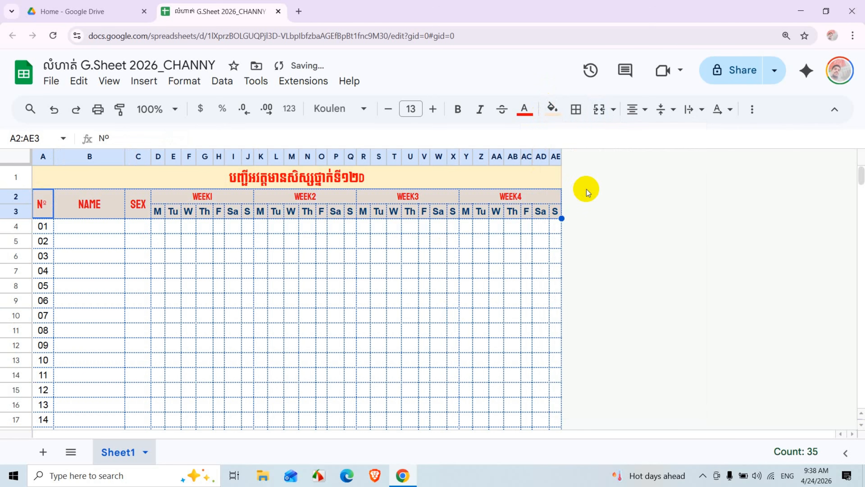
pyautogui.click(465, 291)
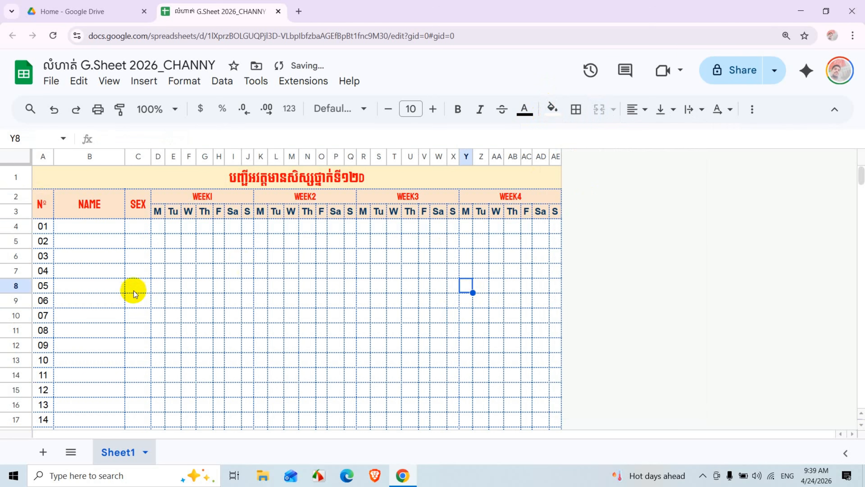
pyautogui.scroll(-5, 213, 310)
pyautogui.scroll(5, 212, 312)
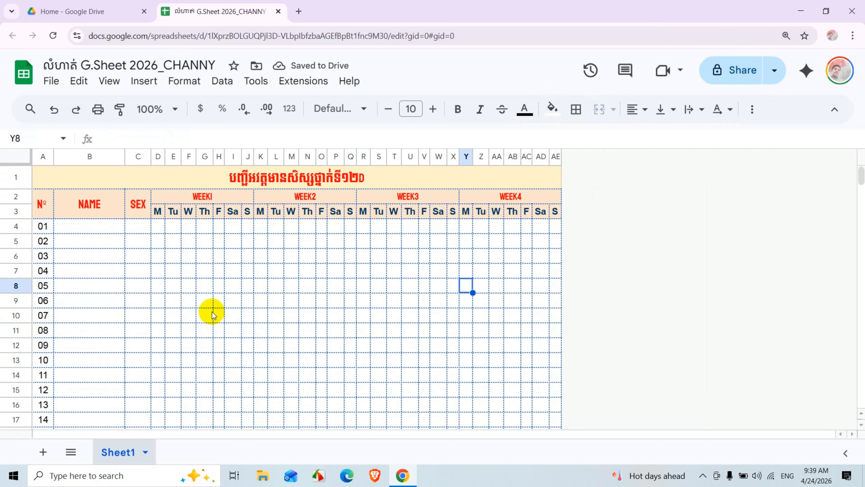